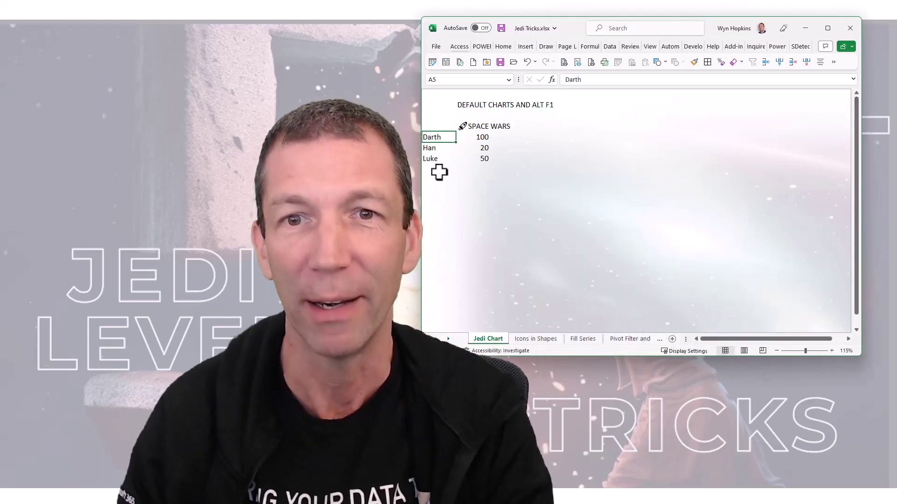
Insert a quick Alt+F1 chart, then set Video Rating to two stars and Sound Rating to five stars
key("alt+F1")
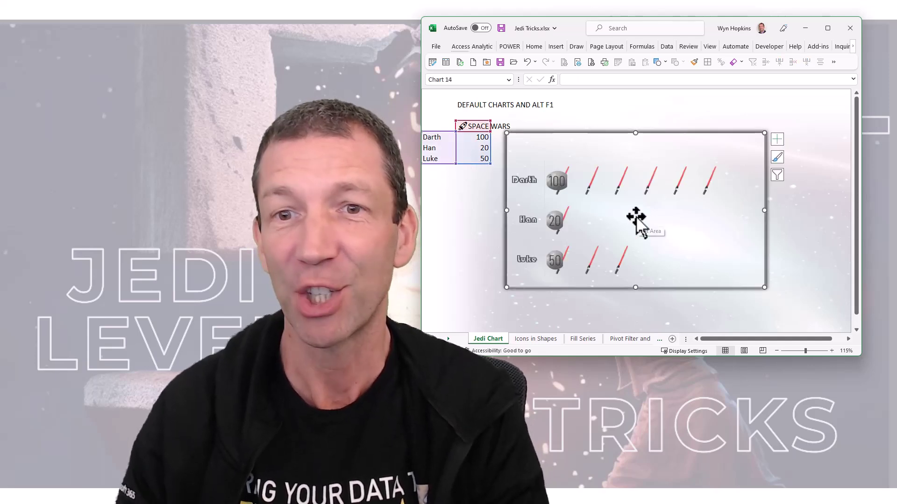
left_click(537, 339)
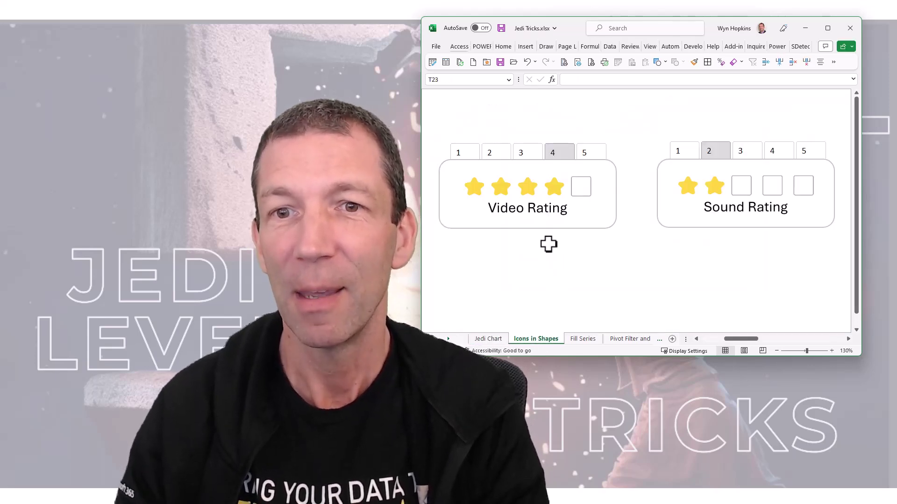
left_click(519, 153)
left_click(494, 153)
left_click(741, 154)
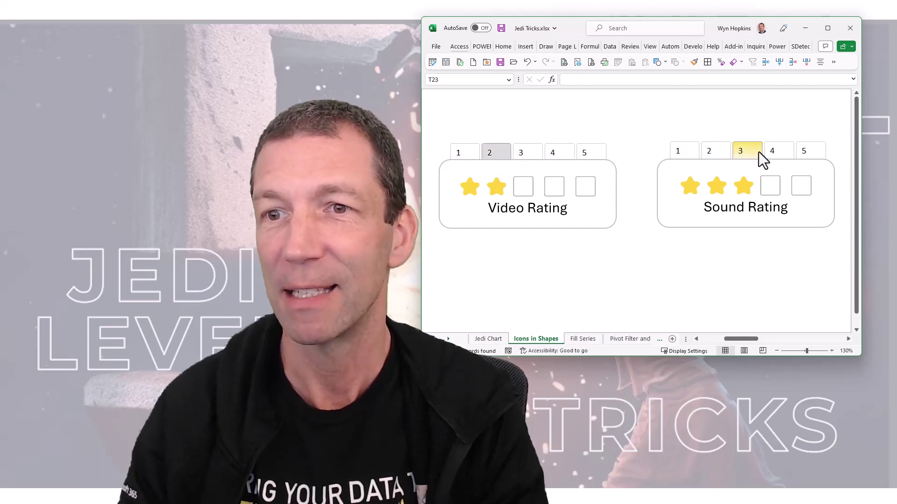
left_click(784, 149)
left_click(805, 149)
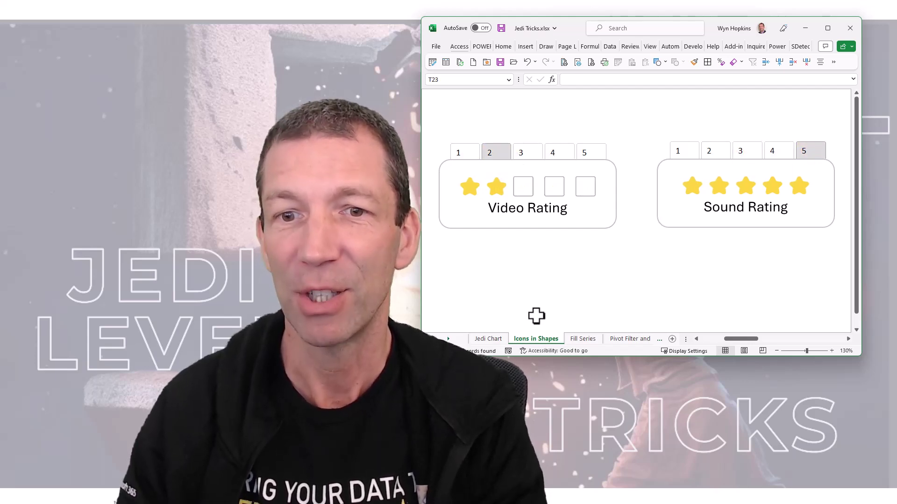
Browse the Fill Series and product sheets, then select shortcut codes C2:E2 on Autocorect Magic
left_click(580, 339)
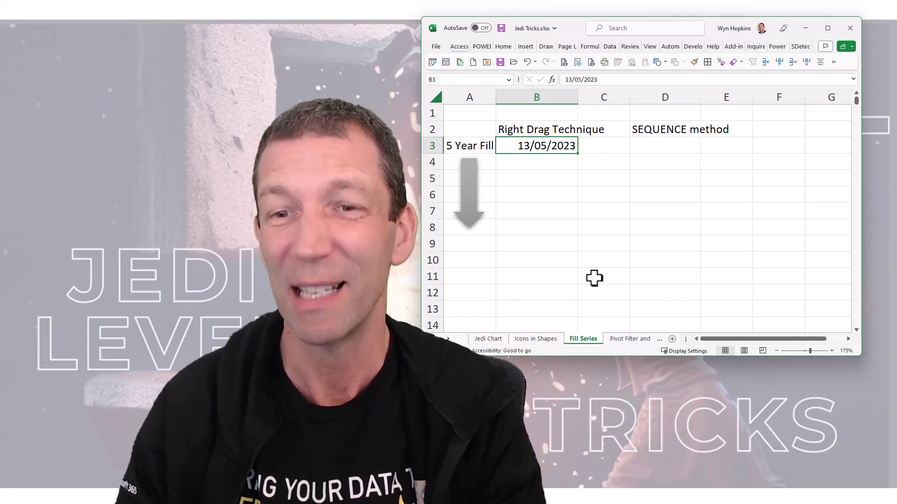
left_click(620, 340)
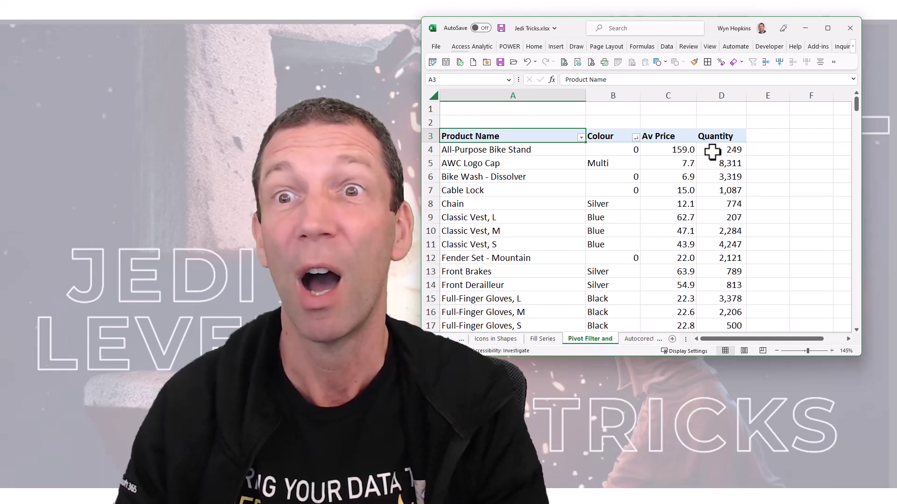
left_click(631, 341)
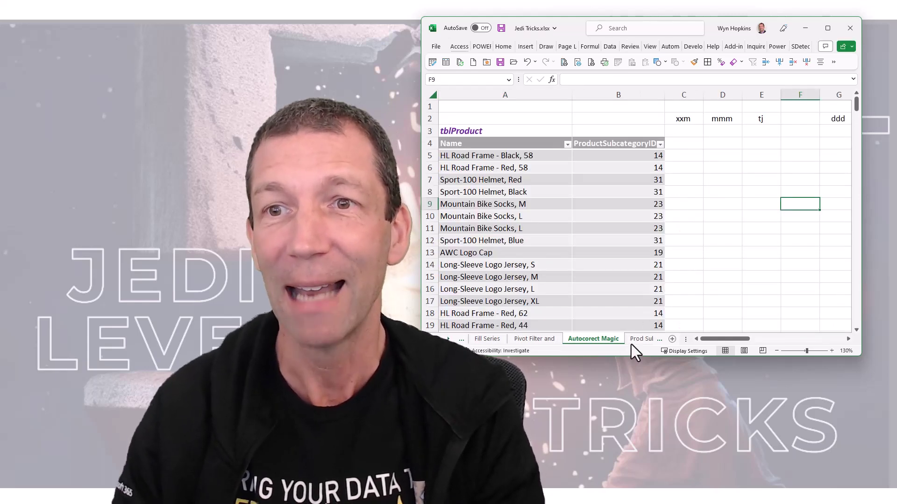
left_click(685, 119)
left_click_drag(685, 119, 759, 122)
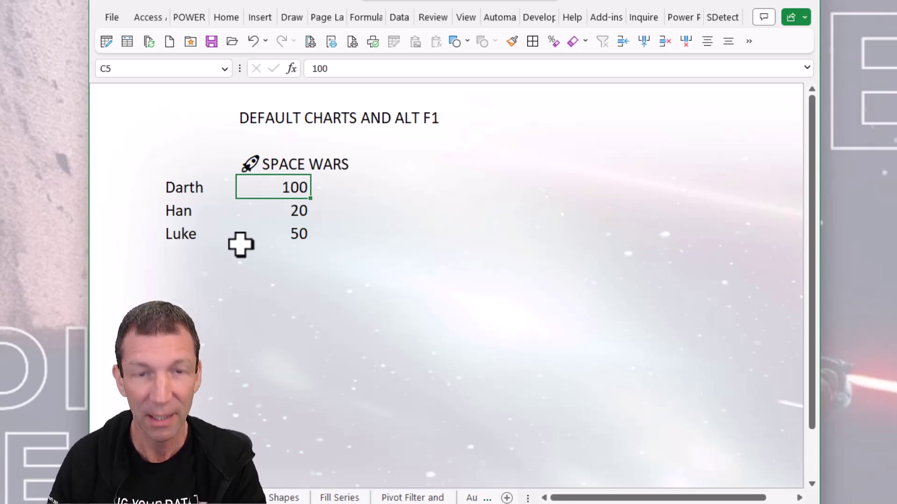
key("alt+F1")
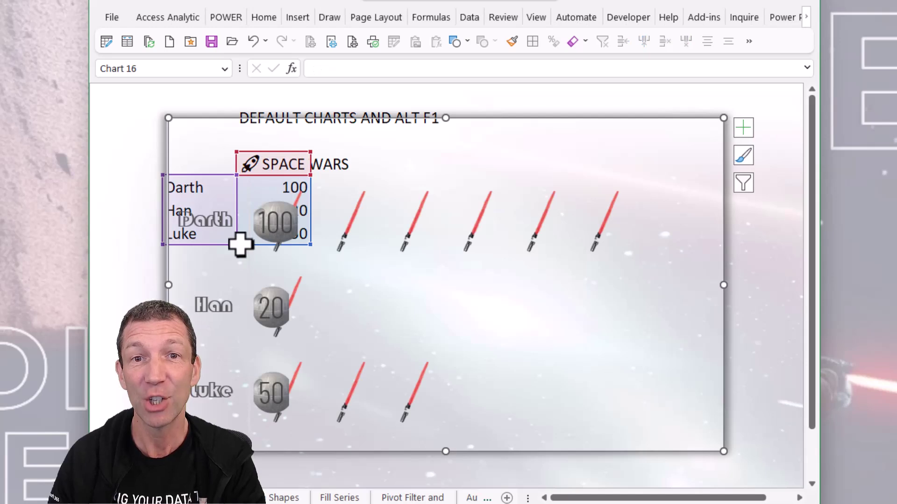
mouse_move(419, 114)
left_mouse_down()
mouse_move(484, 148)
mouse_move(553, 136)
mouse_move(566, 118)
left_mouse_up()
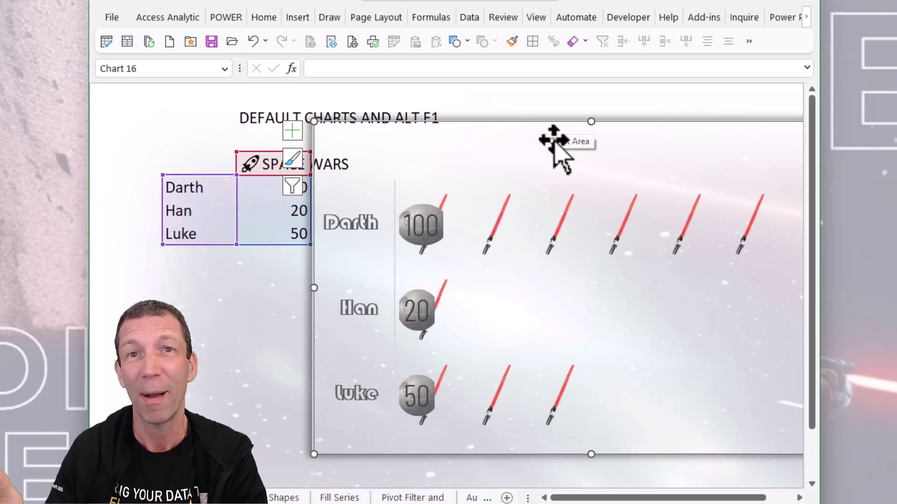
key("Delete")
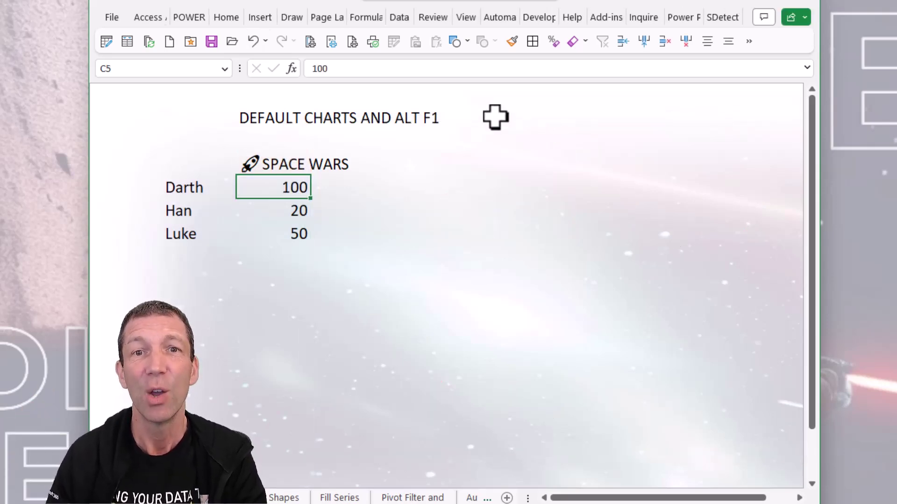
Insert a clustered column chart of the SPACE WARS data
left_click(262, 24)
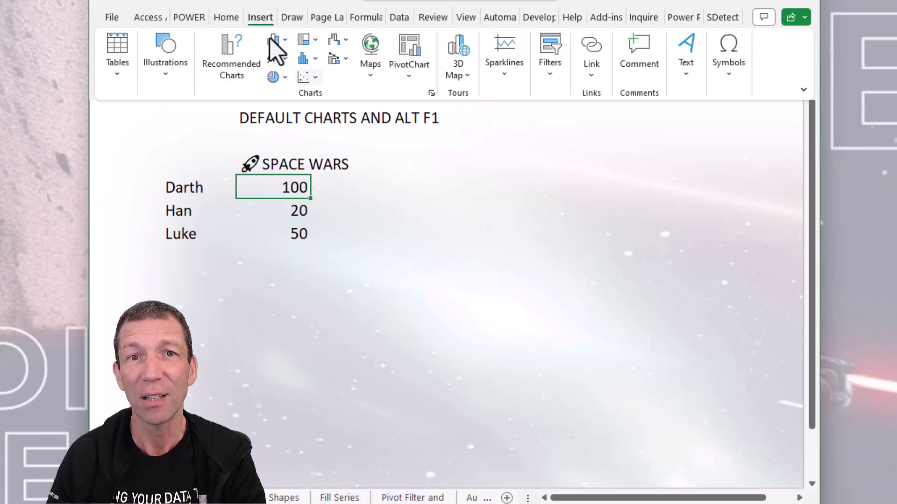
left_click(272, 43)
left_click(290, 112)
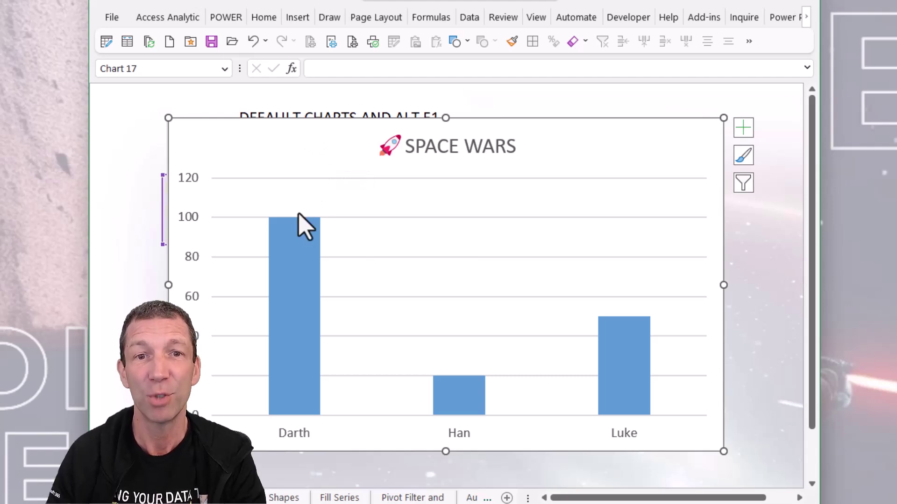
Give the data series bars a picture or texture fill, cancelling the Insert Pictures dialog
right_click(291, 263)
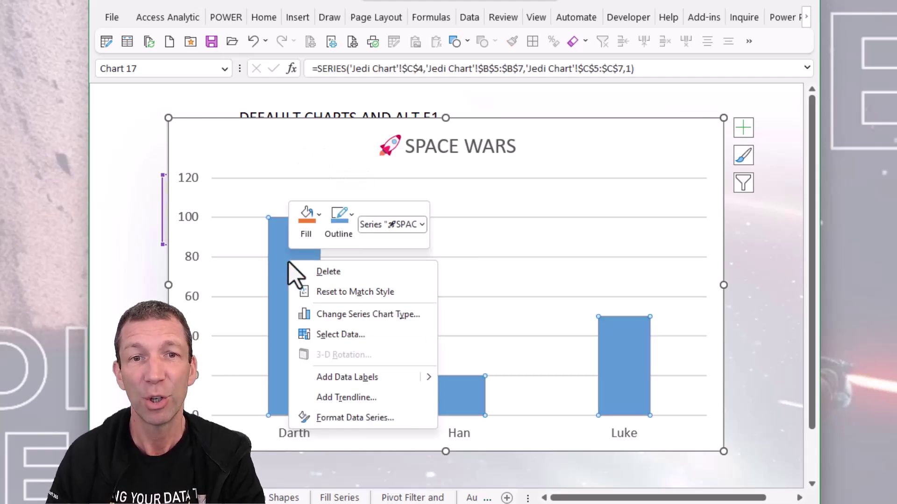
left_click(355, 418)
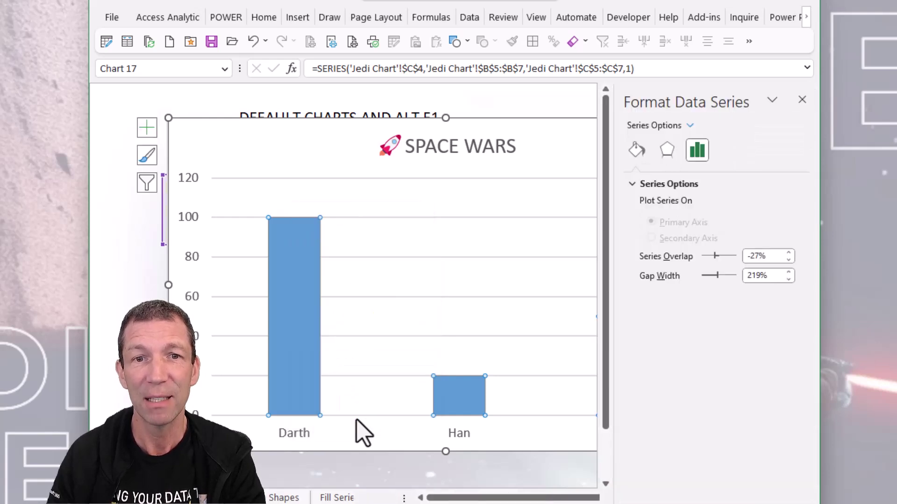
left_click(635, 148)
left_click(672, 256)
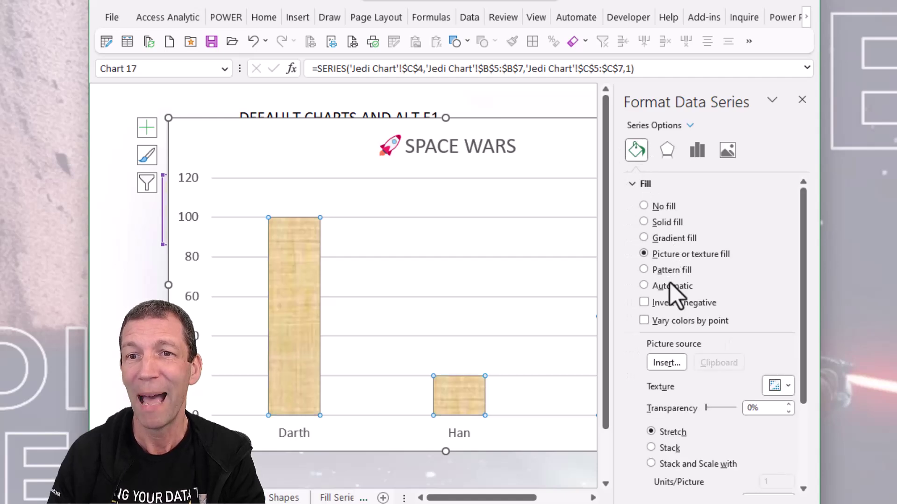
left_click(664, 364)
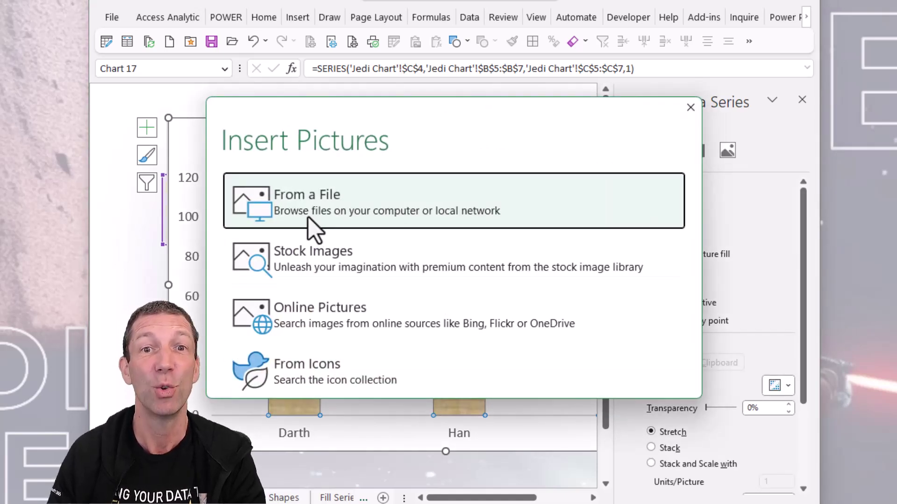
left_click(691, 108)
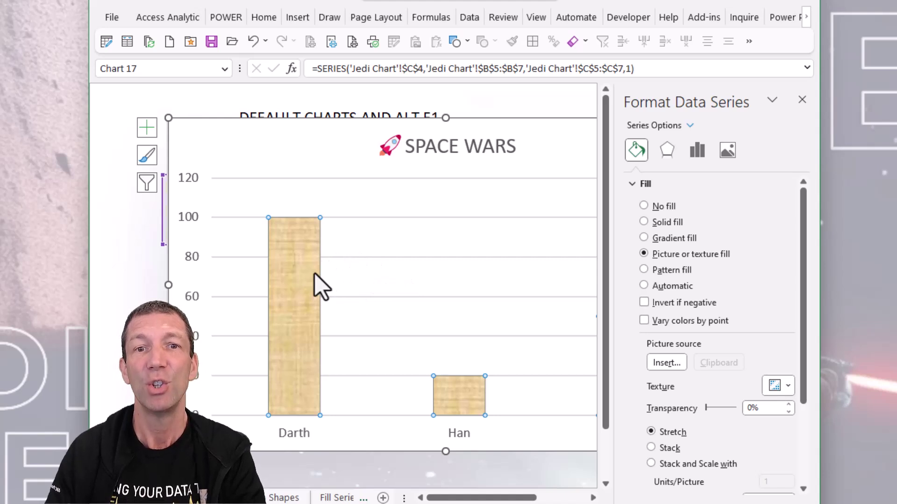
Set the saved Jedi template as the default chart type, leaving this column chart unchanged
right_click(317, 173)
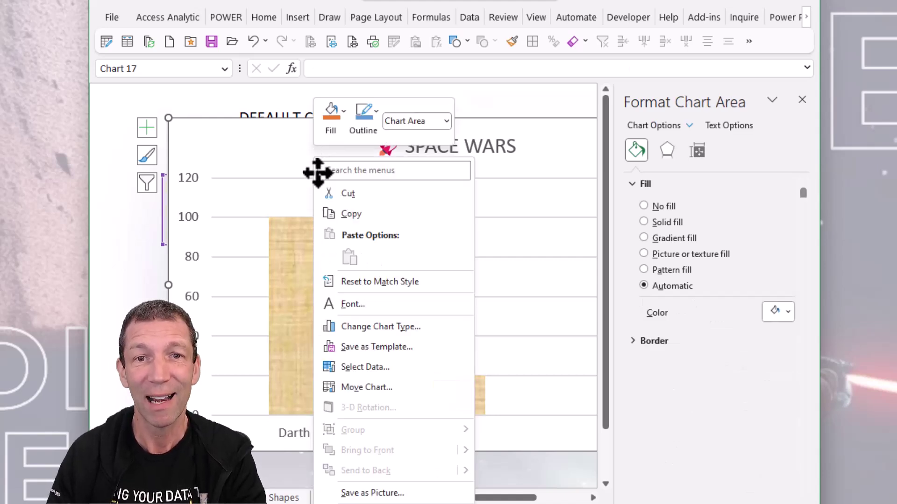
left_click(367, 327)
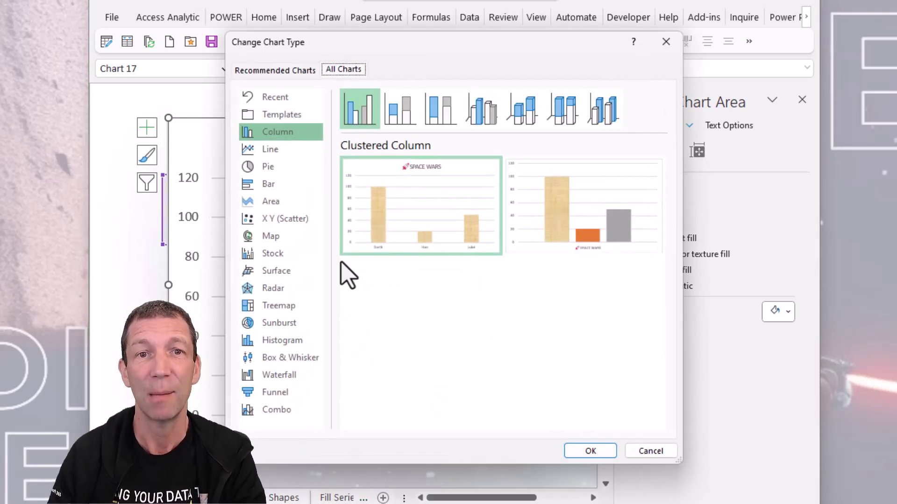
left_click(289, 121)
mouse_move(574, 300)
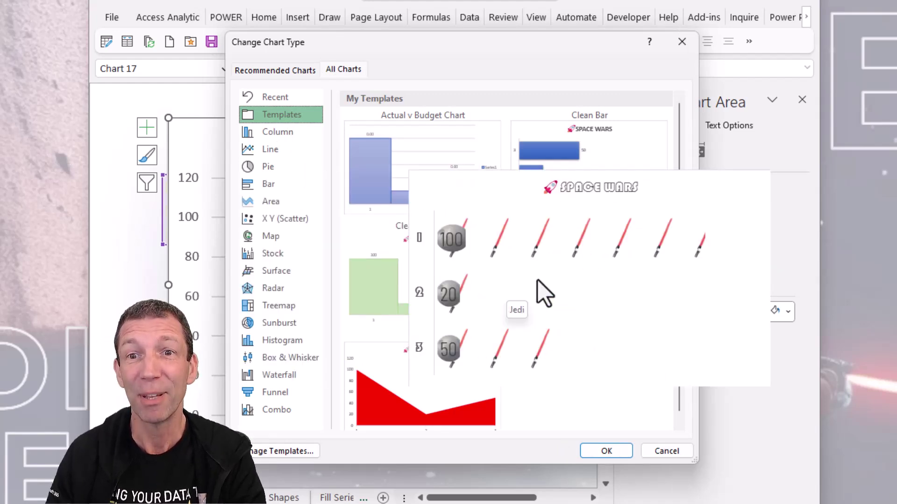
right_click(565, 259)
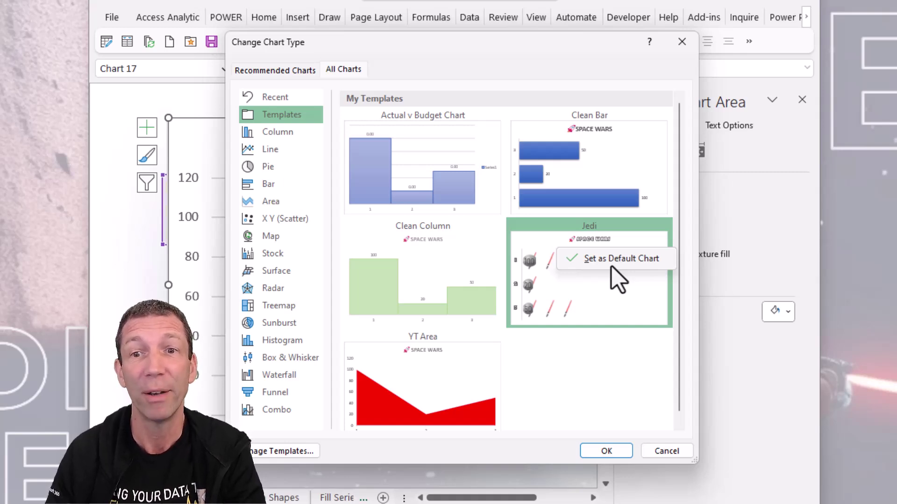
left_click(666, 451)
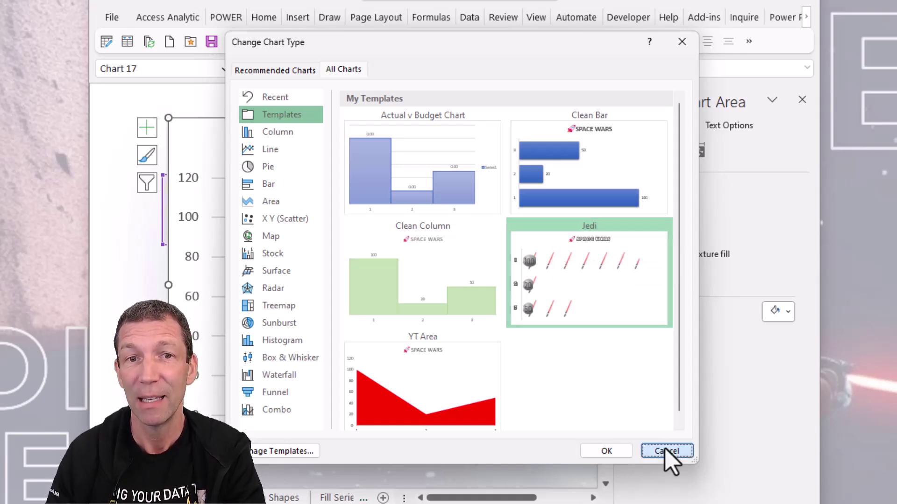
left_click(667, 452)
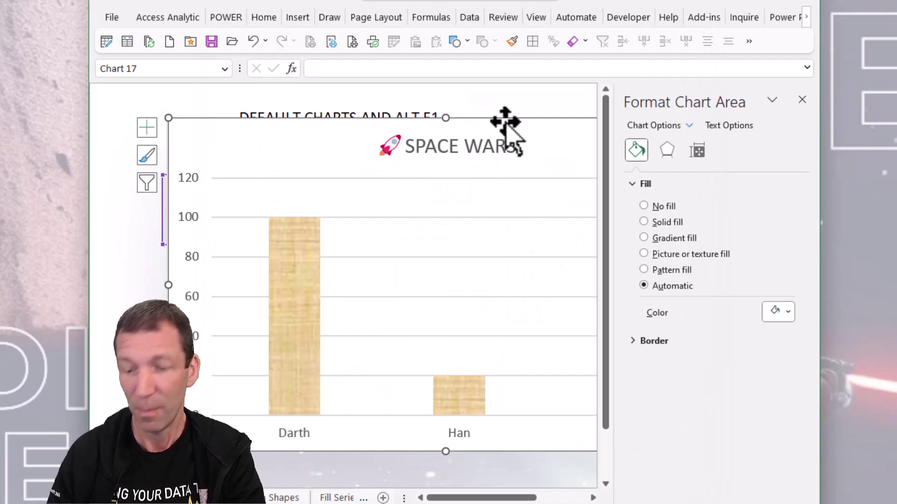
Delete the column chart, insert a new Alt+F1 Jedi-style chart, and move it below the table
key("Delete")
left_click(298, 208)
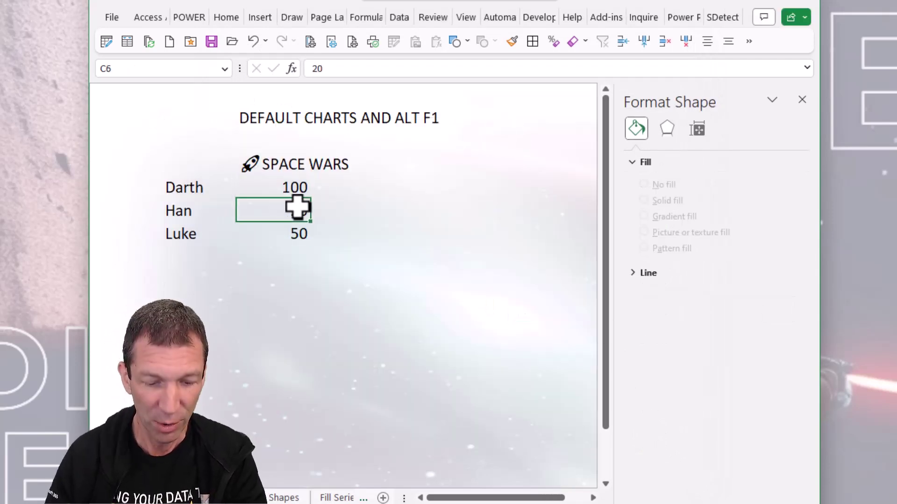
key("alt+F1")
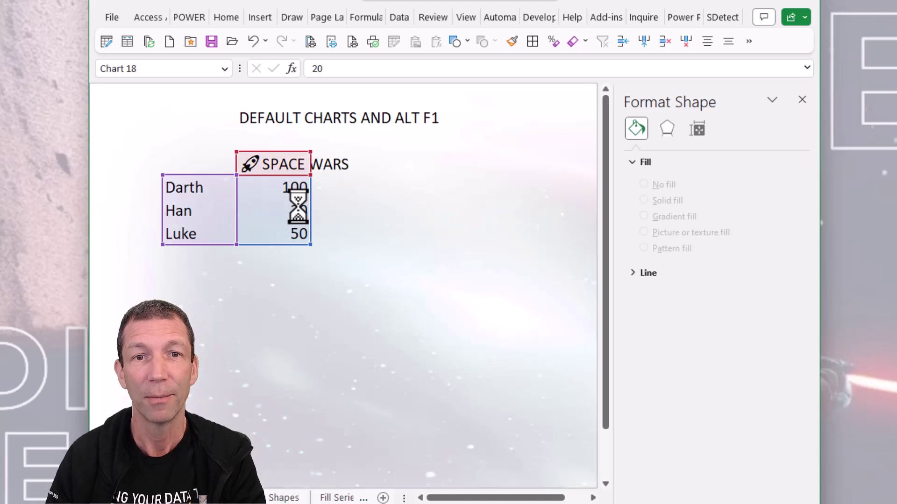
left_click_drag(439, 204, 469, 275)
left_click(802, 100)
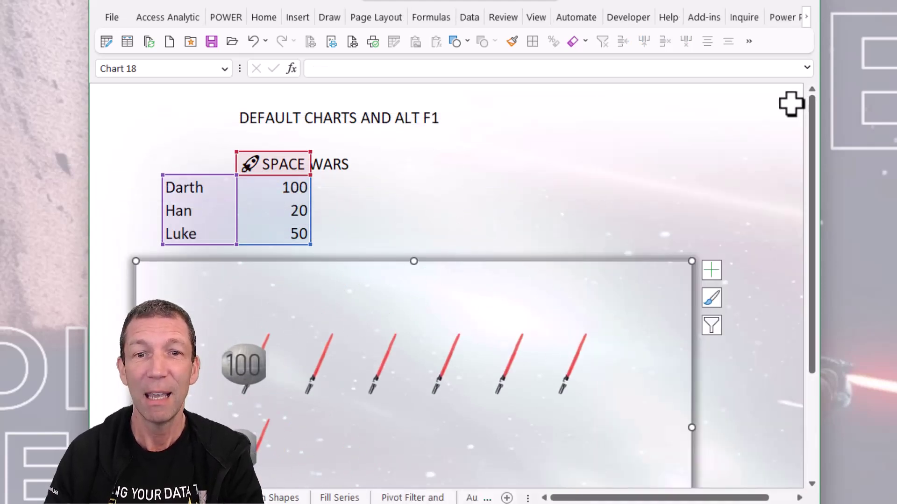
scroll(381, 234, "down", 2)
scroll(381, 231, "up", 1)
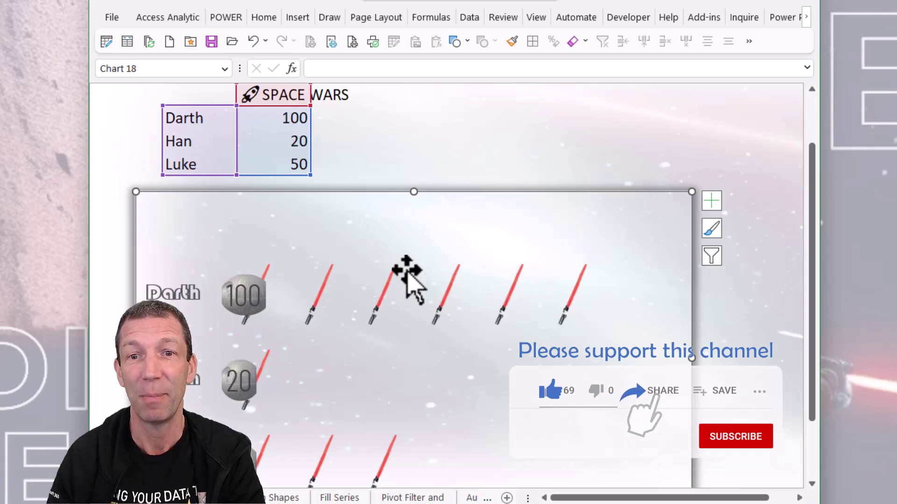
mouse_move(415, 288)
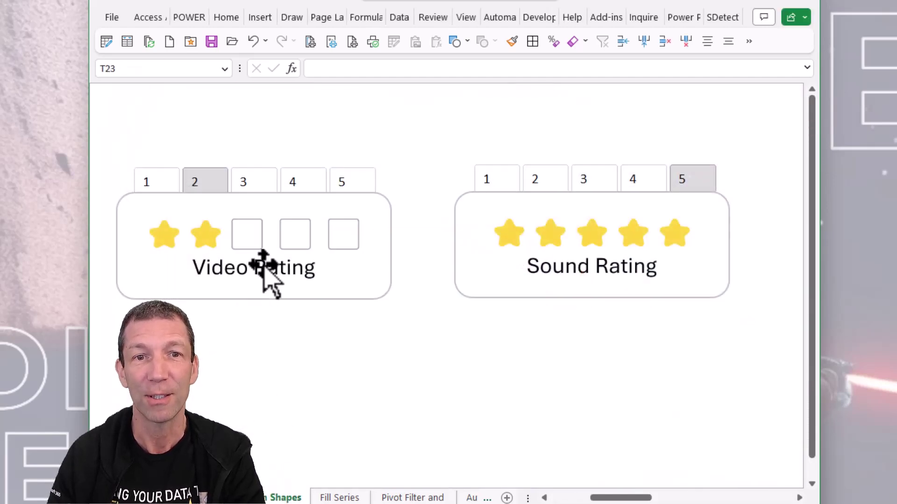
Try Video Rating values 3, 4, 5, 3 and 2, ending at 1 star
left_click(257, 185)
left_click(309, 187)
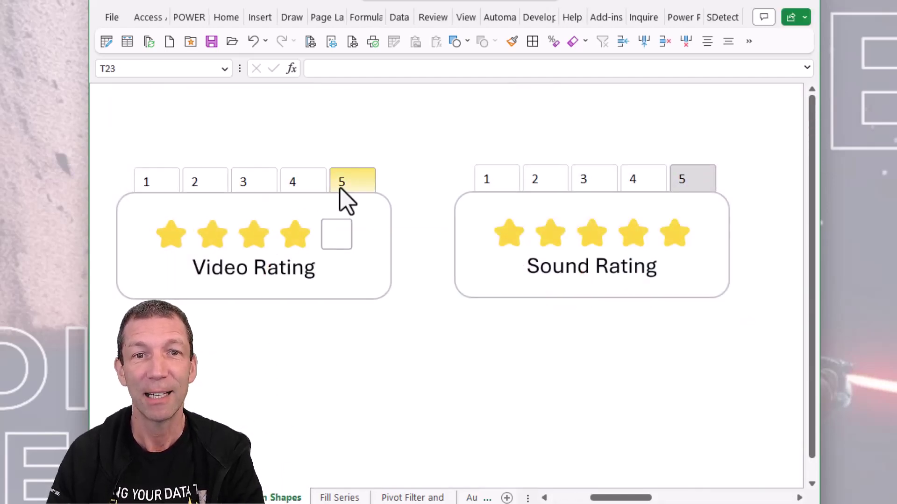
left_click(338, 186)
left_click(260, 187)
left_click(209, 186)
left_click(164, 186)
Try Sound Rating values 2, 1 and 3, ending at 4 stars, then scroll right
left_click(535, 187)
left_click(514, 188)
left_click(593, 184)
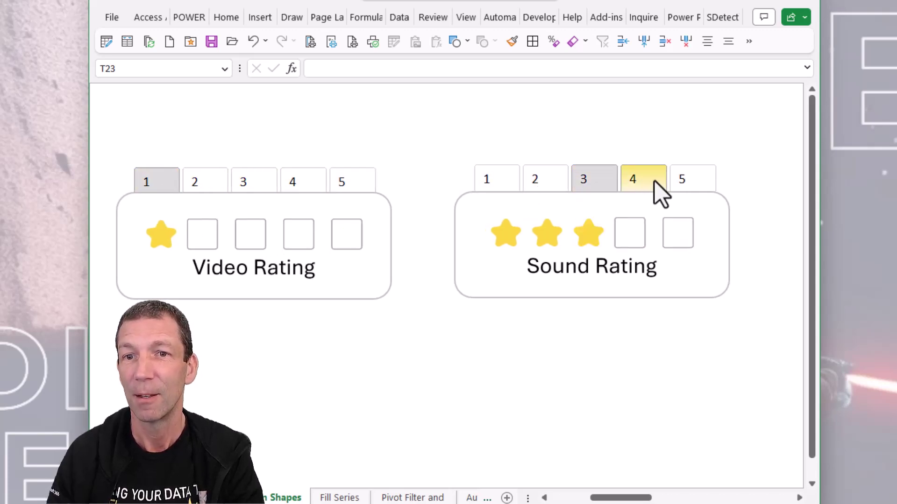
left_click(654, 185)
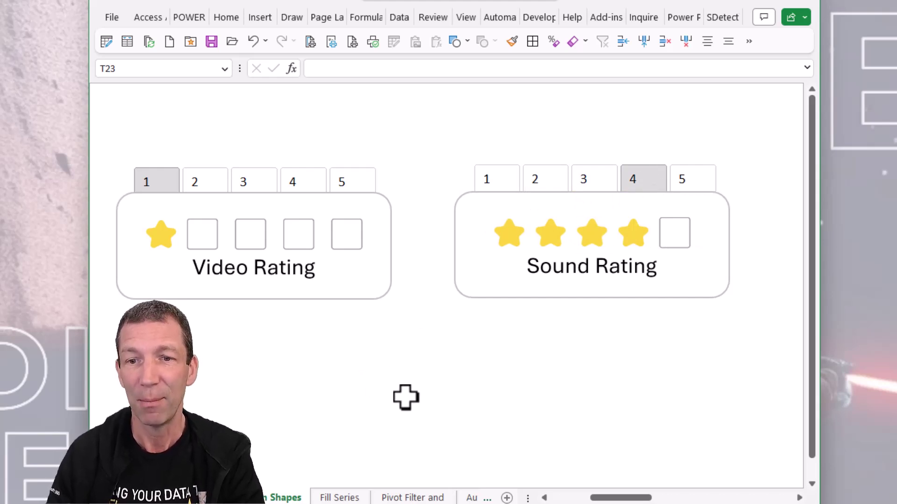
left_click_drag(609, 498, 750, 495)
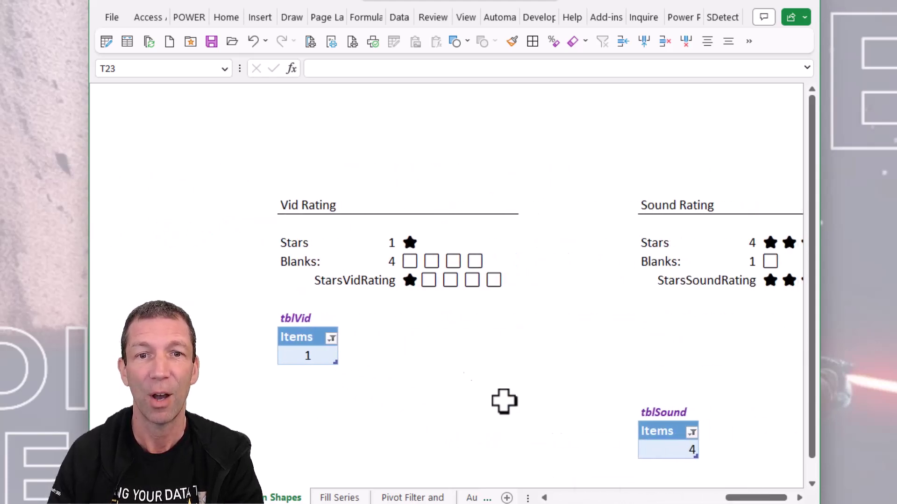
Clear the Items filter so tblVid shows items 1–5, and select those values
left_click(332, 338)
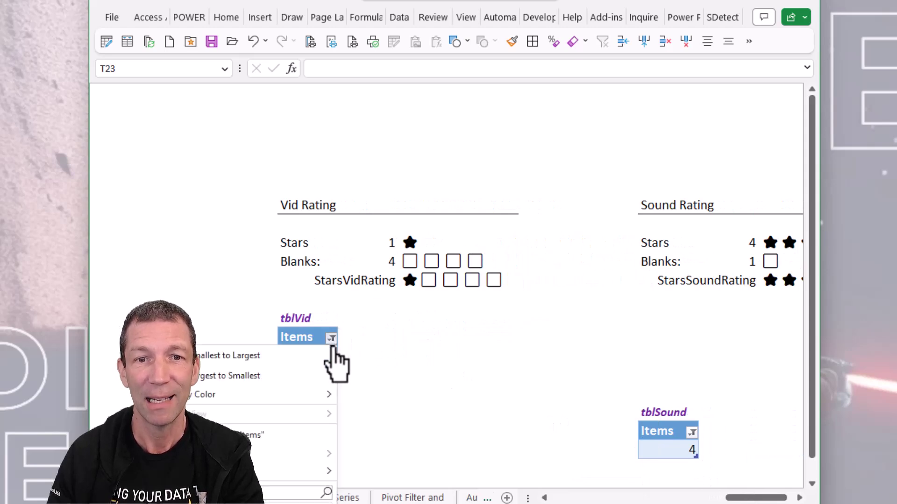
left_click(256, 437)
left_click_drag(305, 355, 310, 426)
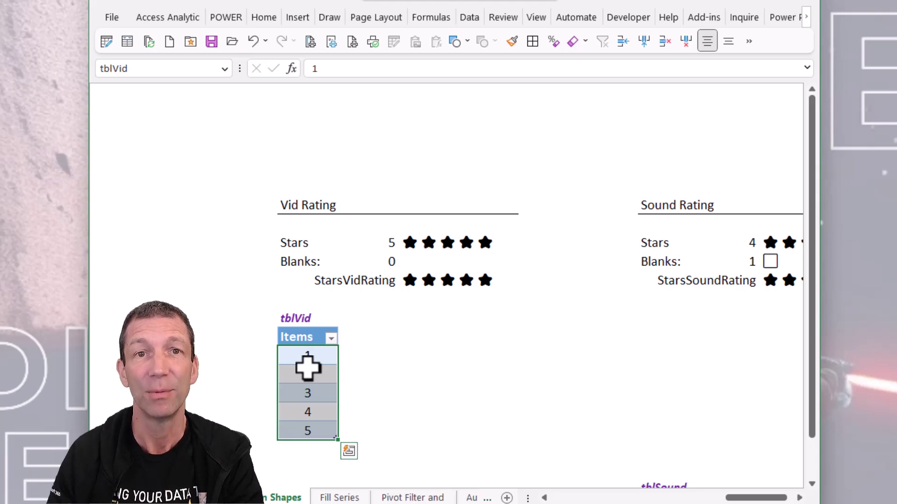
Insert an Items slicer for tblVid and place it left of the Vid Rating block
left_click(804, 18)
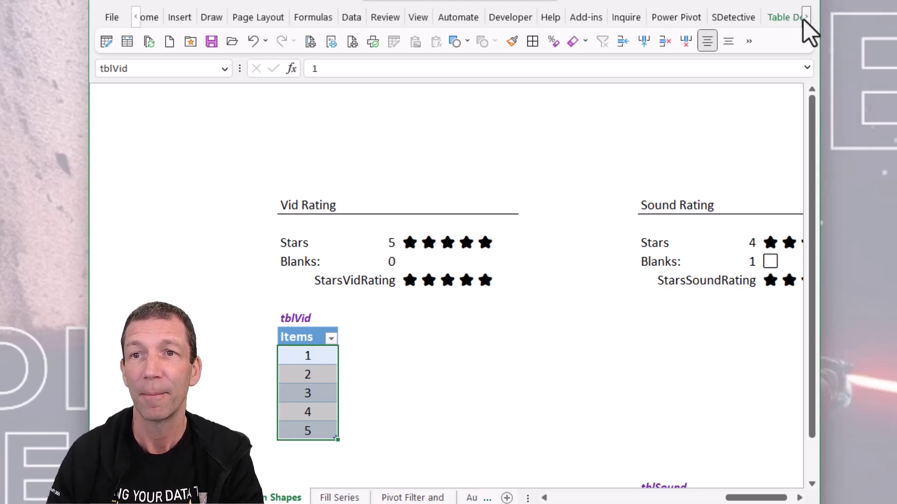
left_click(706, 17)
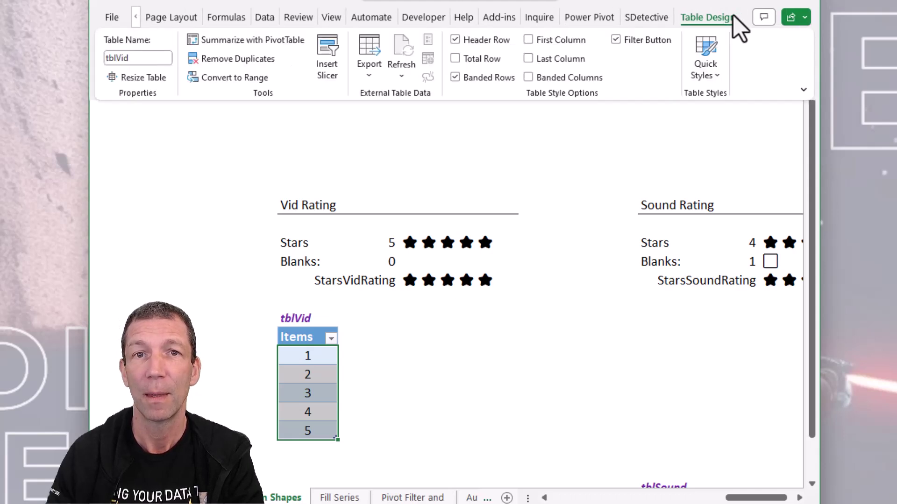
left_click(329, 61)
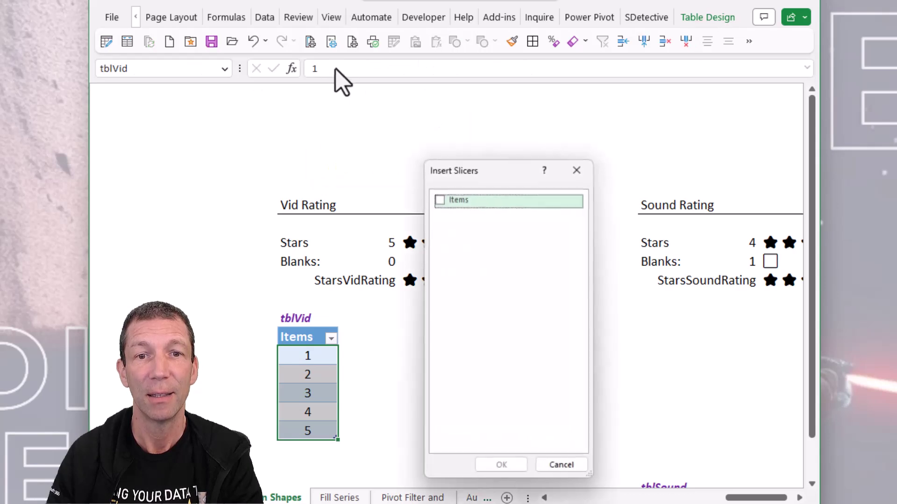
left_click(439, 201)
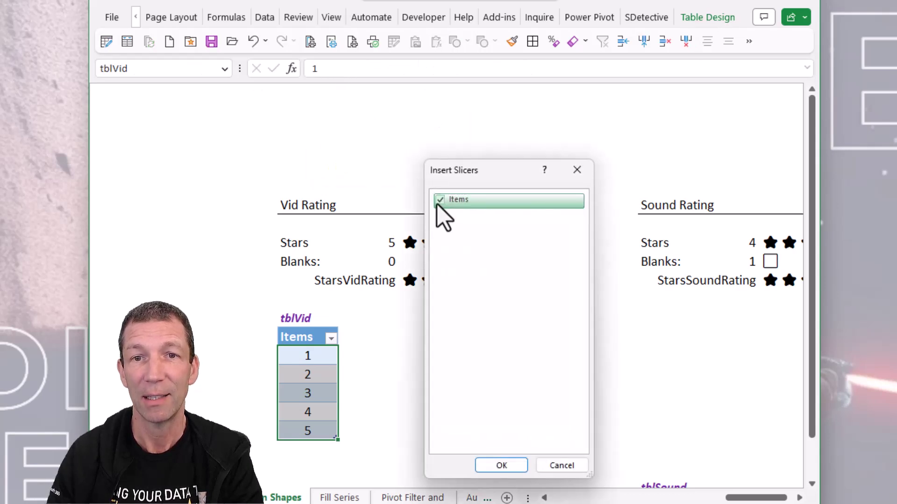
left_click(501, 466)
left_click_drag(382, 170, 155, 195)
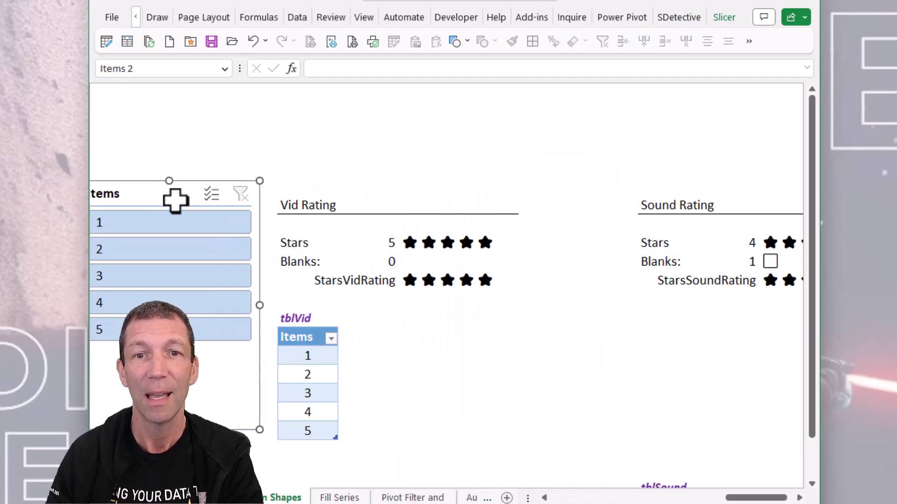
Review and confirm AL9's =AGGREGATE(4,5,tblVid[Items]) formula, checking function_num 4 and options 5
left_click(380, 242)
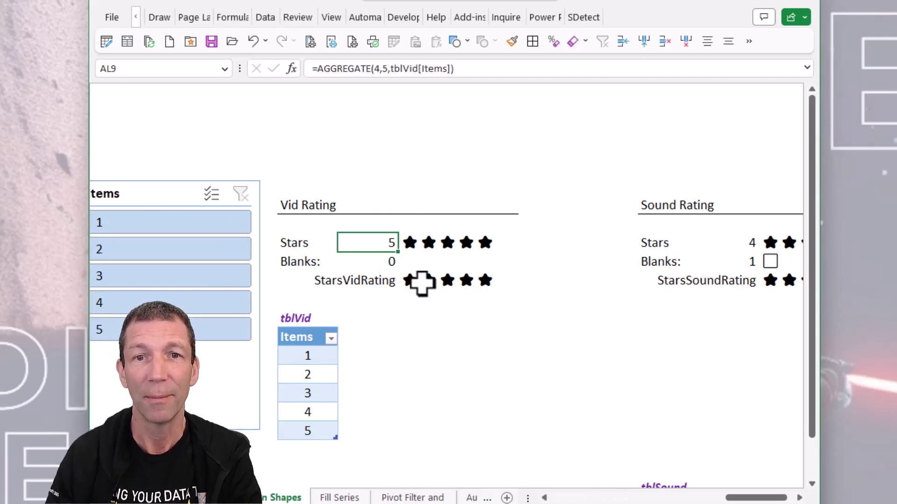
key("F2")
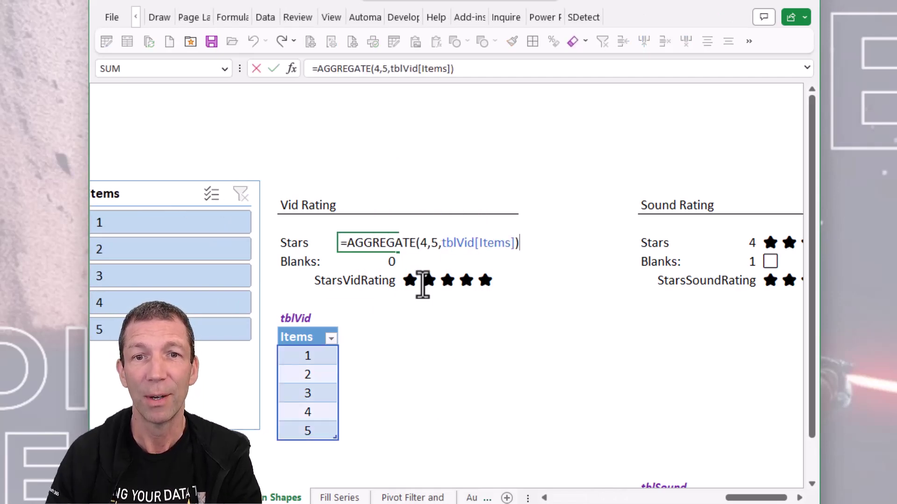
left_click(423, 243)
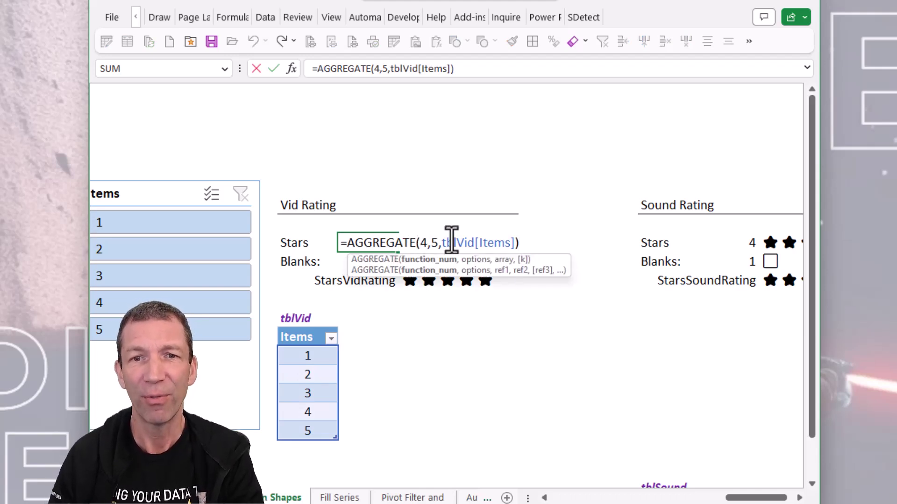
key("Delete")
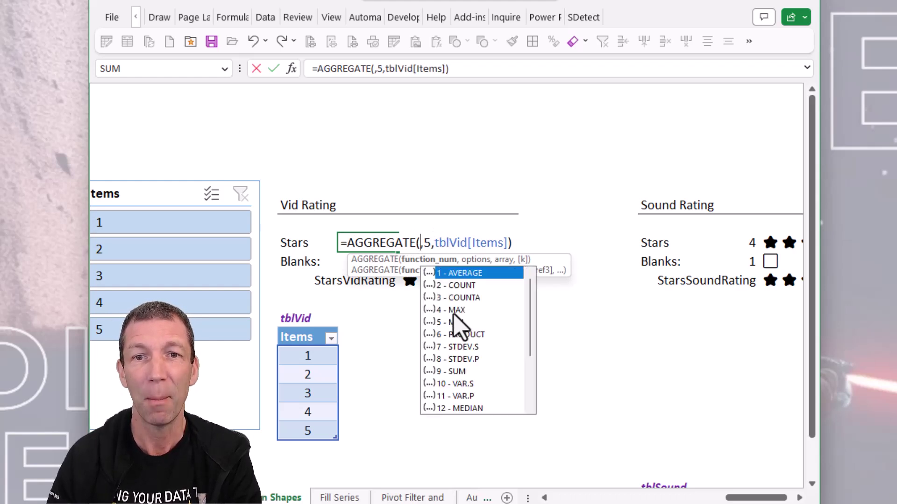
type("4")
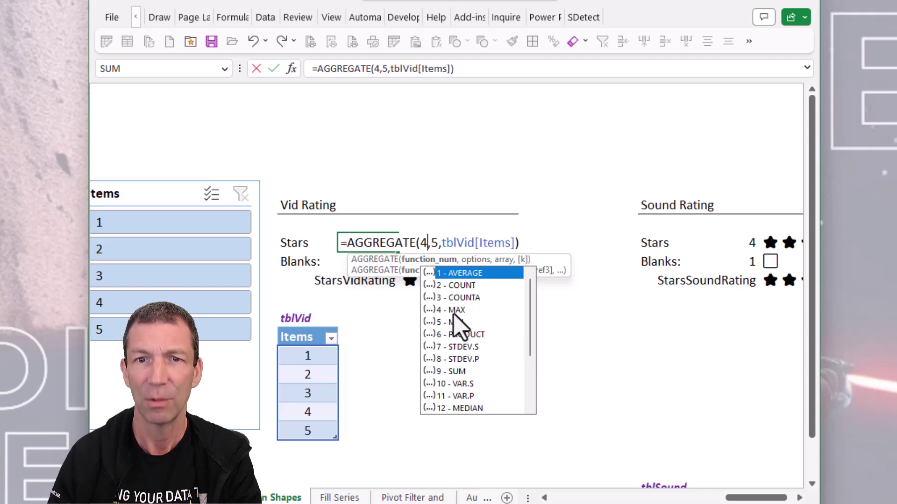
left_click(432, 244)
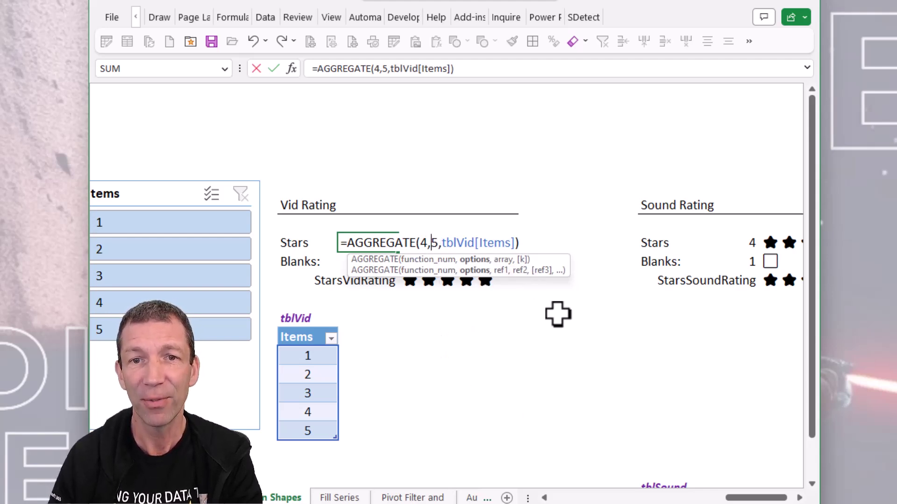
key("Delete")
type("5")
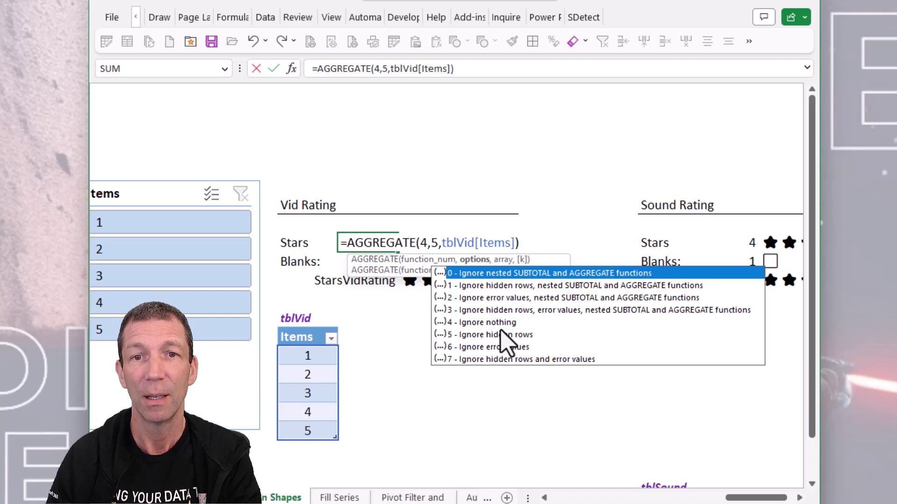
left_click(465, 243)
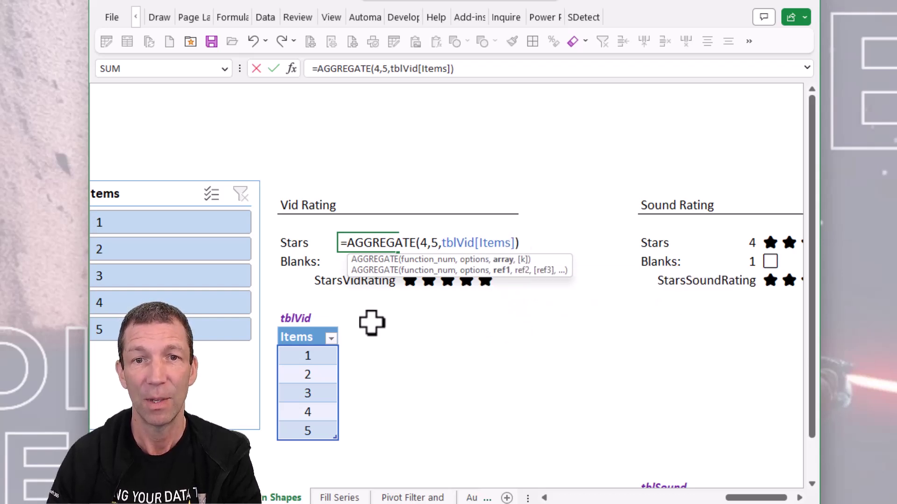
key("ctrl+Return")
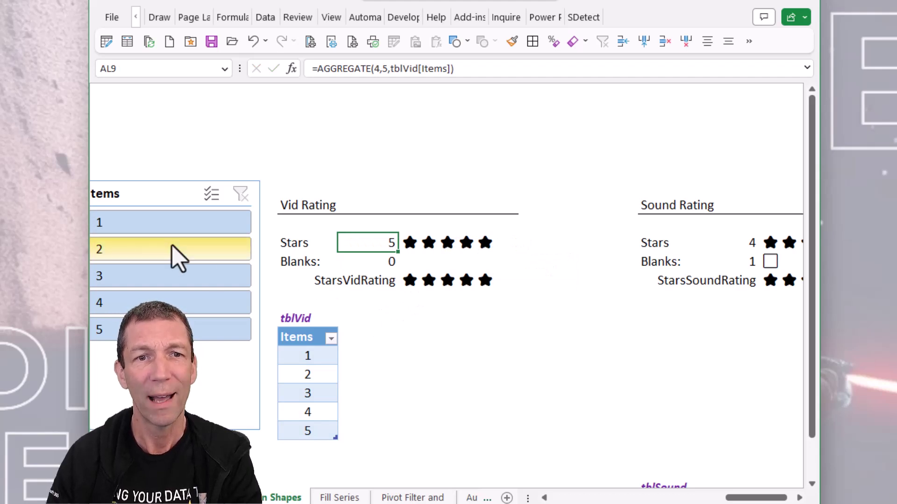
Test the slicer with items 2 and 3, then clear the slicer filter
left_click(179, 256)
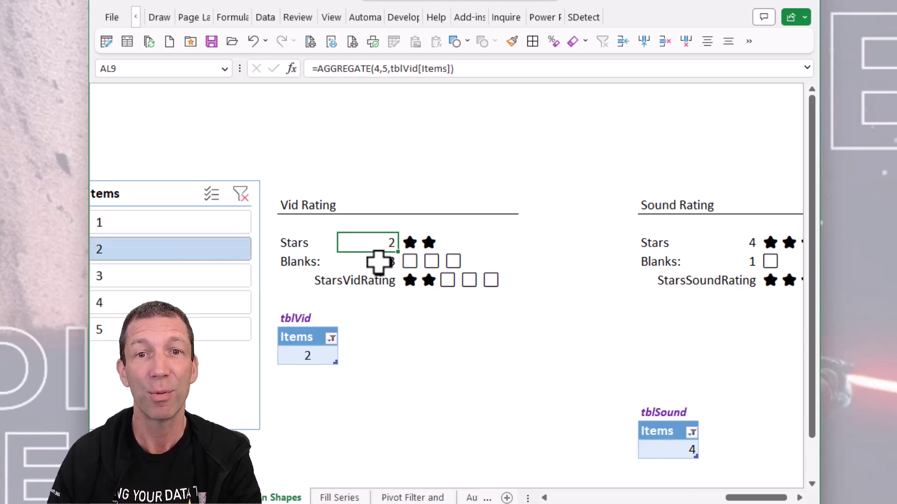
left_click(203, 279)
key("F2")
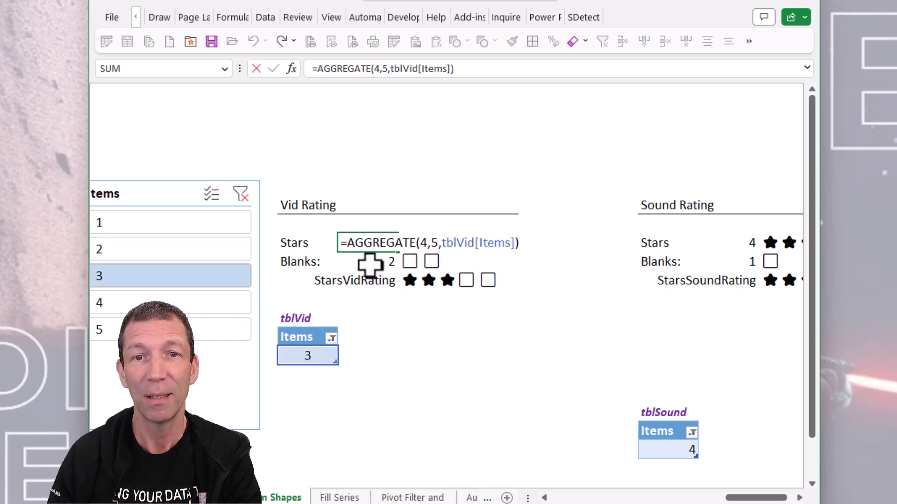
key("Escape")
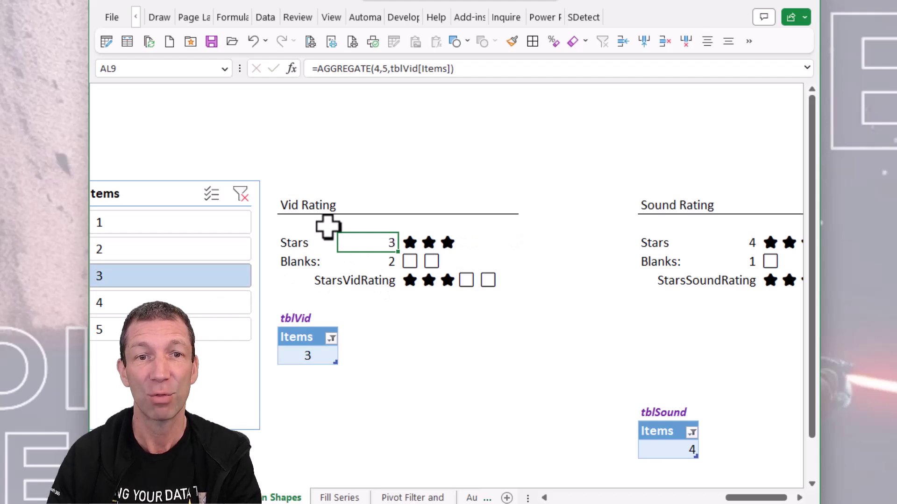
left_click(236, 202)
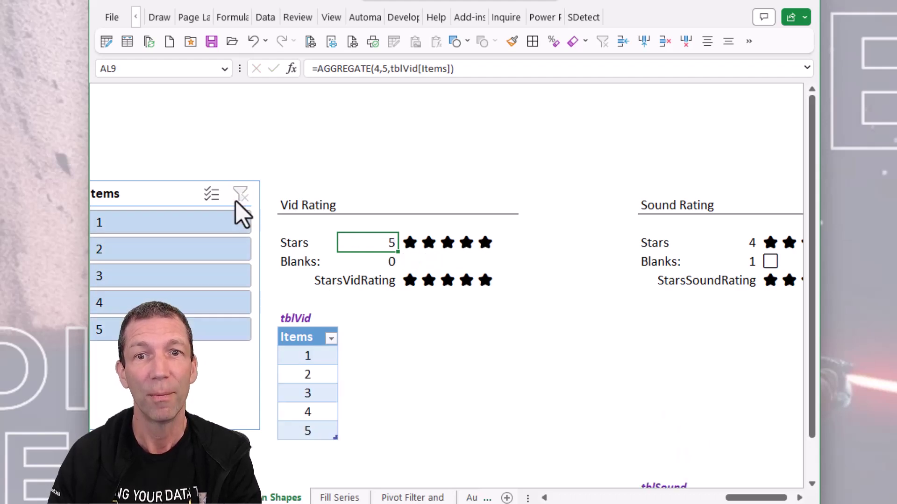
Replace the star in AM9's REPT formula with a star from the emoji panel
left_click(413, 242)
key("F2")
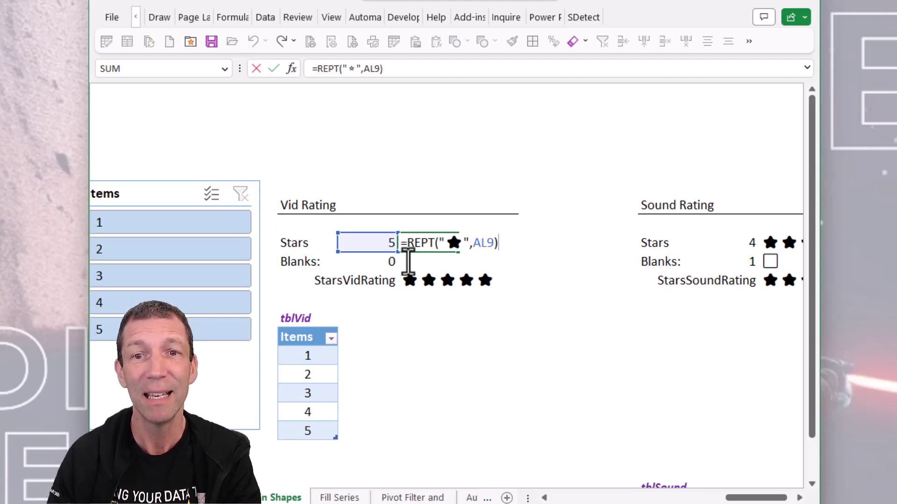
left_click(456, 243)
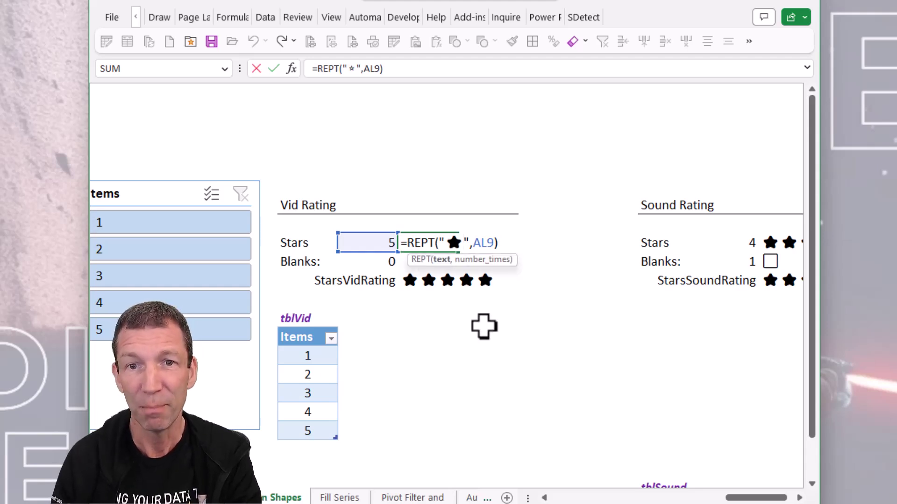
key("BackSpace")
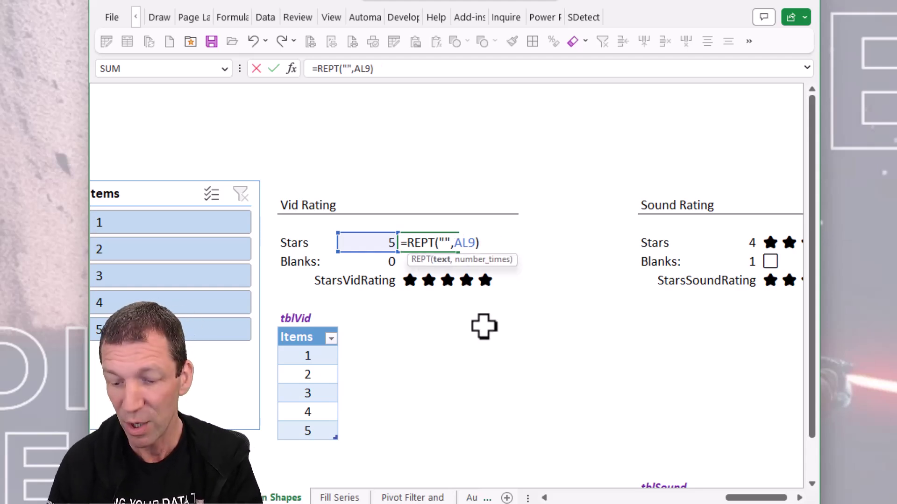
key("super+period")
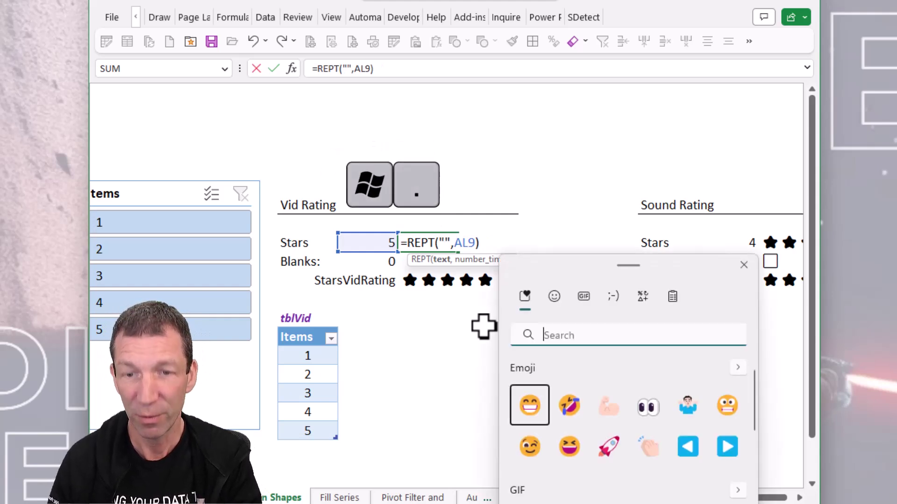
type("start")
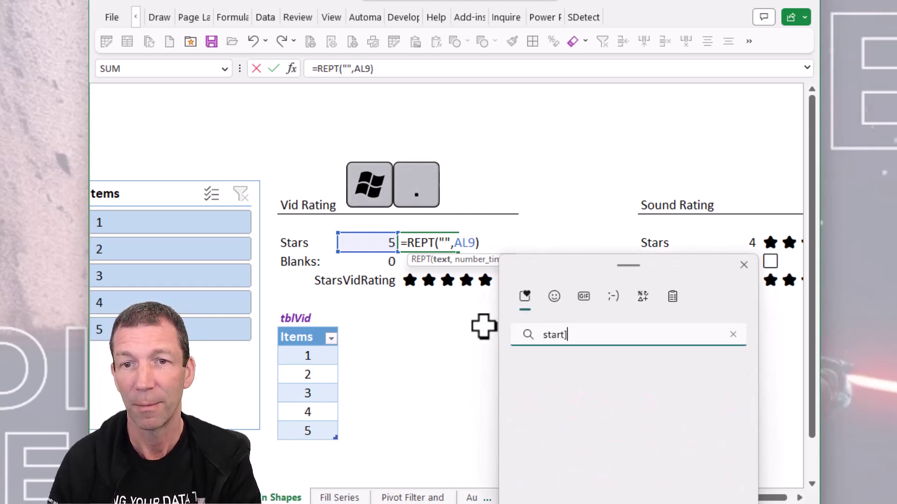
key("BackSpace")
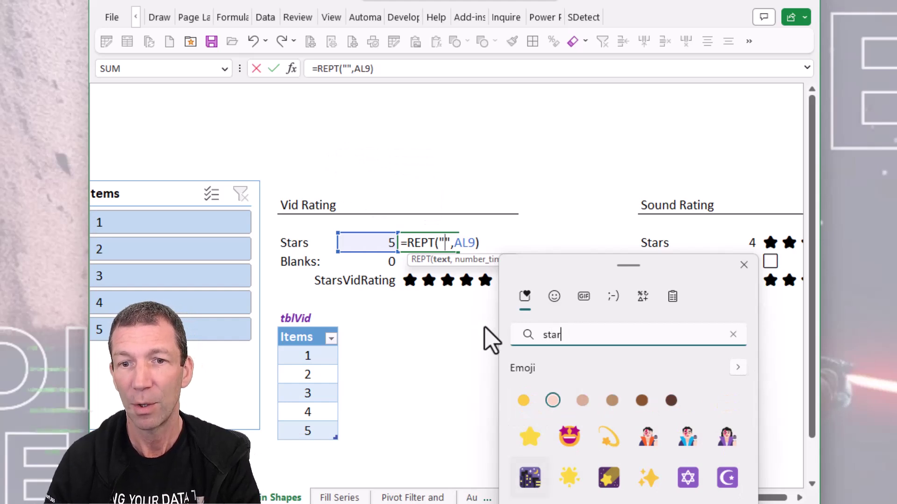
left_click(532, 438)
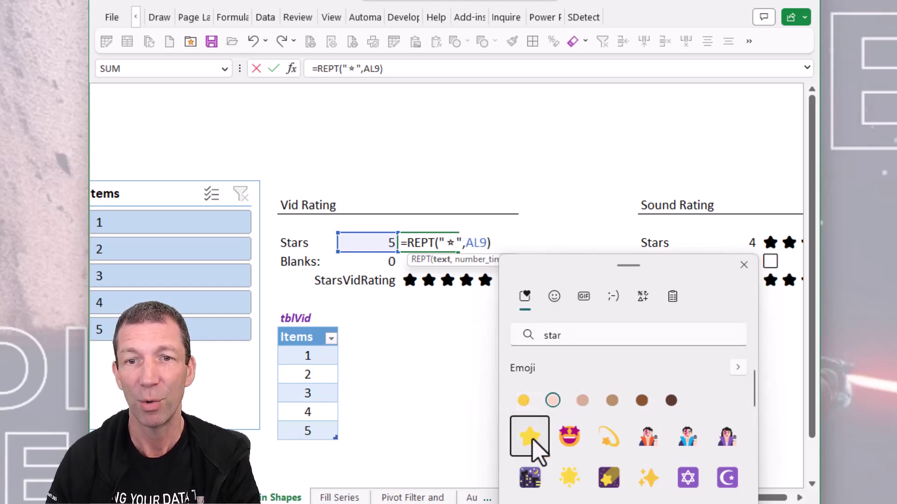
left_click(577, 481)
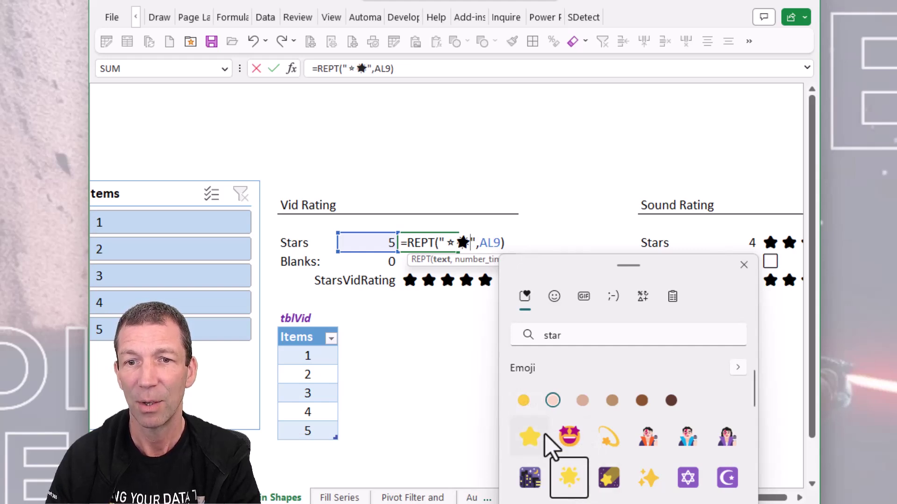
key("Escape")
key("Escape")
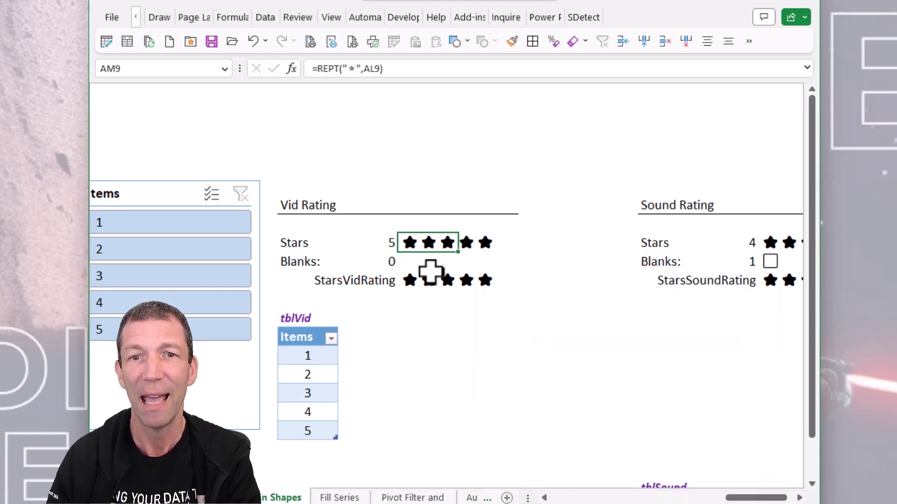
Confirm =REPT("★",AL9) in AM9 and check it against the star count in AL9
key("F2")
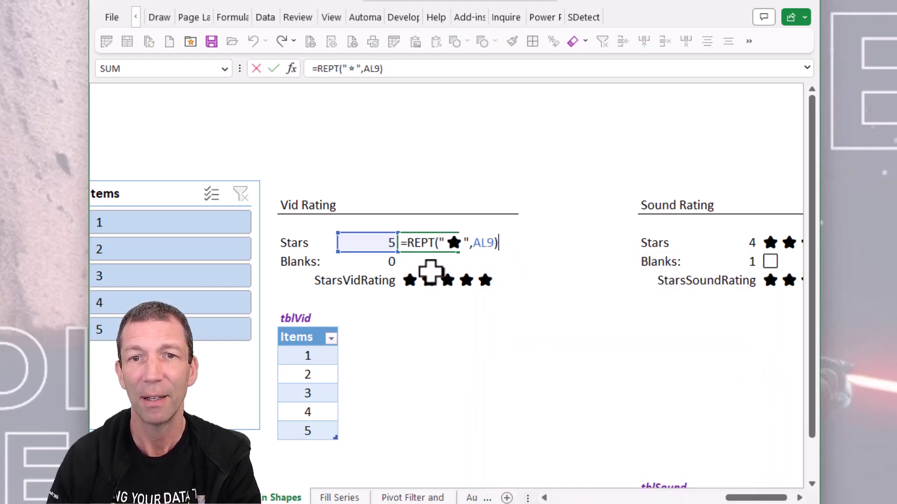
left_click(489, 243)
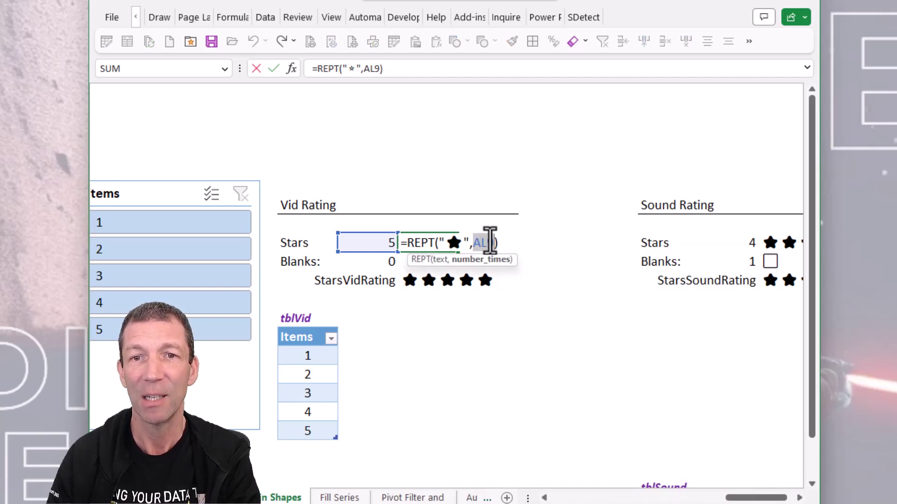
key("ctrl+Return")
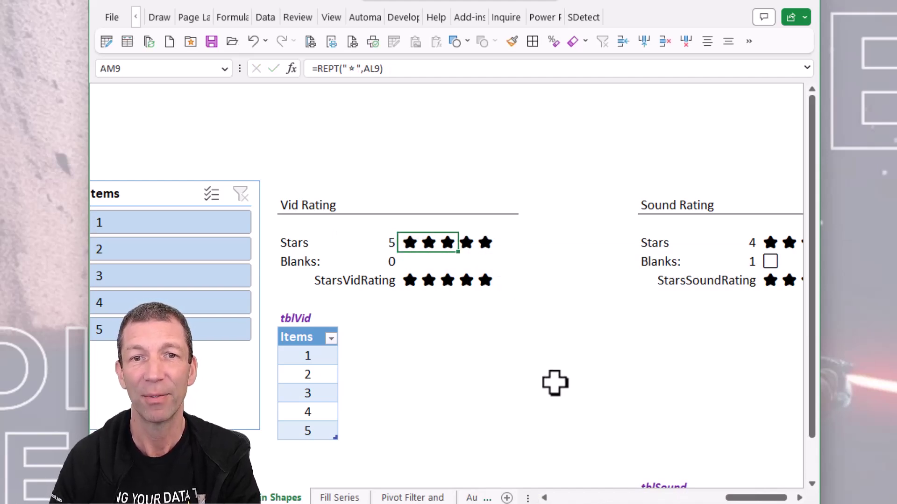
key("Left")
key("Right")
Filter the Vid rating to 2 and review the Blanks formula =5-AL9 in AL10
key("Left")
key("Right")
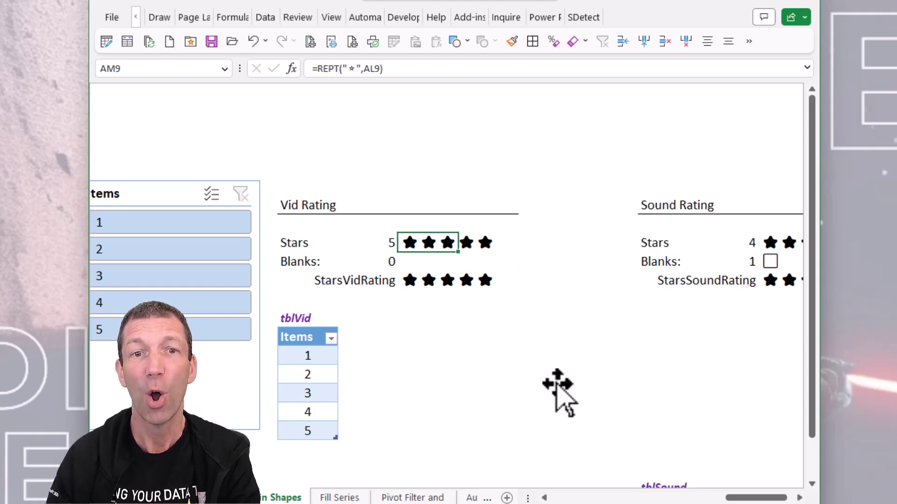
left_click(211, 256)
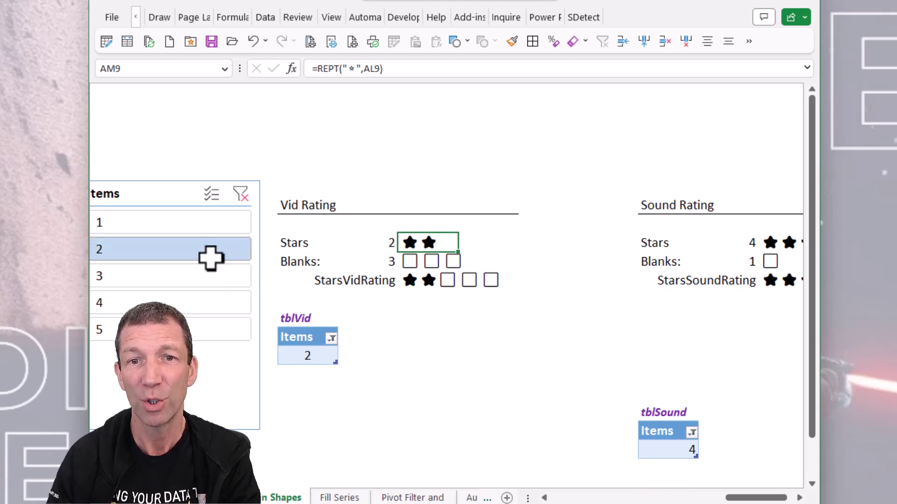
left_click(384, 261)
key("F2")
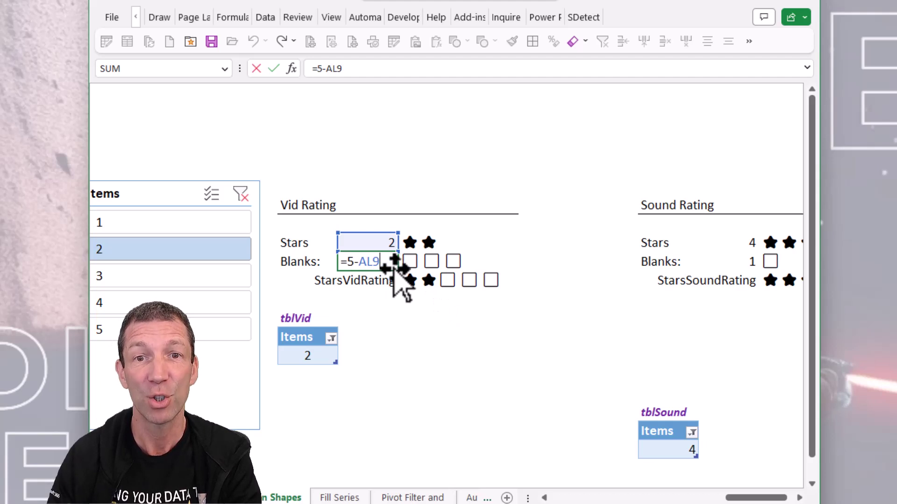
key("Escape")
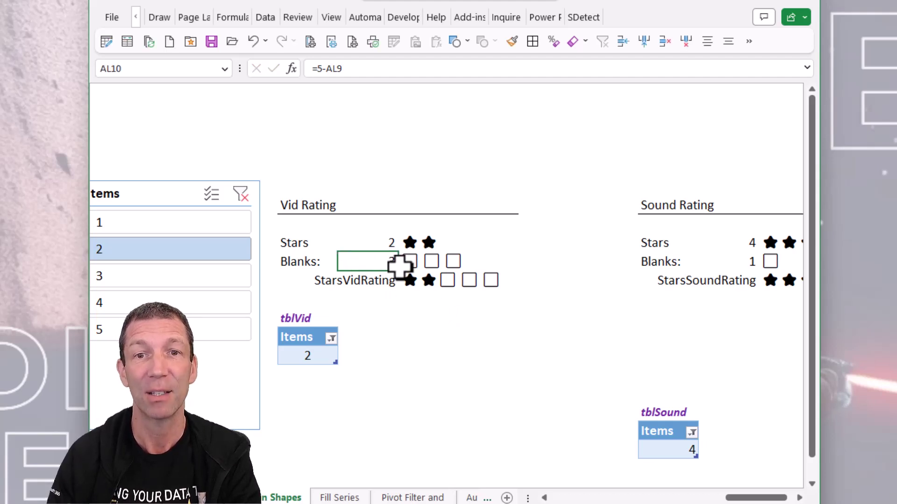
Review =REPT("☐ ",AL10) in AM10 and re-enter =TEXTJOIN("",TRUE,AM9:AM10) in AM11
left_click(410, 264)
key("F2")
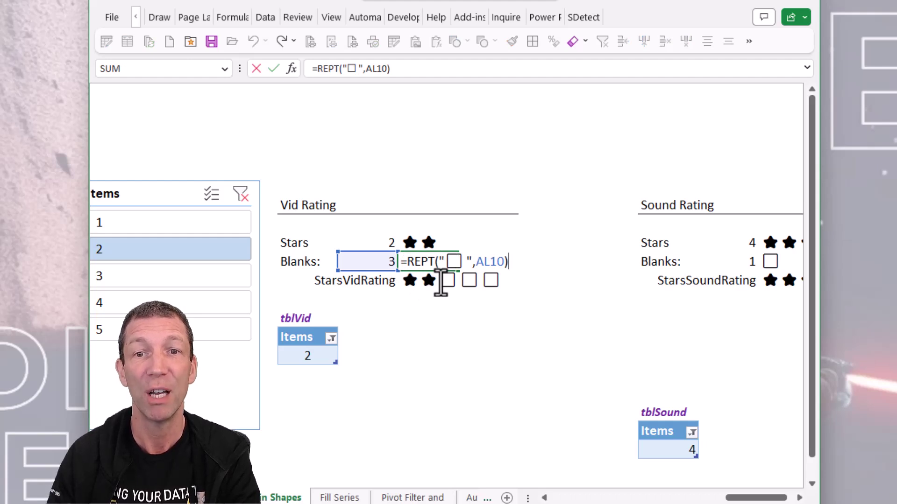
key("Escape")
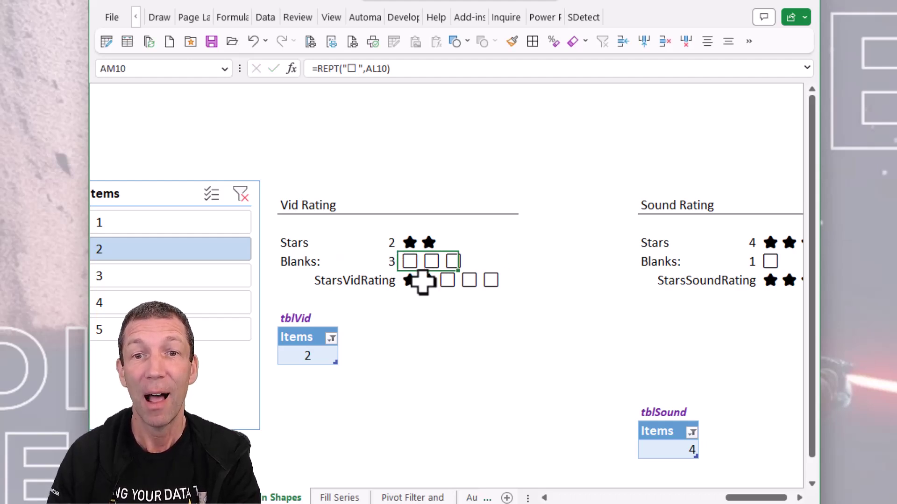
left_click(423, 282)
key("F2")
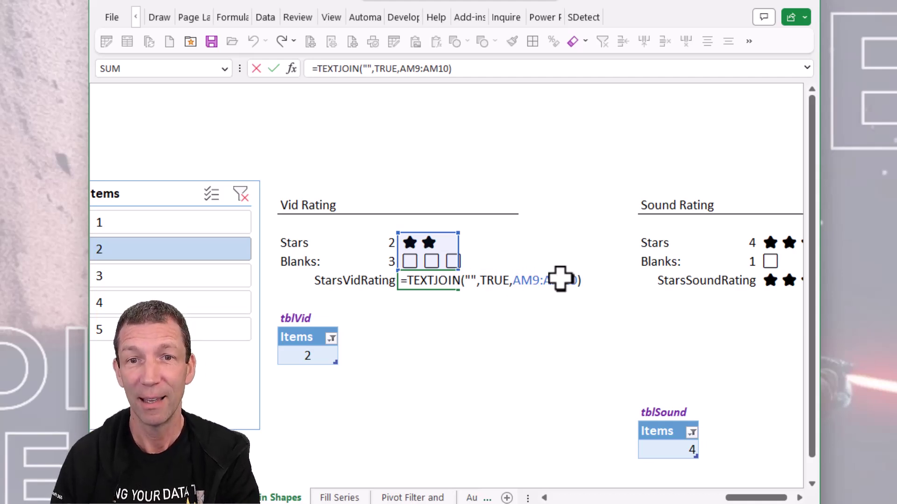
key("Return")
Draw a rounded rectangle shape above the Vid Rating
left_click(401, 131)
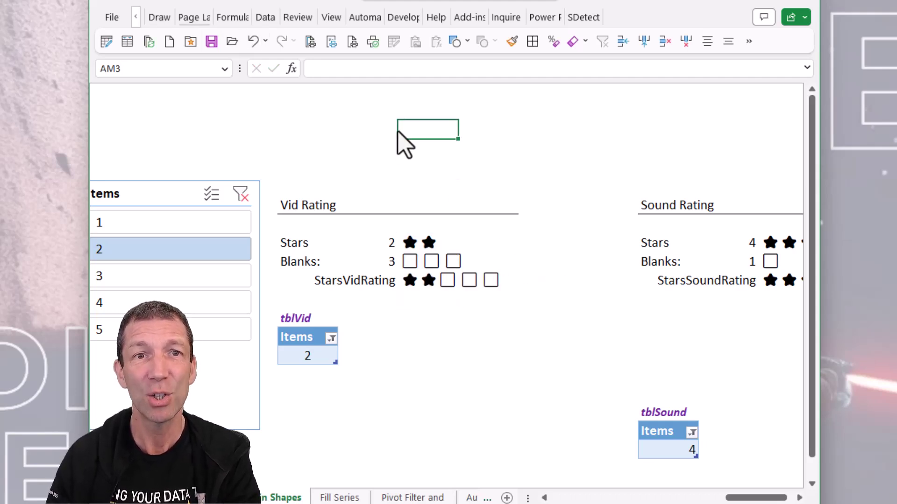
left_click(136, 18)
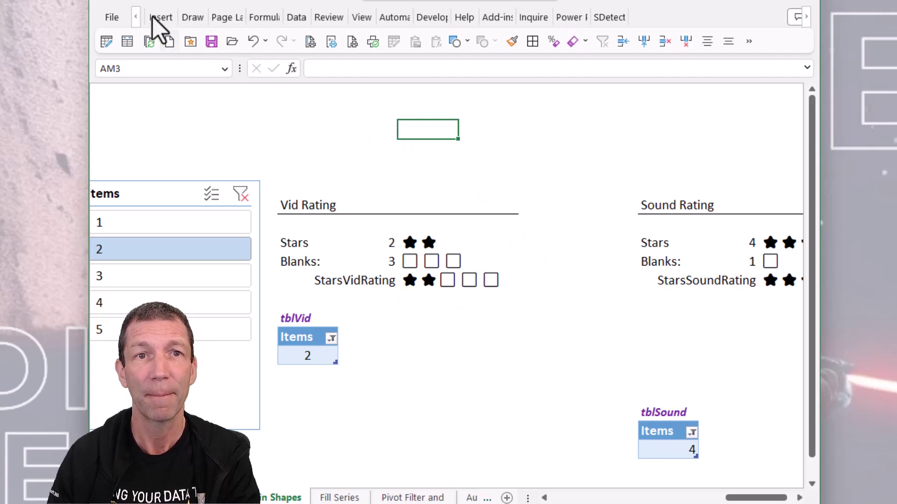
left_click(159, 18)
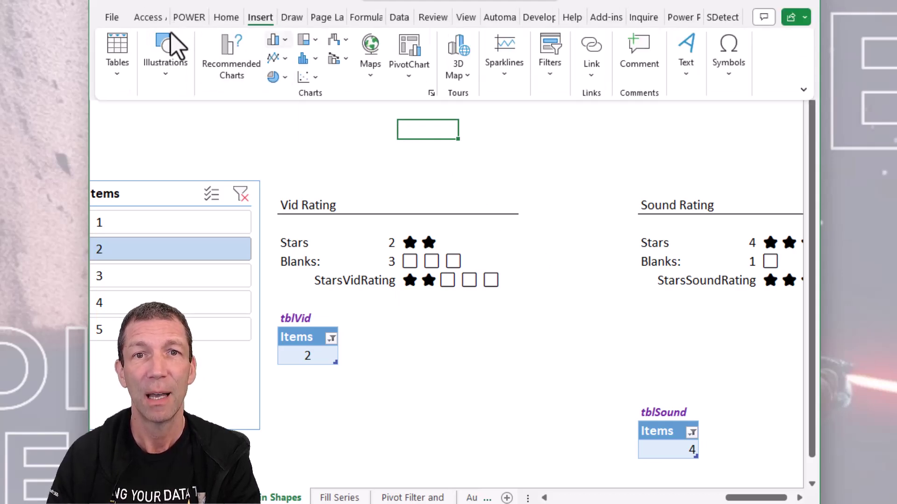
left_click(166, 70)
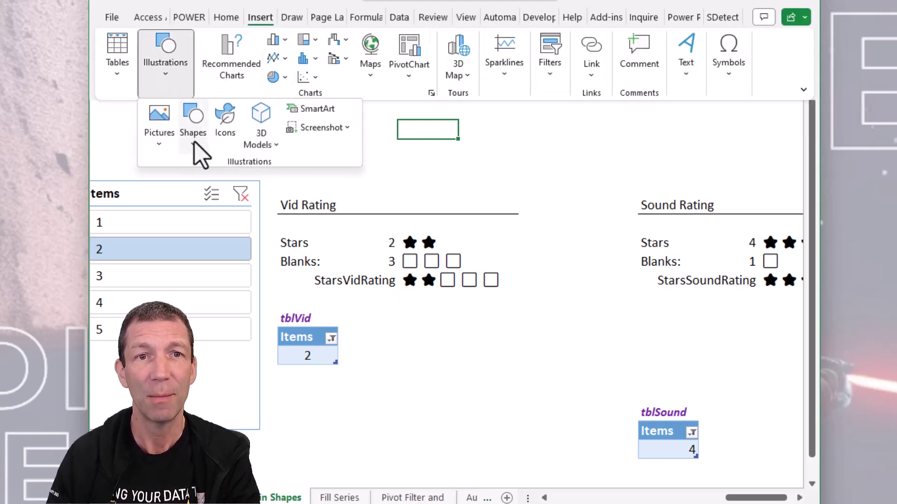
left_click(193, 135)
left_click(256, 186)
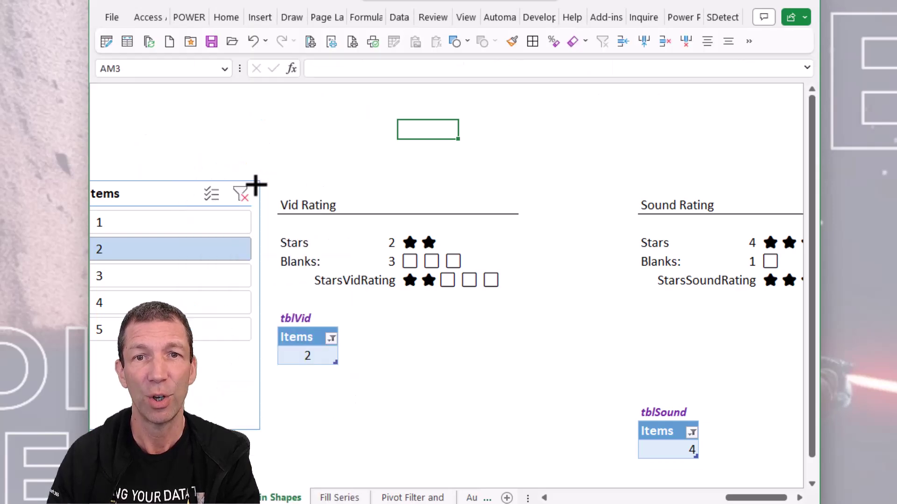
mouse_move(340, 117)
left_mouse_down()
mouse_move(436, 184)
mouse_move(496, 158)
left_mouse_up()
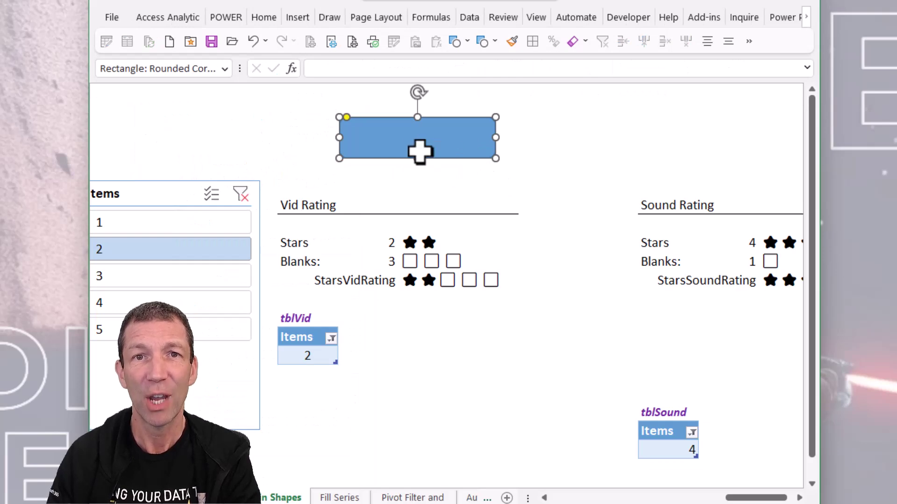
Fill the rectangle white and link its text to =$AM$11
right_click(369, 149)
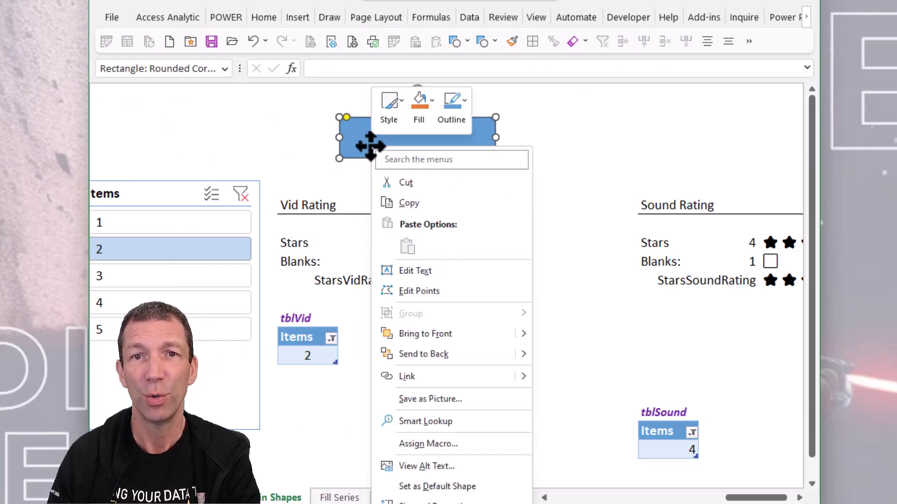
left_click(424, 122)
left_click(414, 183)
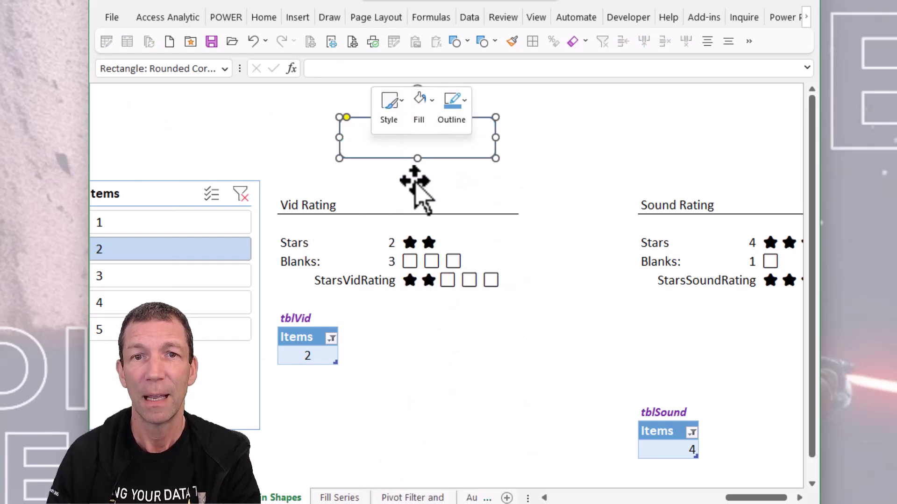
left_click(354, 68)
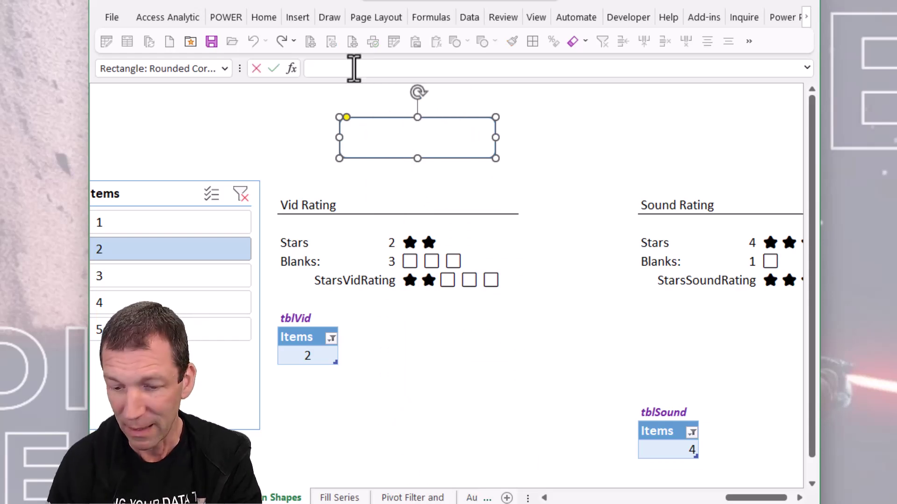
type("=")
left_click(422, 280)
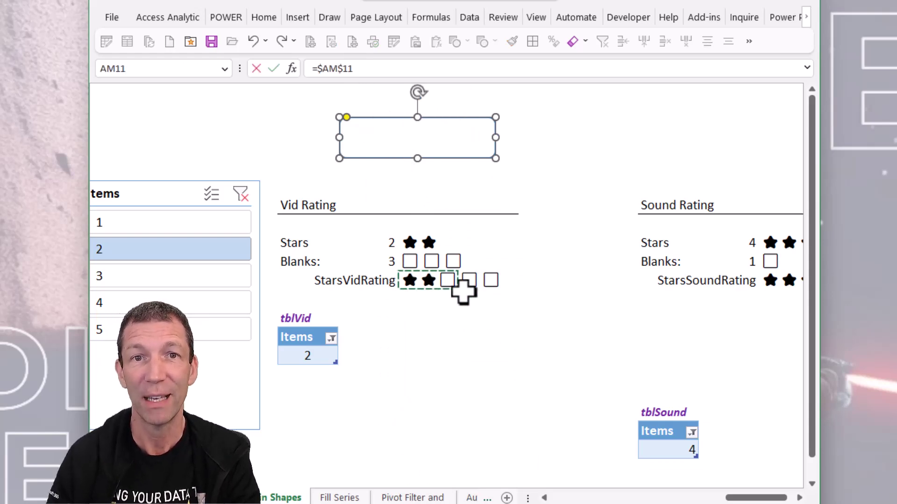
key("Return")
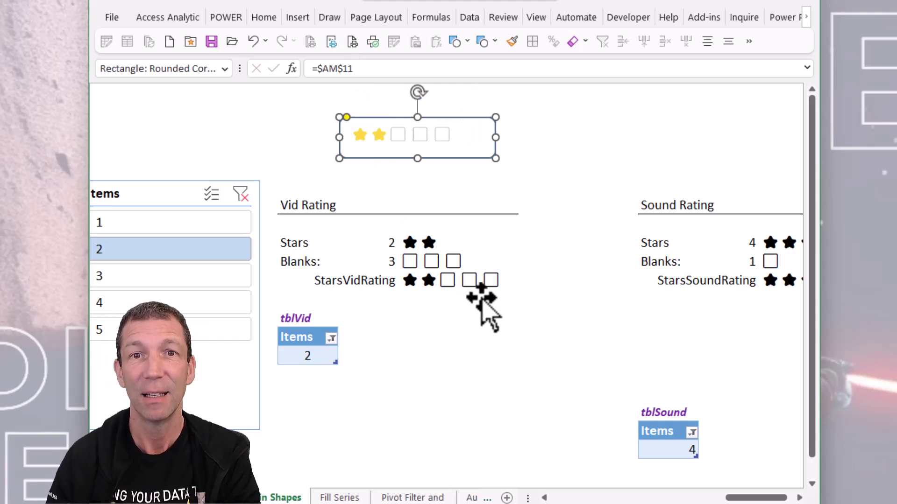
Review the shape's text alignment options, then make the star rating shape narrower
left_click(282, 19)
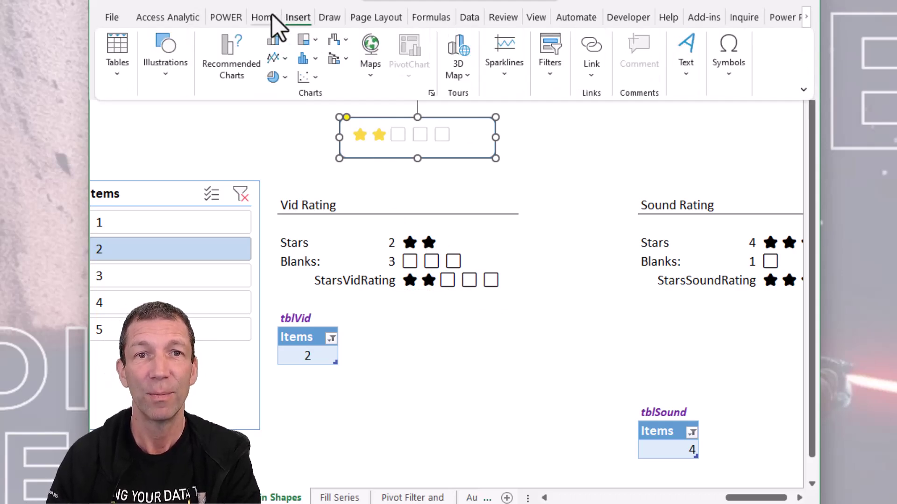
left_click(271, 19)
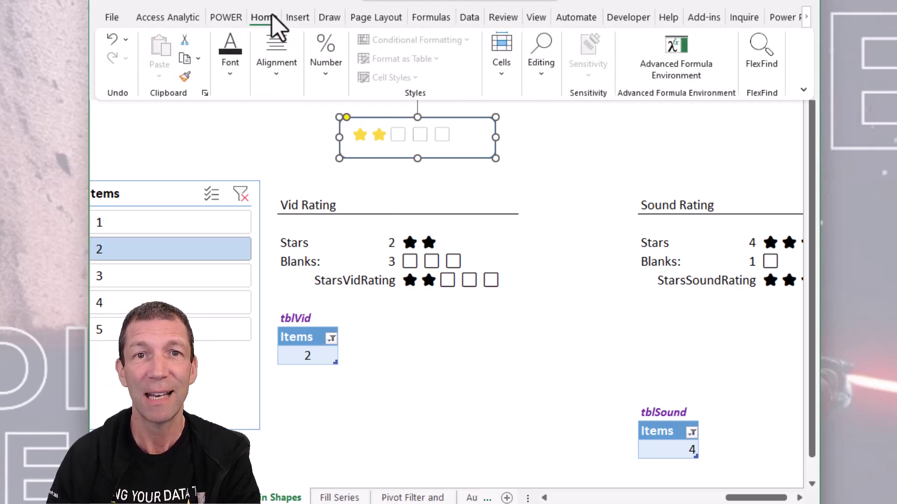
left_click(273, 81)
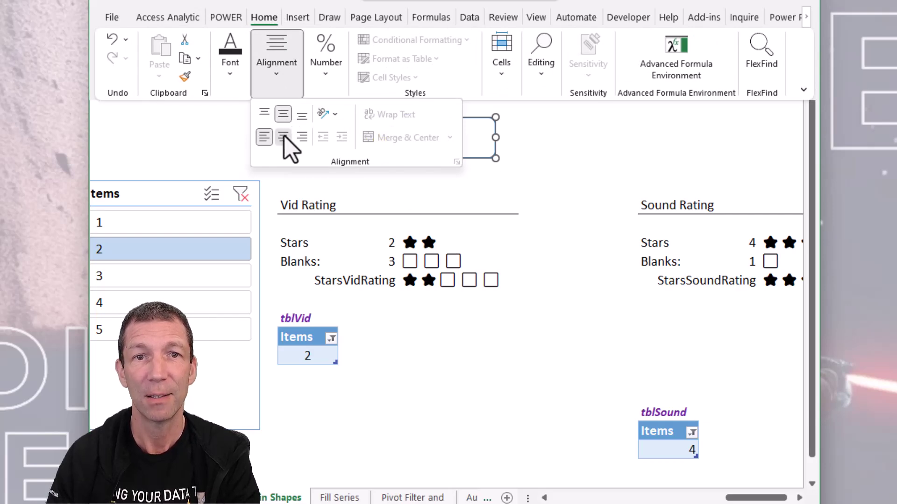
key("Escape")
left_click(486, 155)
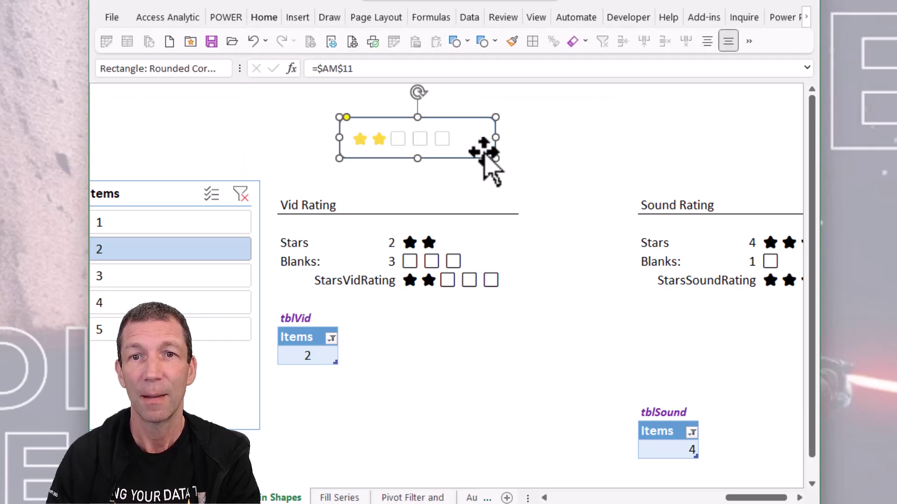
left_click_drag(495, 137, 476, 138)
Test the Items slicer with ratings 3, 4 and 2, finishing on Vid rating 1
left_click(227, 281)
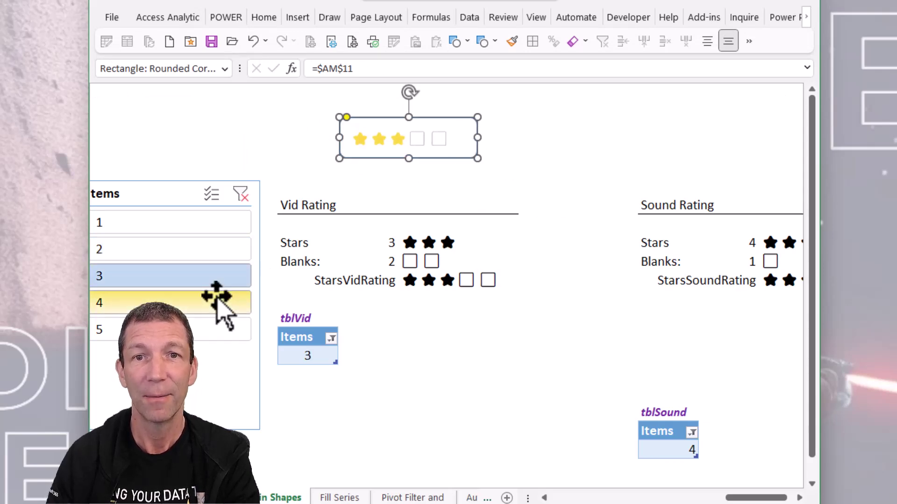
left_click(217, 304)
left_click(204, 250)
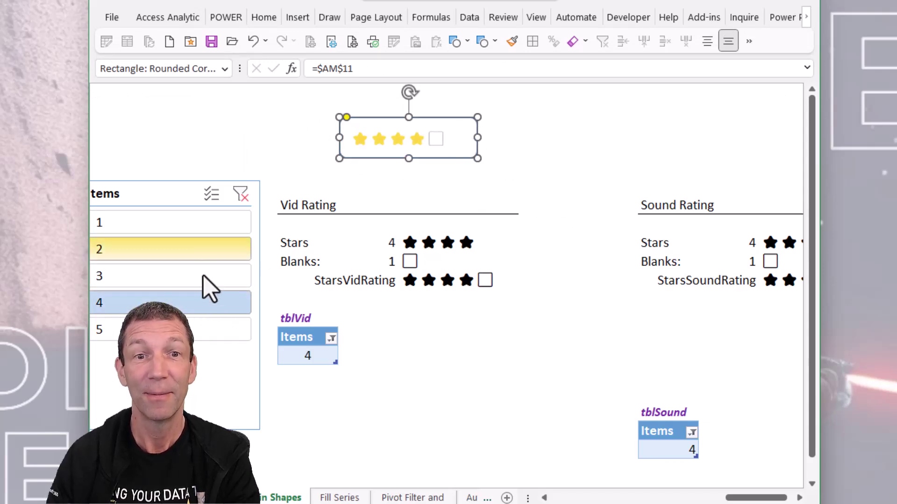
left_click(208, 227)
Make the star shape taller and add 'Rating' on a new line below the stars
left_click_drag(409, 157, 415, 180)
key("ctrl+a")
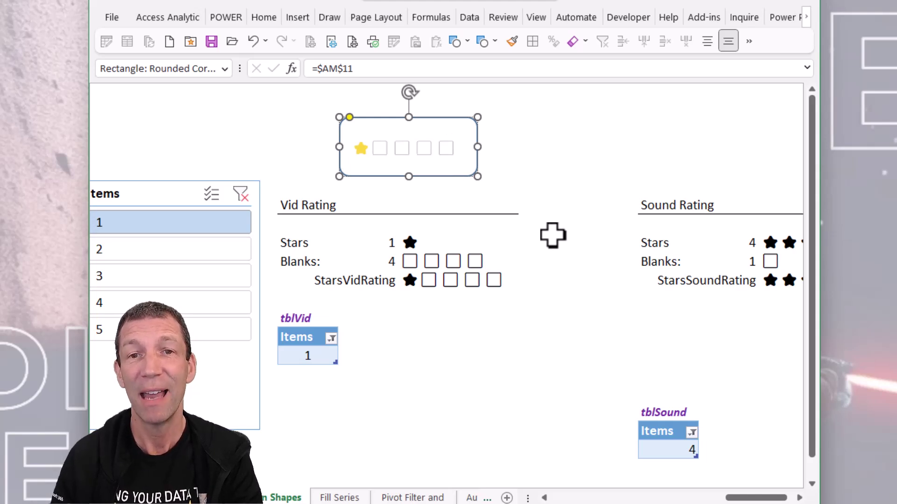
key("Return")
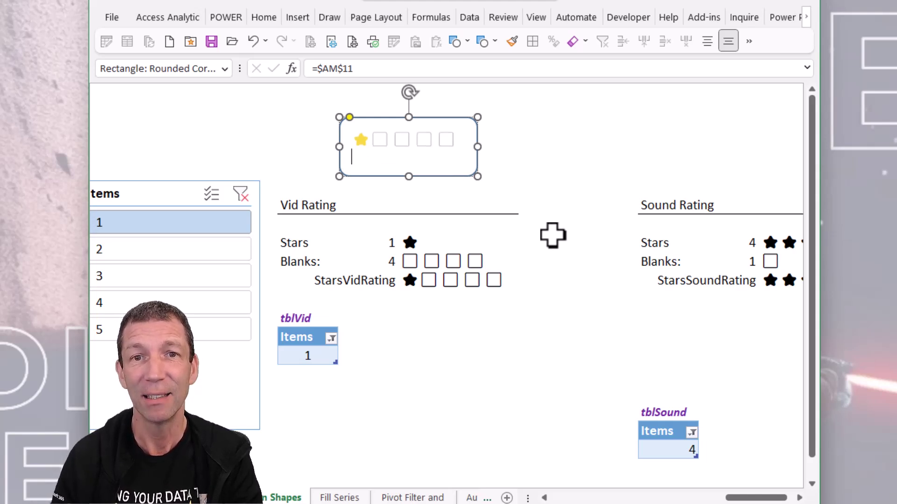
type("Rating")
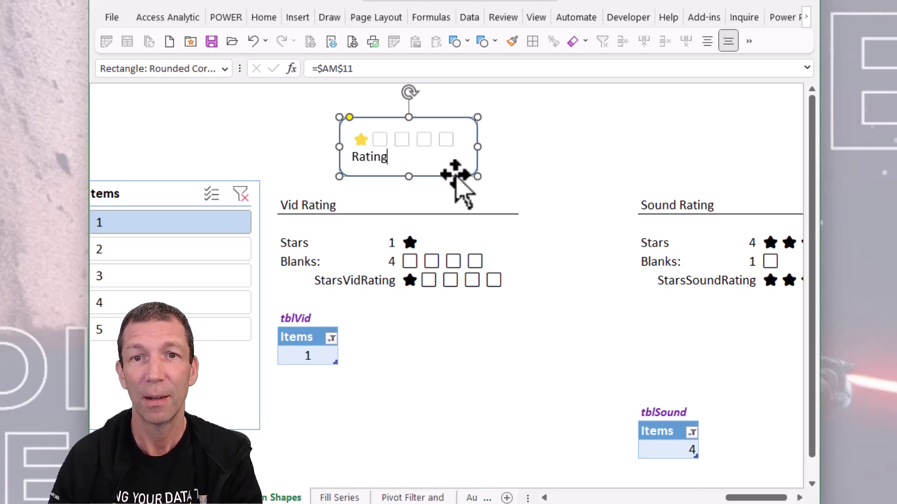
Centre the stars and the Rating text horizontally within the shape
left_click(263, 17)
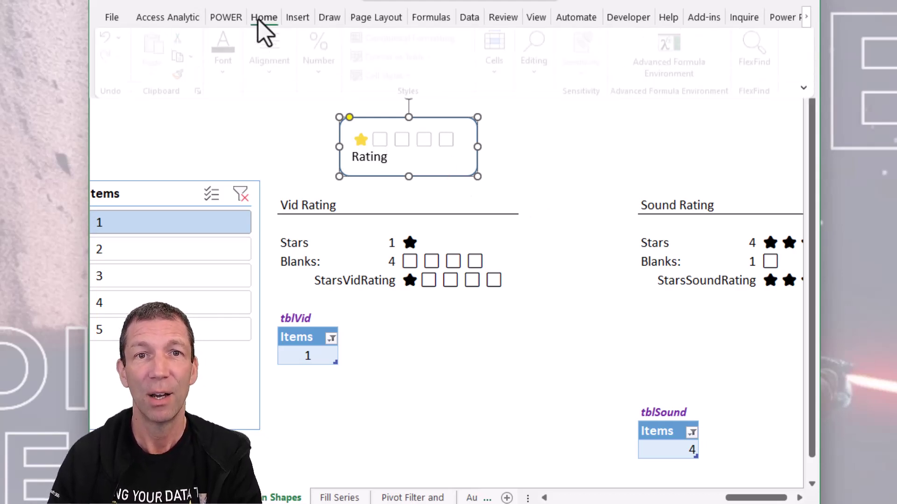
left_click(289, 82)
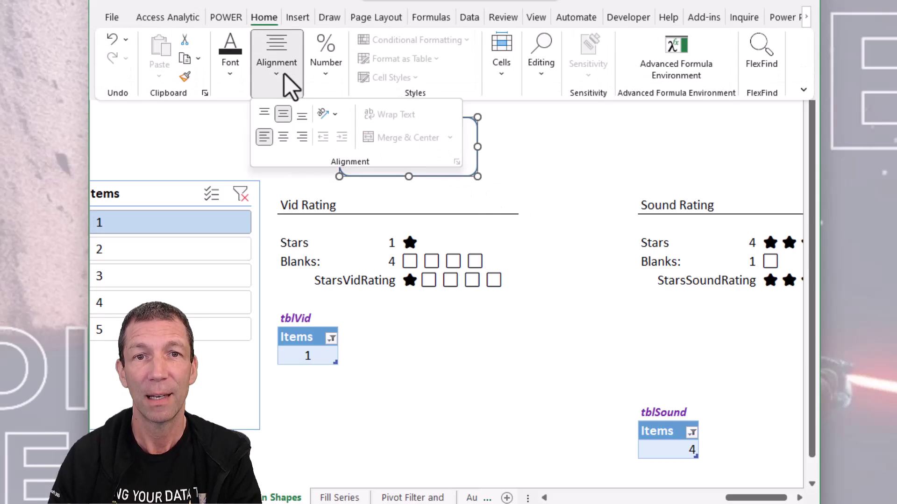
left_click(284, 136)
left_click(562, 162)
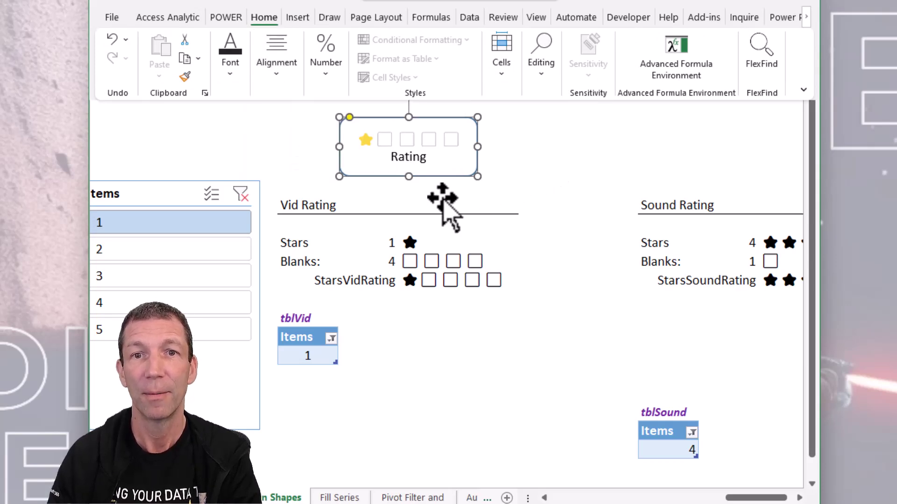
Cycle the Items slicer through ratings 2, 3, 4 and 3, ending on rating 2
left_click(528, 149)
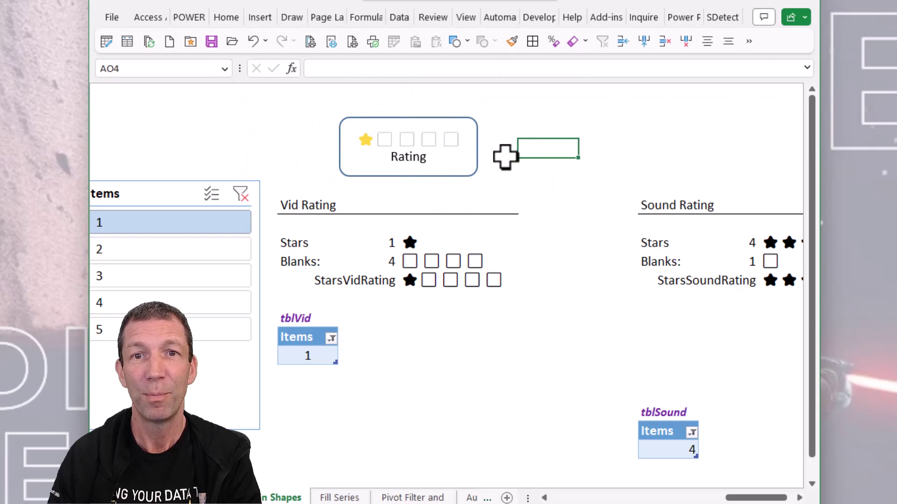
left_click(206, 249)
left_click(194, 276)
left_click(194, 303)
left_click(212, 276)
left_click(212, 249)
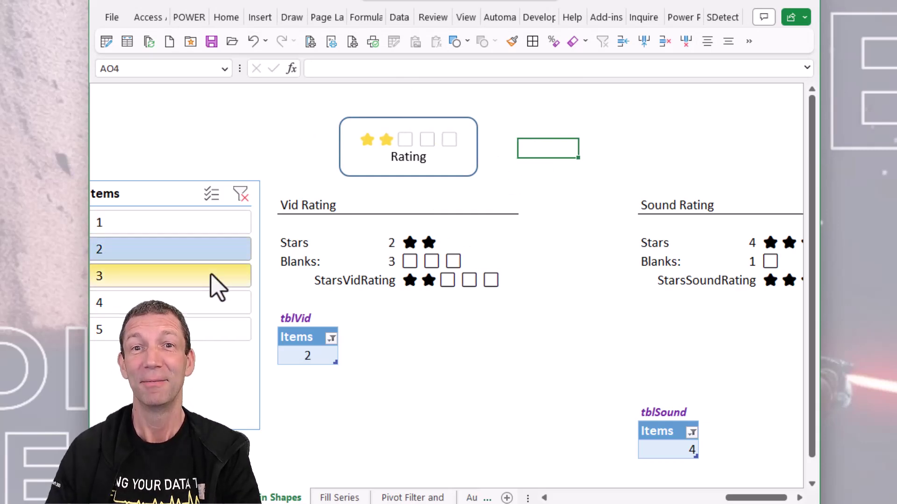
Move the Items slicer beside the Rating shape and give it 5 columns of 1 cm buttons
left_click_drag(184, 193, 250, 126)
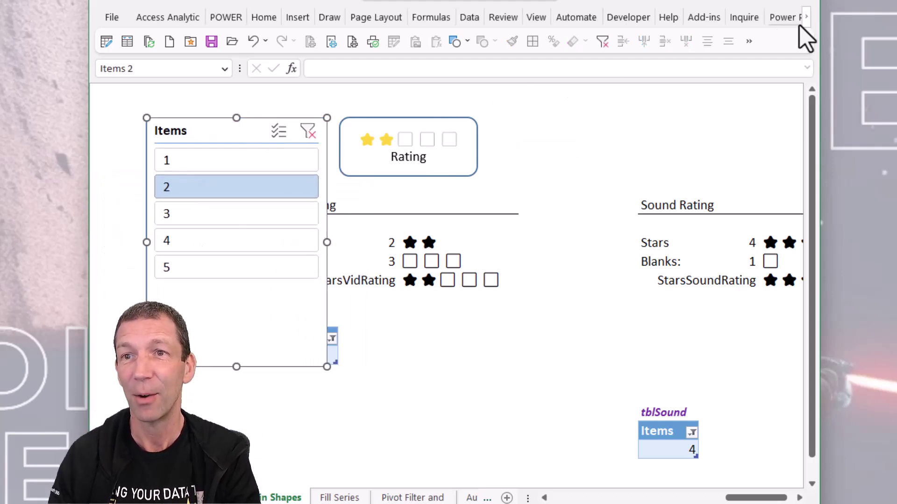
left_click(805, 24)
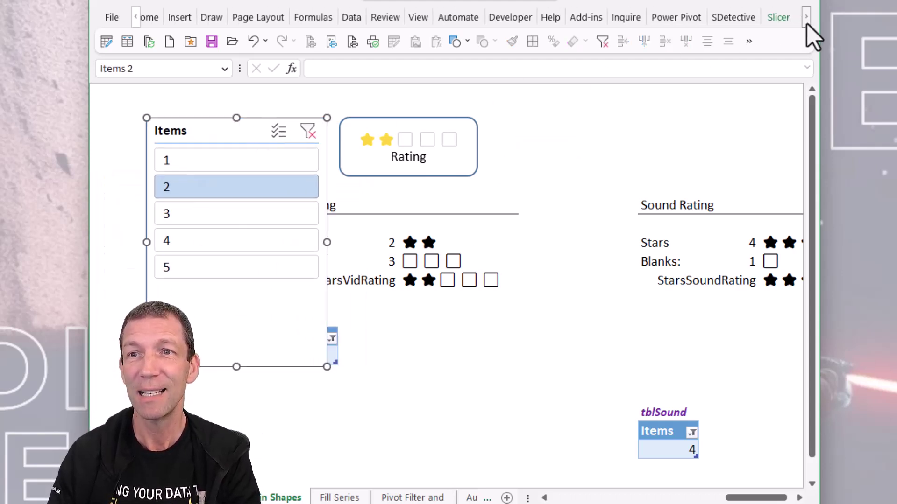
left_click(806, 24)
left_click(728, 20)
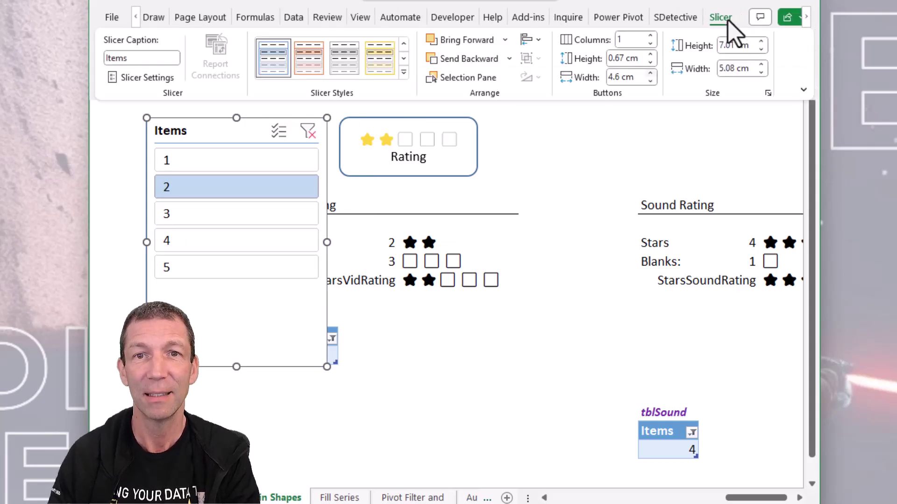
left_click(651, 36)
left_click(650, 36)
left_click(650, 36)
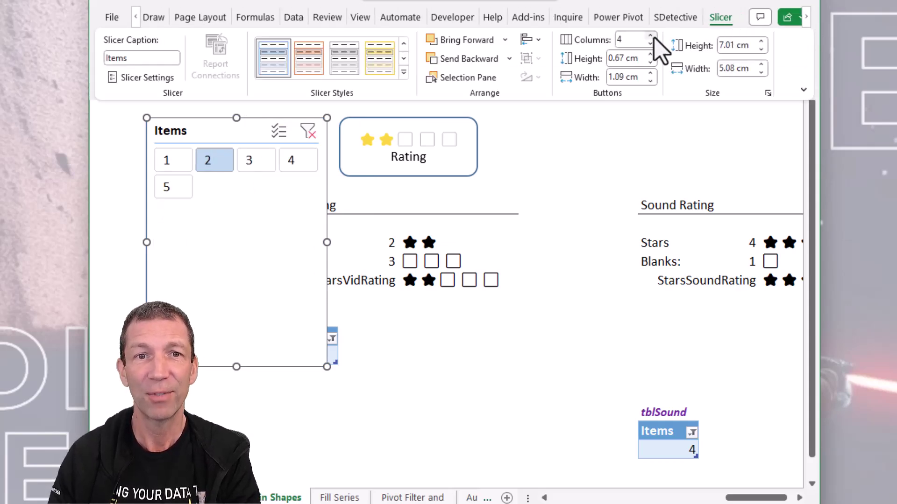
left_click(650, 36)
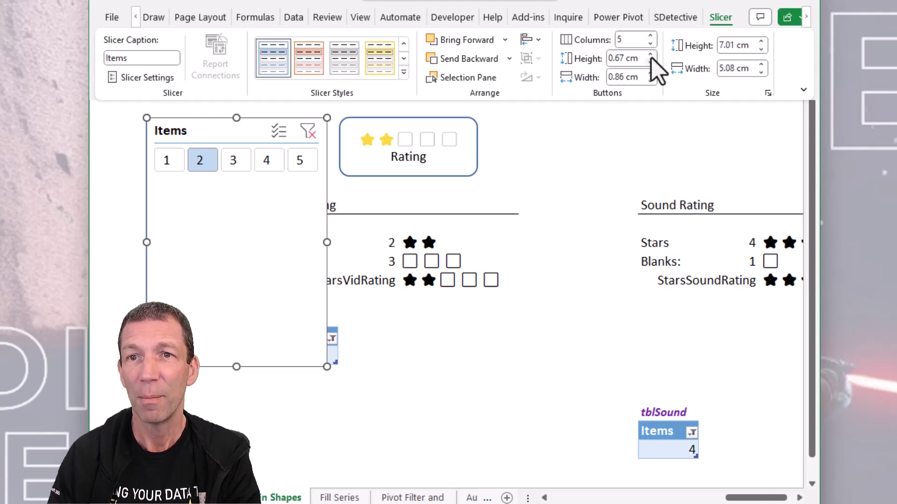
left_click(650, 55)
left_click(650, 56)
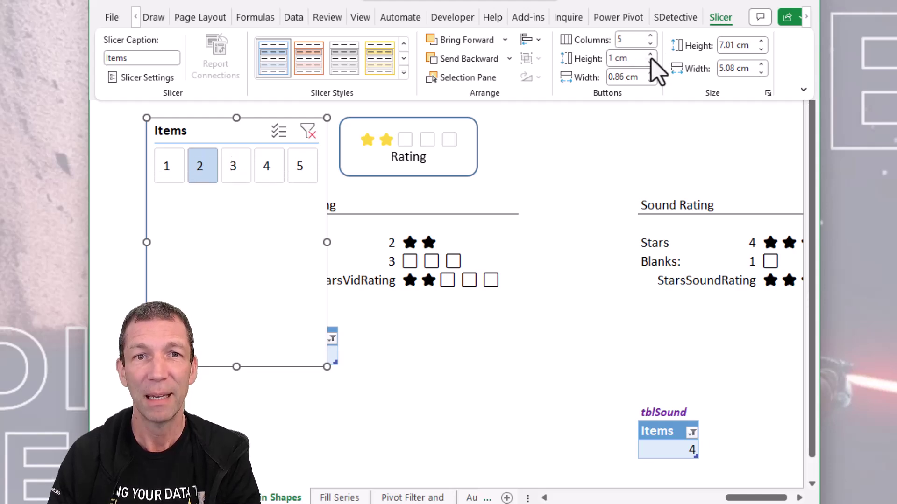
Uncheck Display header in Slicer Settings and shrink the slicer to one row of buttons
right_click(252, 127)
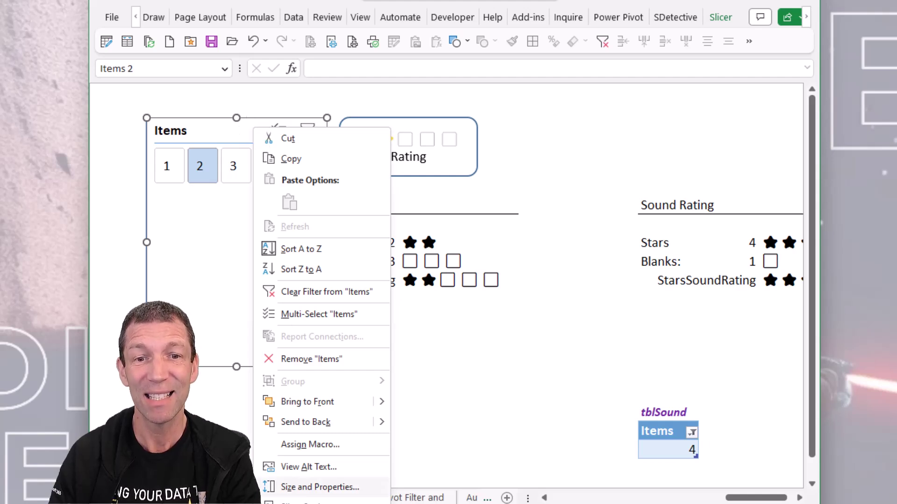
left_click(304, 502)
left_click_drag(308, 472, 453, 140)
left_click(294, 207)
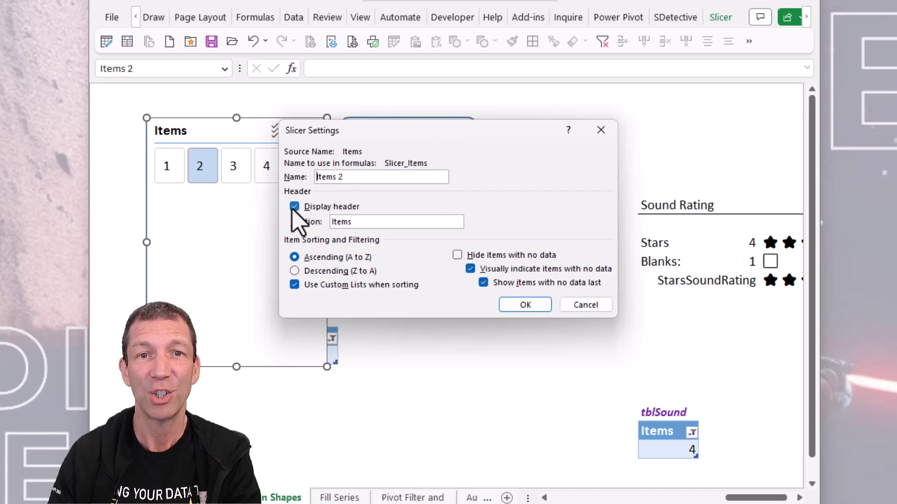
left_click(525, 304)
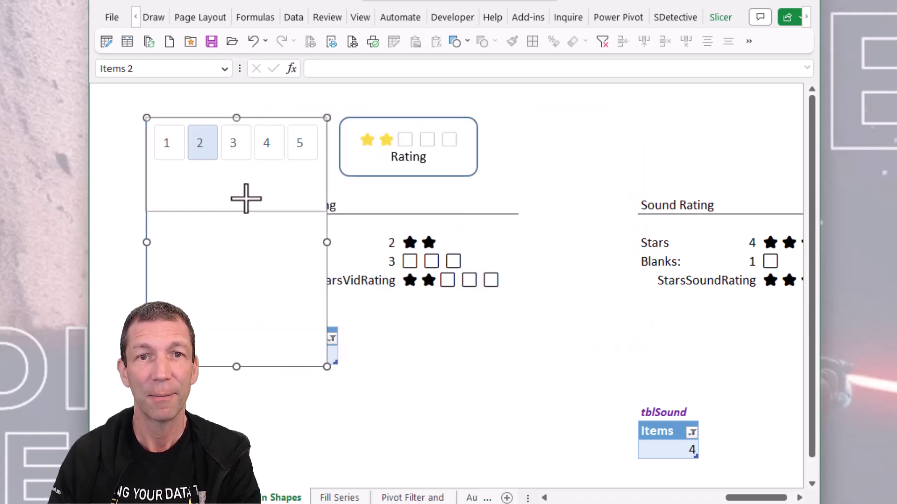
left_click_drag(246, 197, 248, 176)
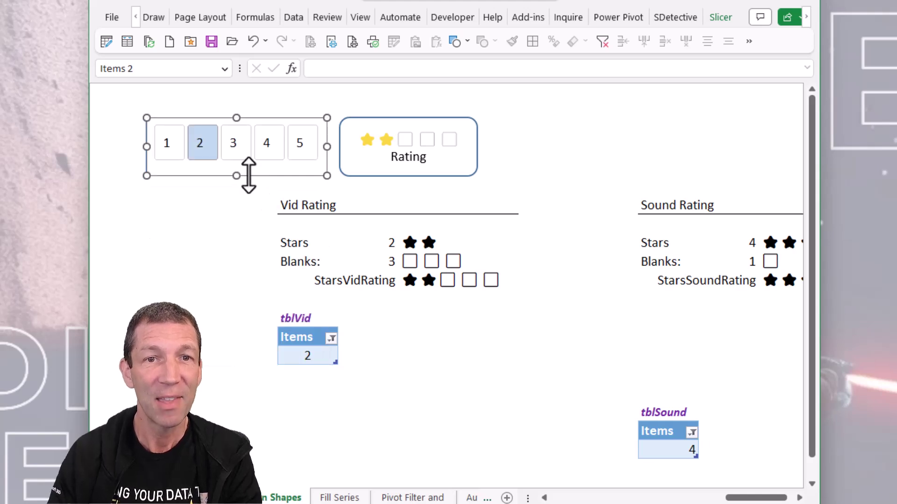
Duplicate a grey Light slicer style as NoBorder4 with the whole-slicer border set to None
left_click(201, 260)
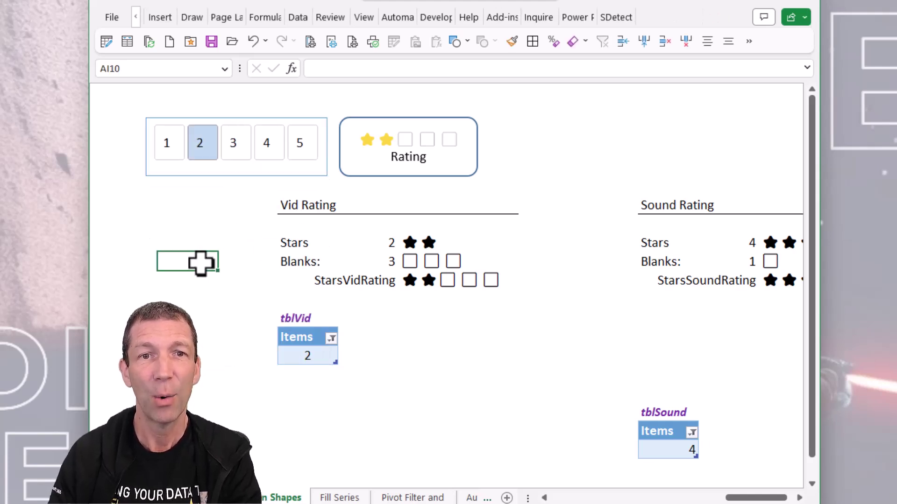
left_click(241, 177)
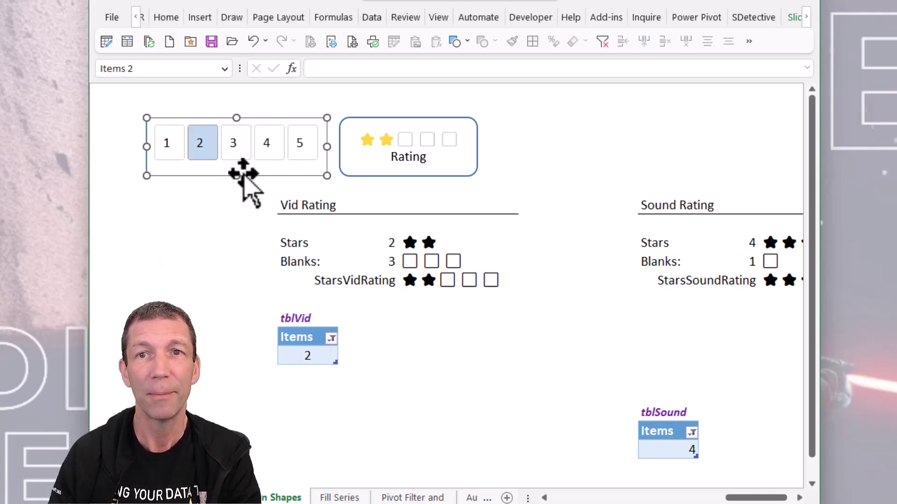
left_click(789, 18)
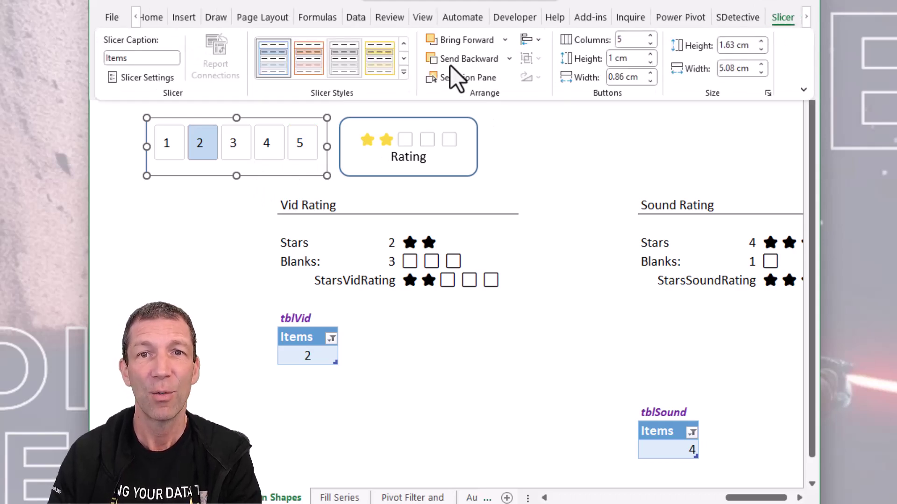
left_click(404, 71)
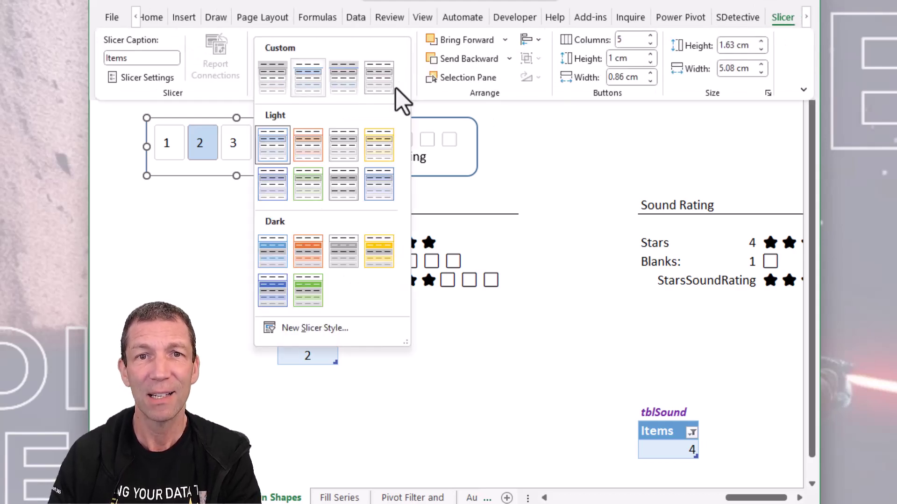
right_click(343, 187)
left_click(374, 215)
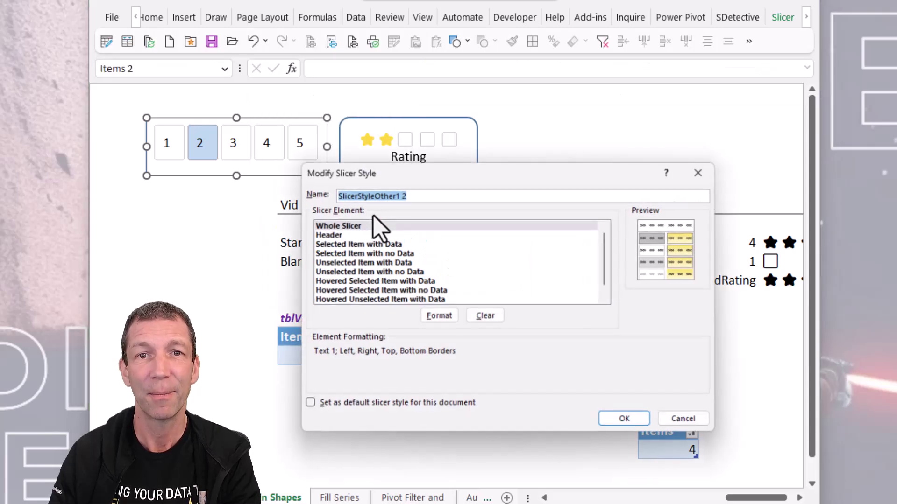
type("NoBorder4")
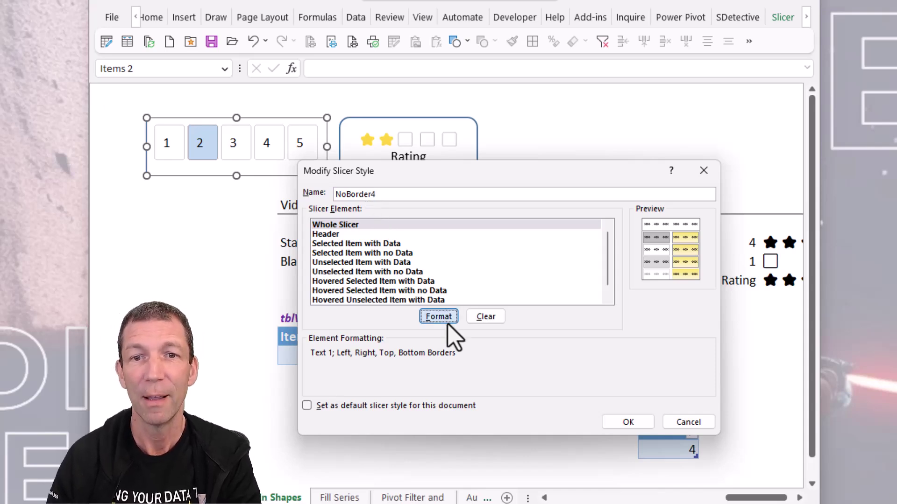
left_click(446, 318)
left_click(386, 140)
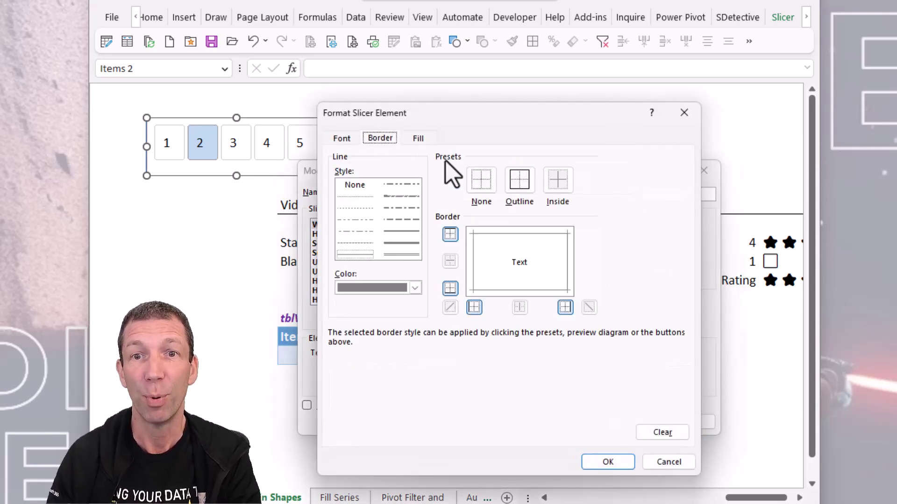
left_click(482, 182)
left_click(602, 460)
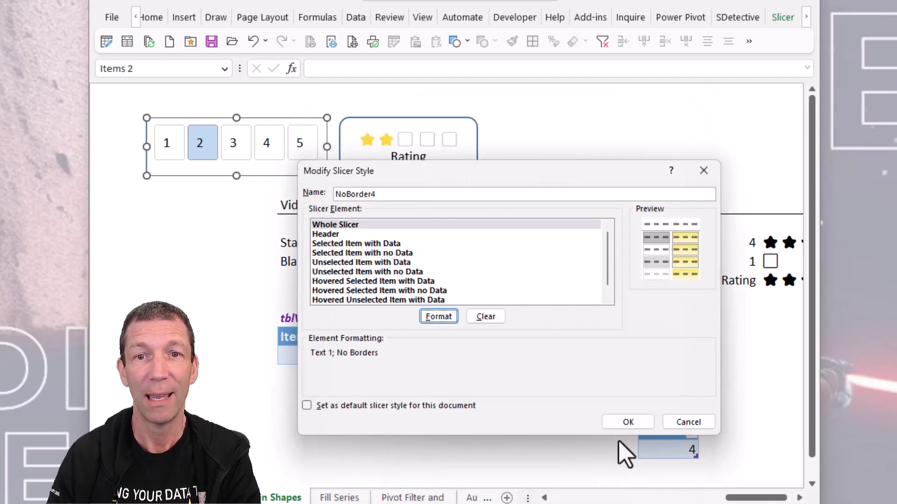
left_click(631, 416)
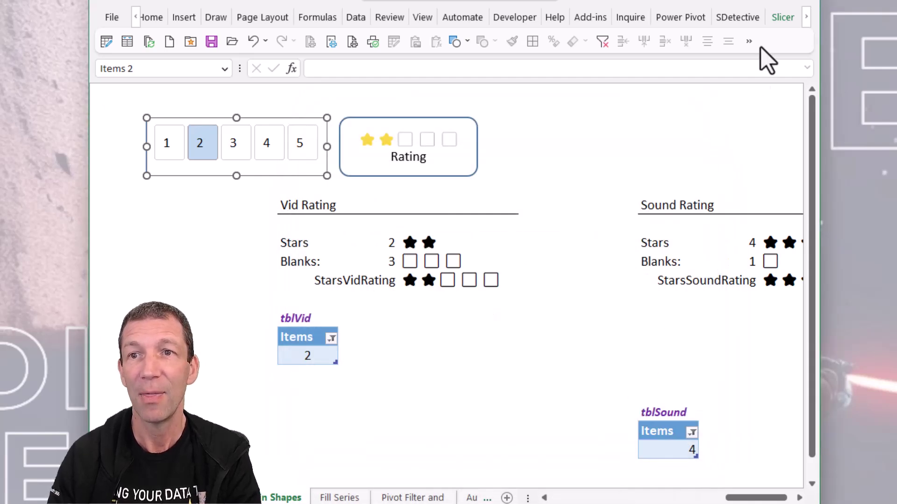
Apply the NoBorder4 custom style to the Items slicer
left_click(772, 18)
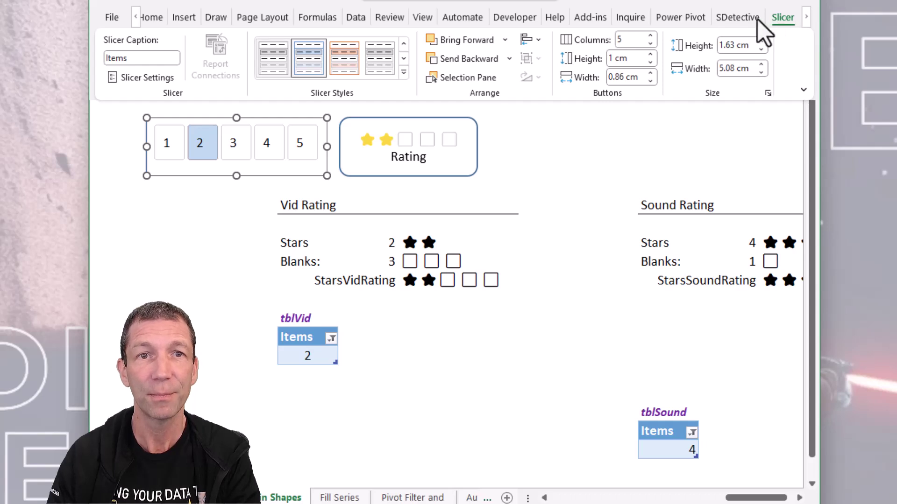
left_click(404, 71)
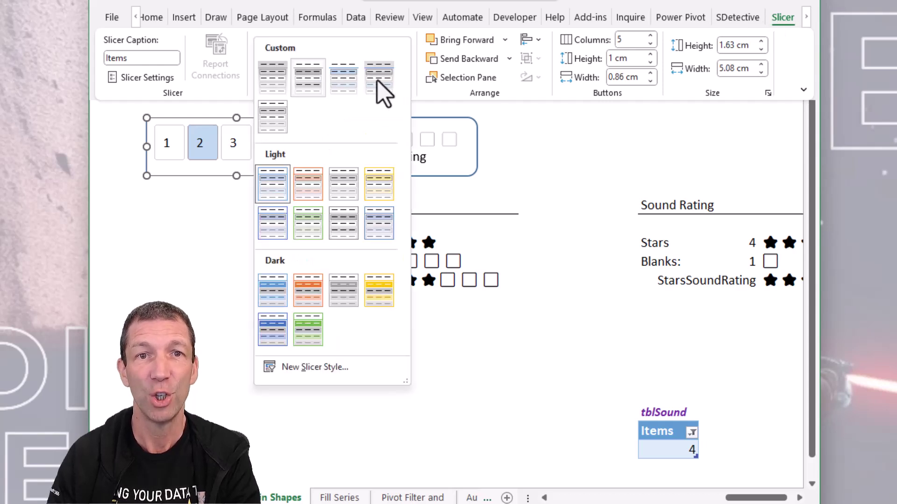
left_click(275, 92)
Shorten the rating slicer, place it above the Rating shape, and widen the shape slightly
left_click(136, 265)
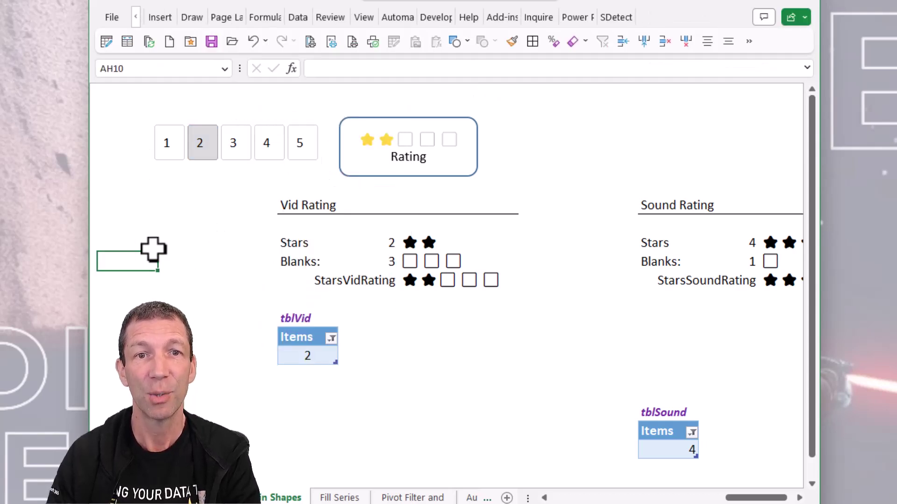
left_click(241, 175)
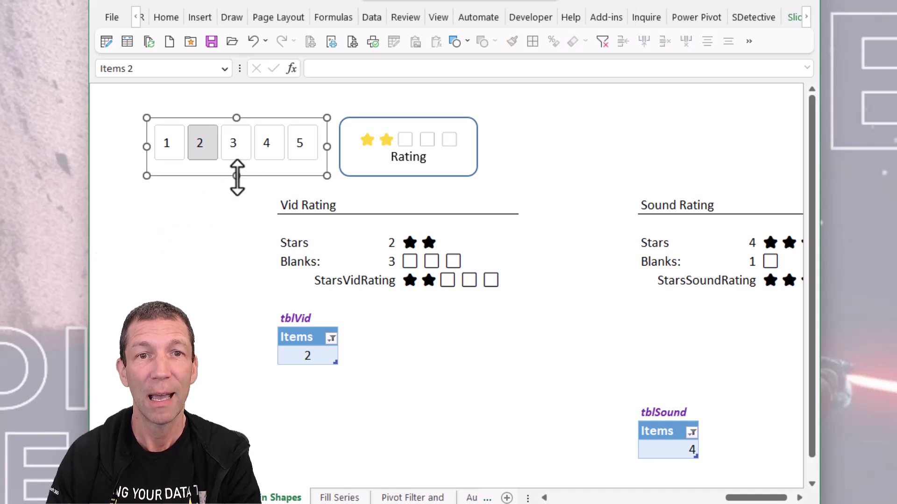
left_click_drag(237, 176, 452, 134)
left_click(219, 189)
left_click_drag(398, 181, 425, 196)
left_click_drag(367, 164, 365, 164)
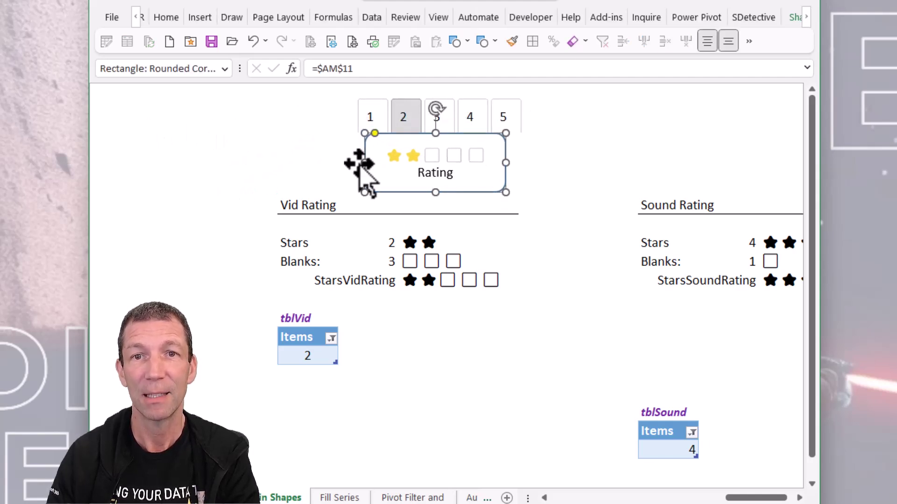
Set Sound Rating to 2 stars and Video Rating to 4 stars
left_click(348, 390)
left_click(346, 446)
key("Left")
key("Home")
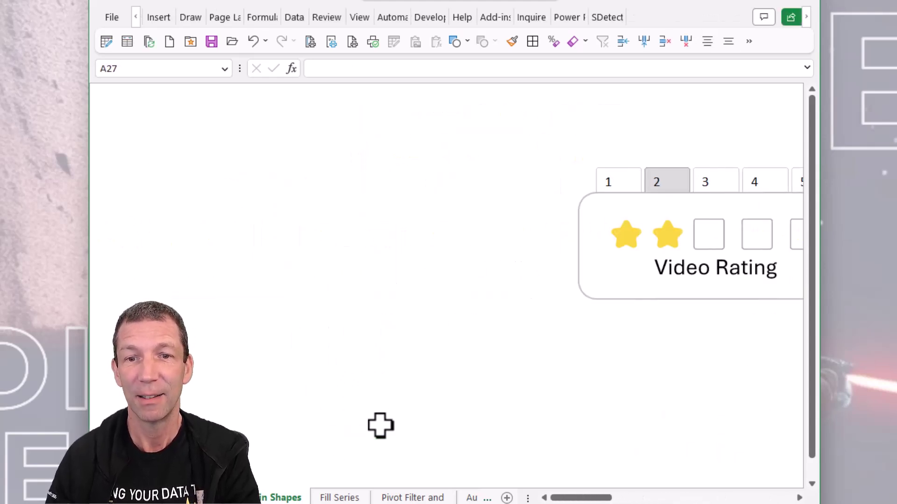
left_click_drag(559, 498, 592, 498)
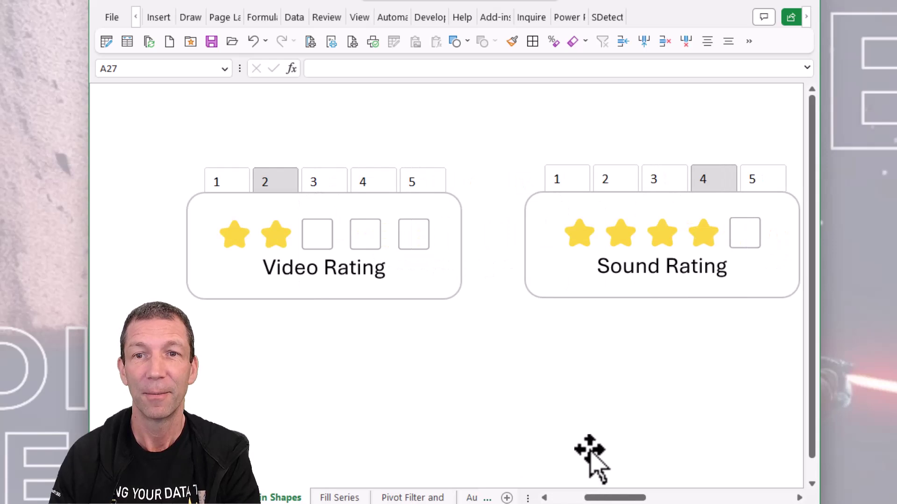
left_click(573, 183)
left_click(630, 183)
left_click(372, 183)
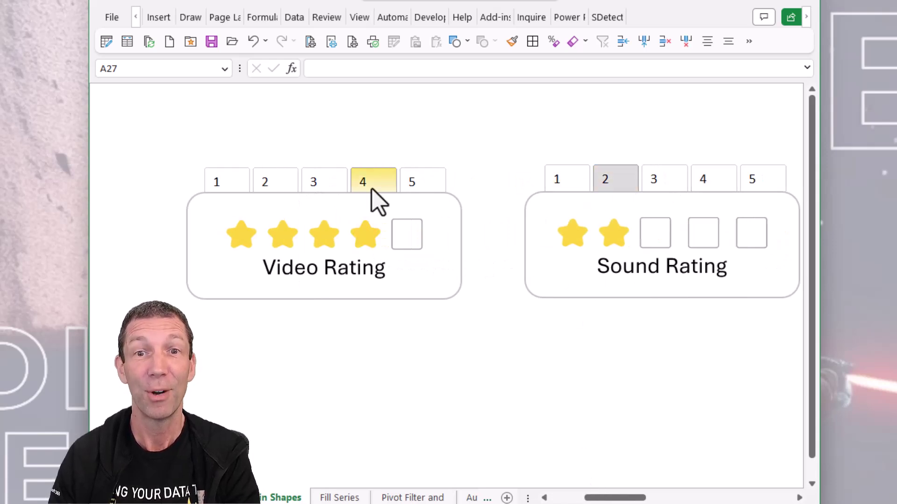
On Fill Series, extend B3's 13/05/2023 down column B daily until 13/05/2028
left_click(339, 498)
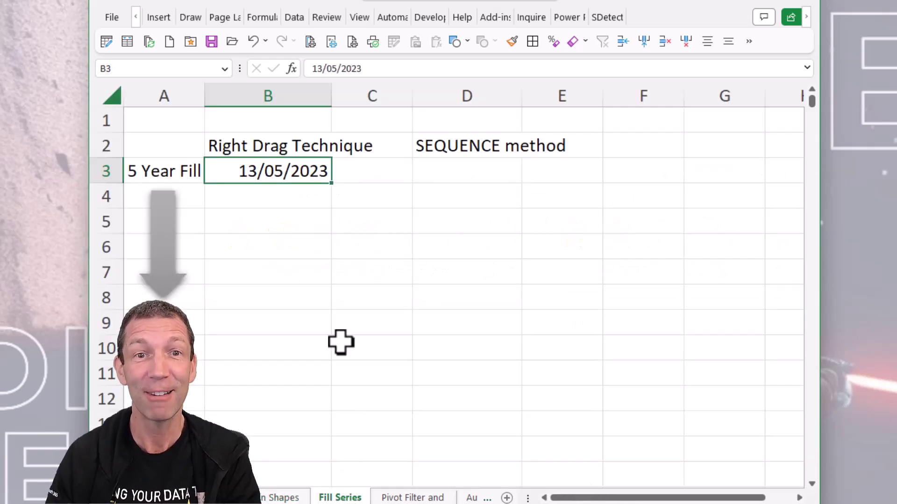
left_click(340, 243)
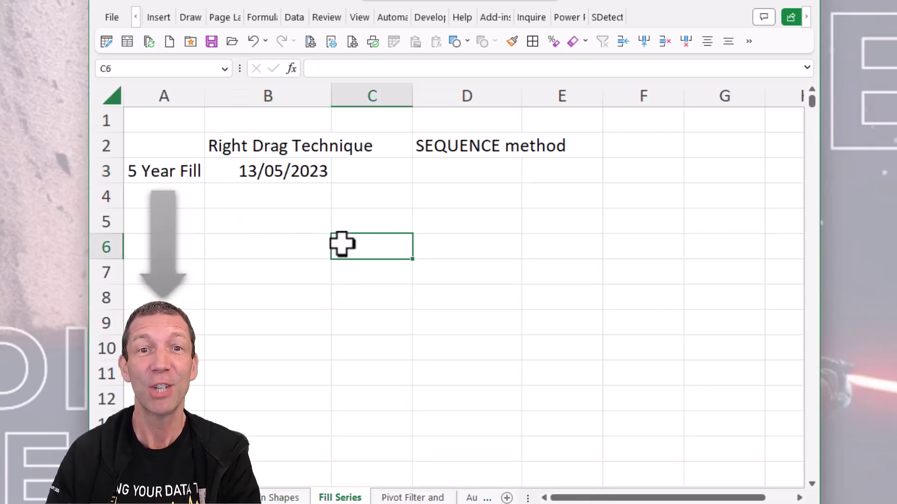
left_click(273, 169)
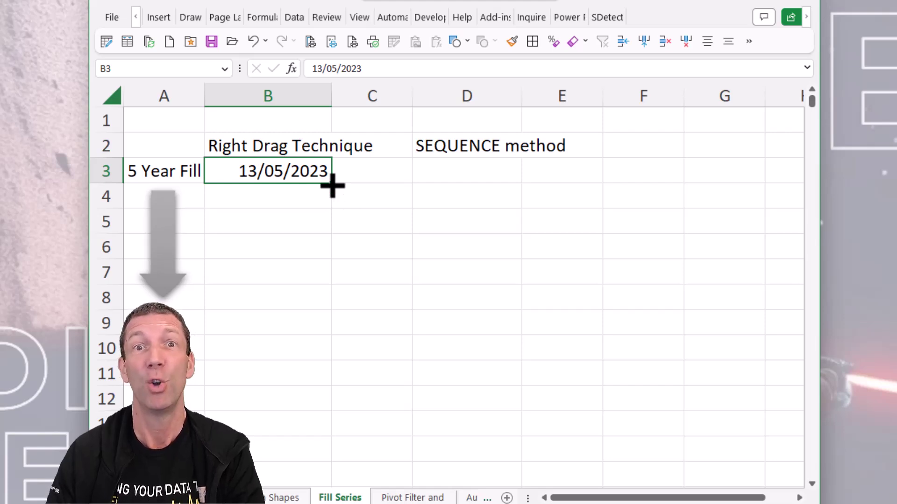
mouse_move(332, 185)
left_mouse_down()
mouse_move(332, 226)
mouse_move(330, 187)
left_mouse_up()
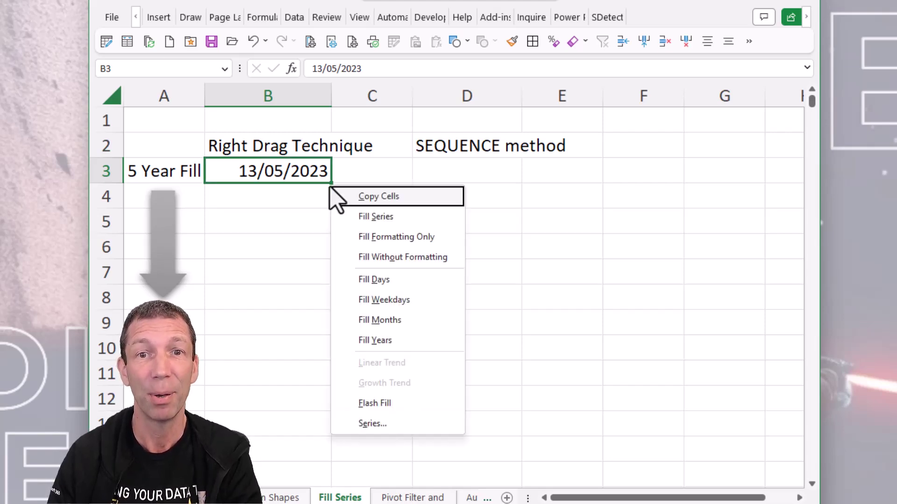
left_click(373, 424)
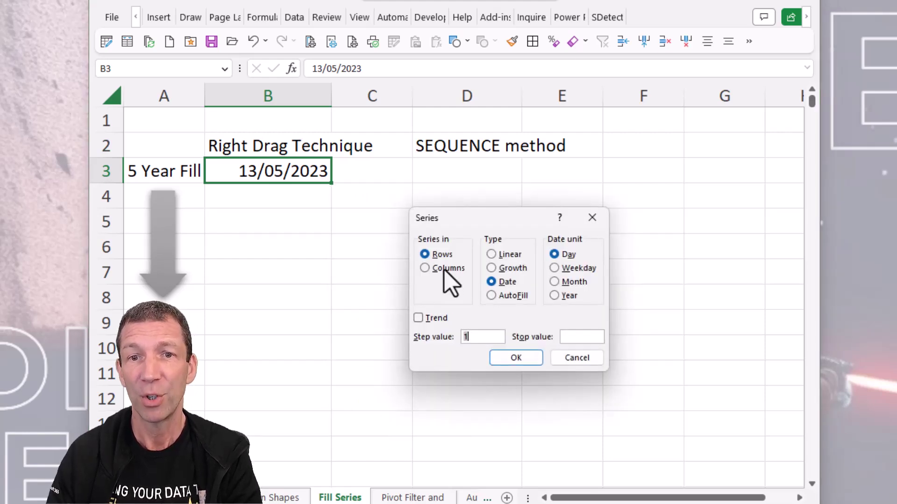
left_click(444, 269)
left_click(568, 338)
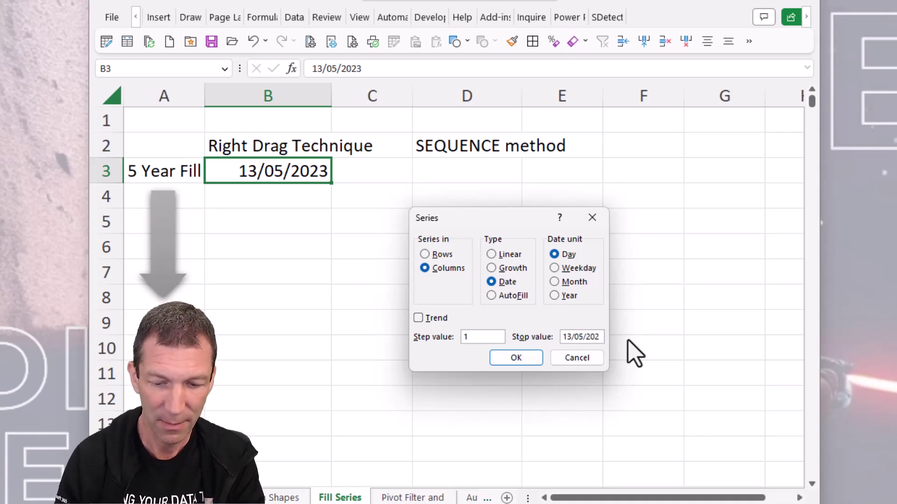
left_click(530, 361)
left_click(290, 345)
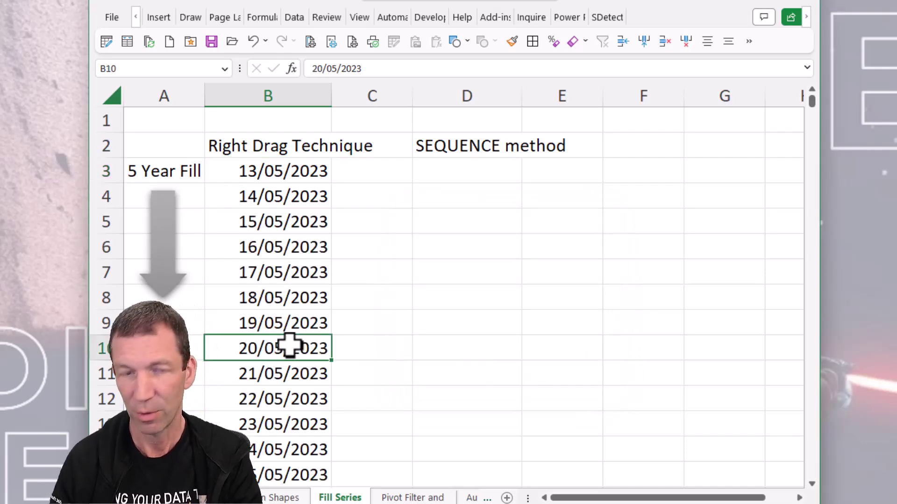
key("ctrl+Down")
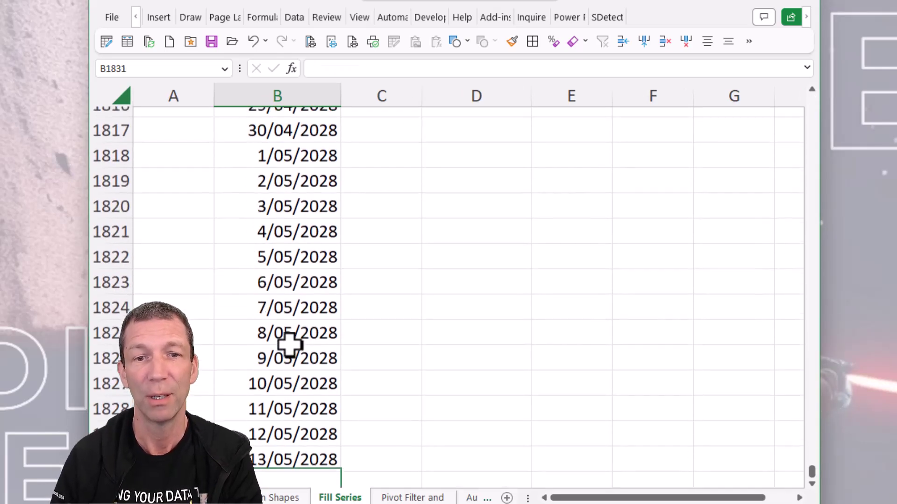
key("ctrl+Up")
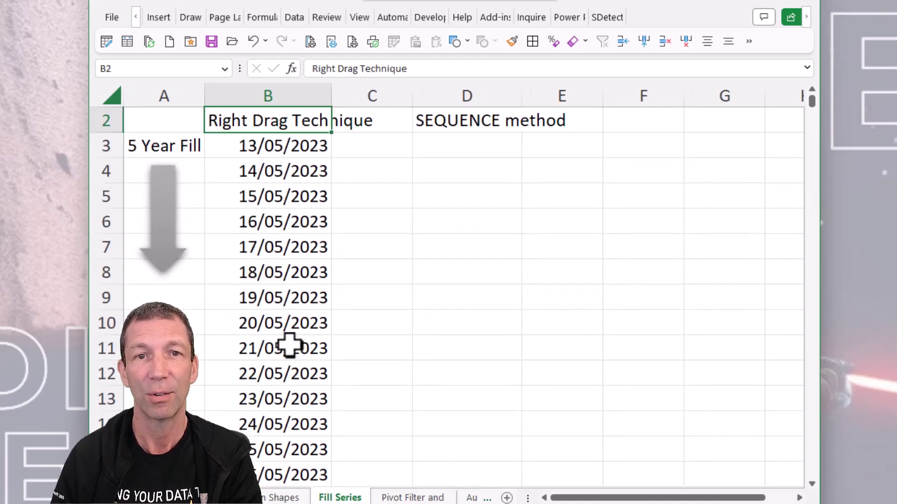
Enter =SEQUENCE(365*5,1,TODAY()) in D3 to spill five years of dates
key("Down")
key("Right")
key("Right")
type("=se")
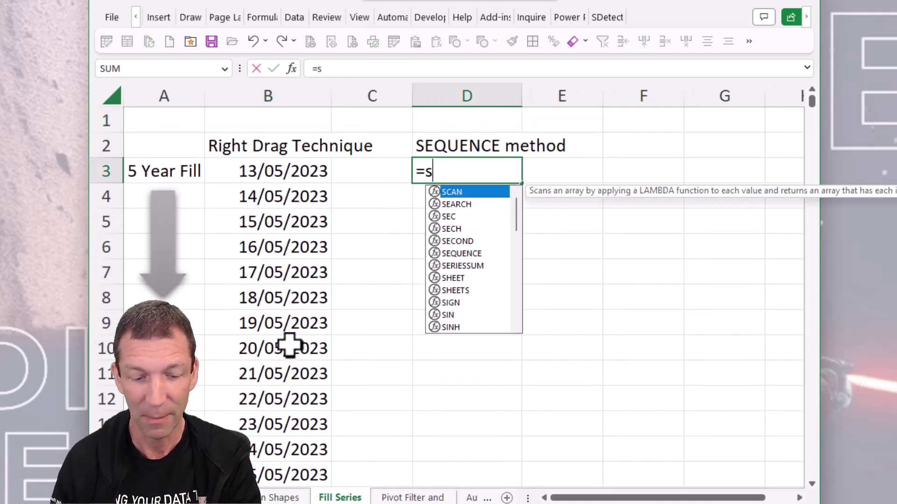
key("Down")
key("Down")
key("Down")
key("Down")
key("Tab")
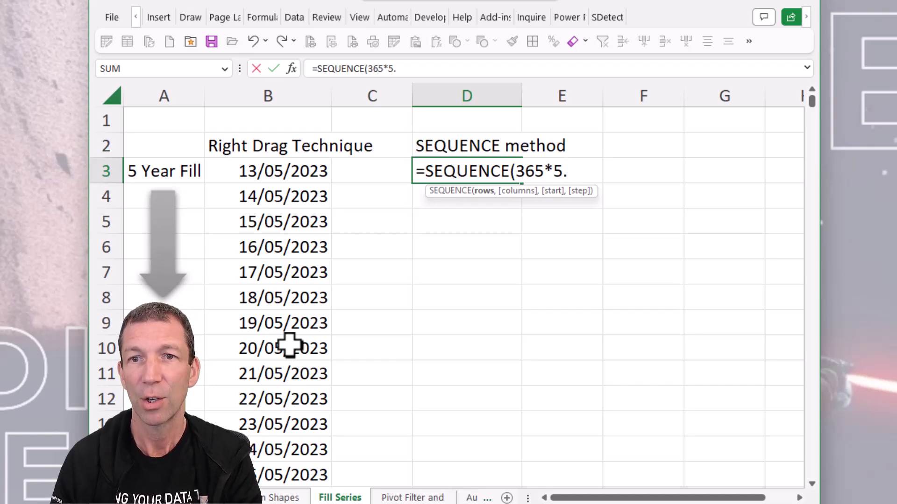
type(",")
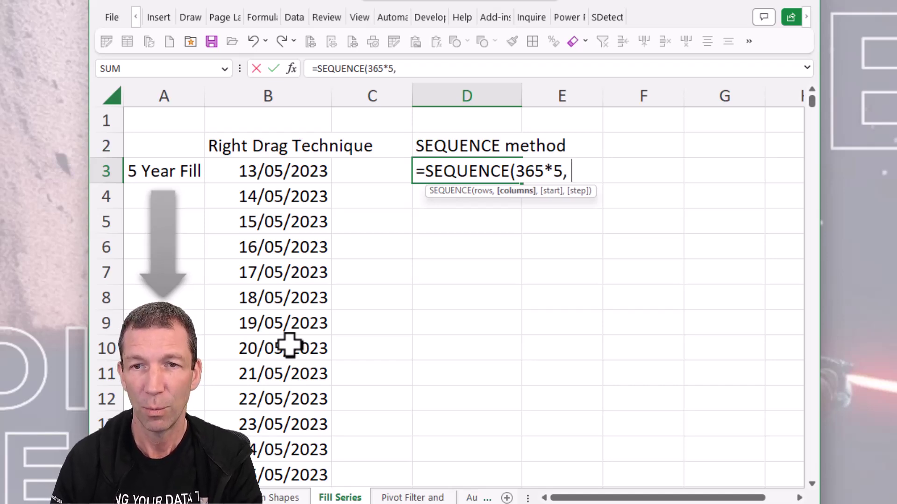
type(" 1,")
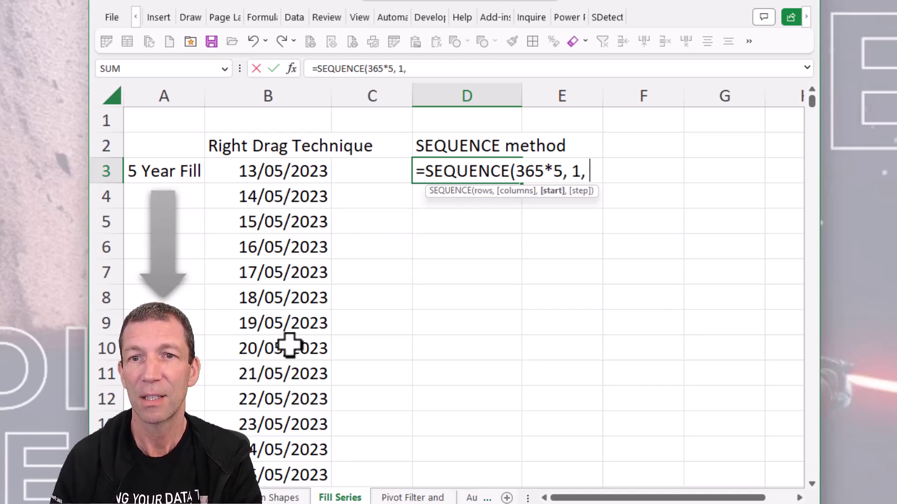
type(" tda")
key("BackSpace")
key("BackSpace")
type("od")
key("Tab")
type(") )")
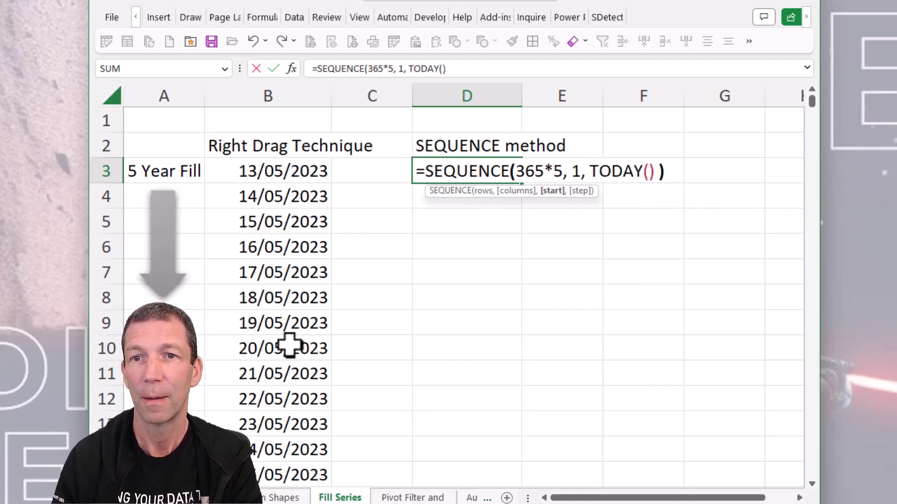
key("Return")
key("Up")
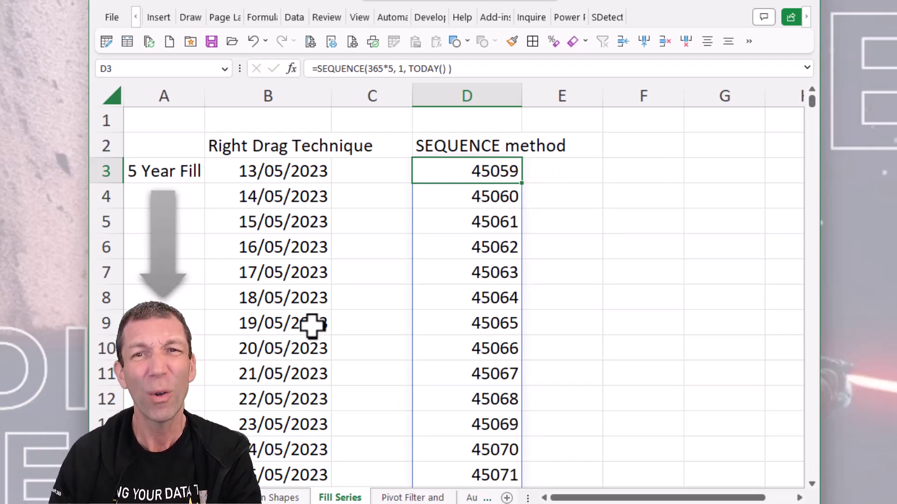
Wrap the D3 formula in TEXT with the "dd mmm yy " format
double_click(486, 176)
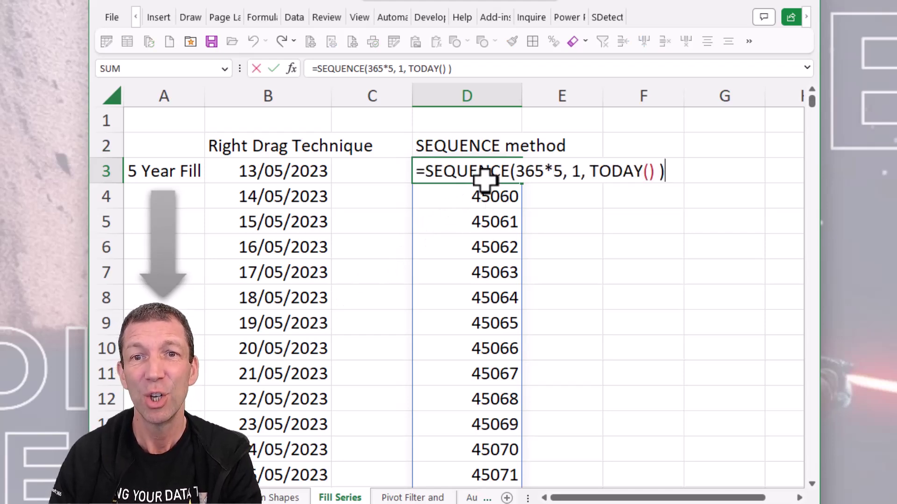
left_click(418, 174)
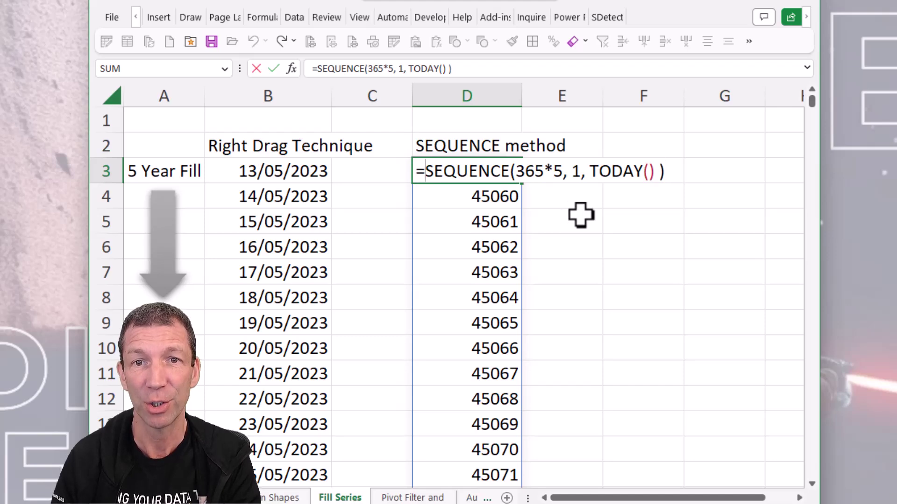
type("te")
key("Tab")
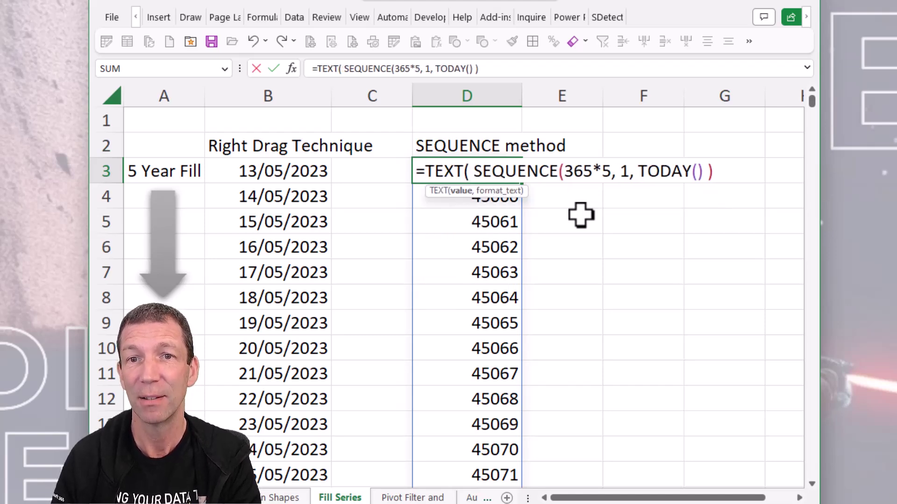
key("Right")
key("Right")
key("Right")
key("Right")
key("Right")
key("Right")
key("Right")
key("Right")
key("Right")
key("Right")
key("Right")
key("Right")
key("Right")
key("Right")
key("Right")
key("Right")
key("Right")
key("Right")
key("Right")
key("Right")
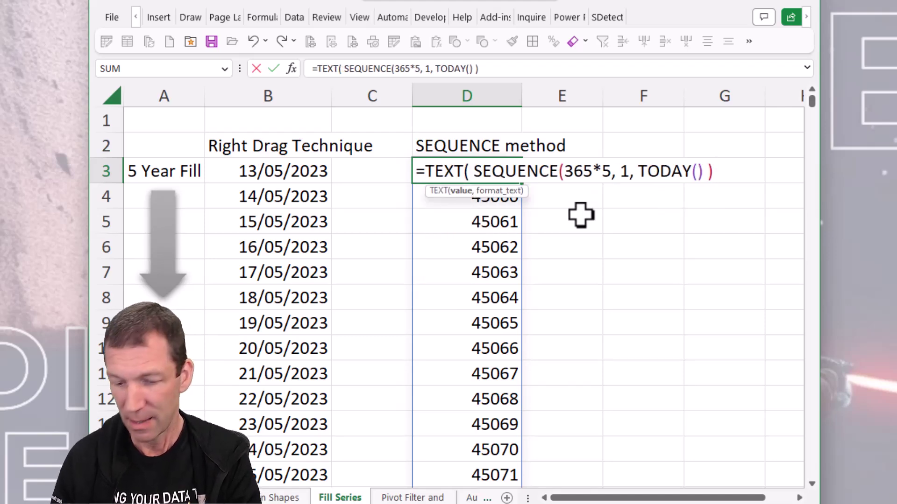
type(",")
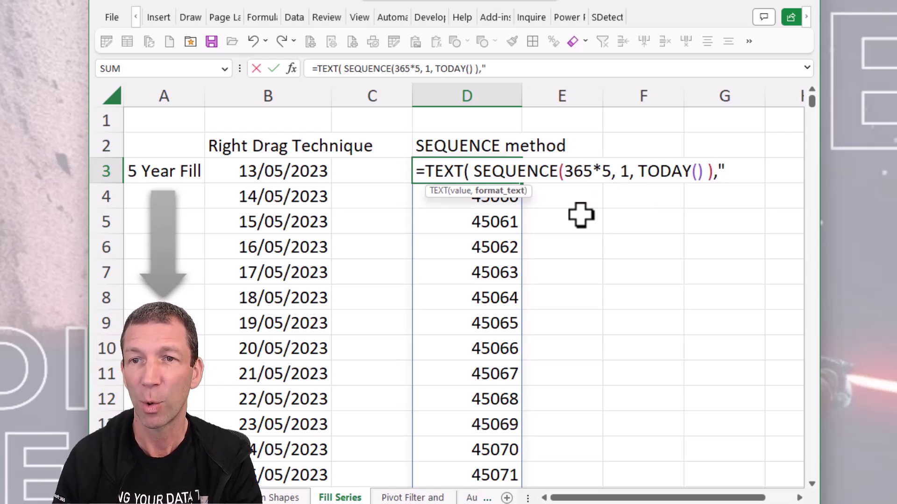
type("\"dd mmm yy")
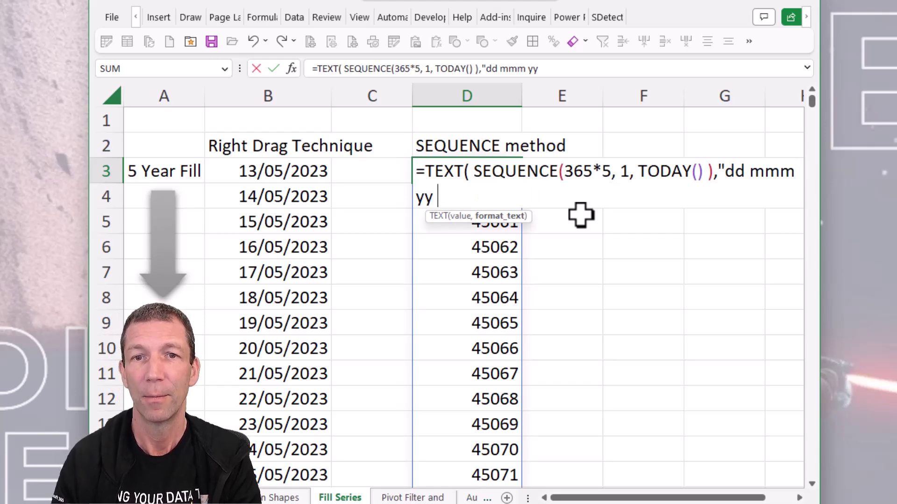
type(" \" )")
key("Return")
key("Up")
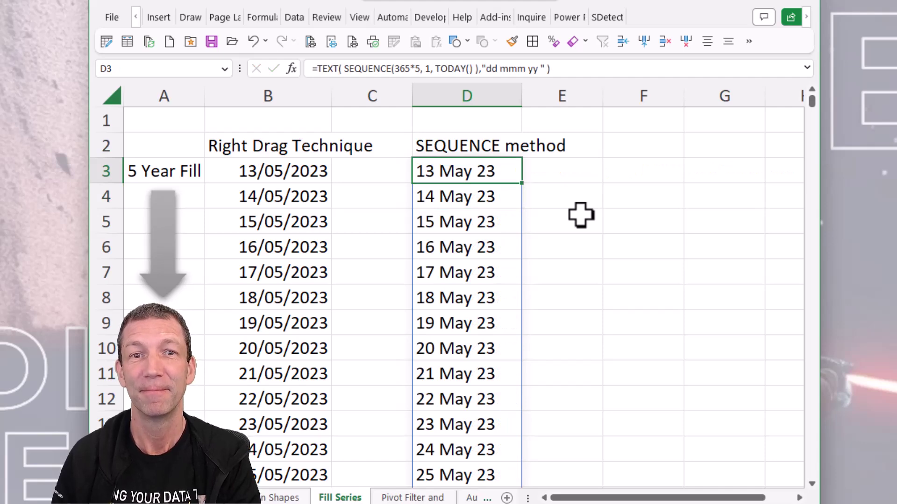
Go to the pivot table sheet and select empty cells beside the product table
left_click(413, 497)
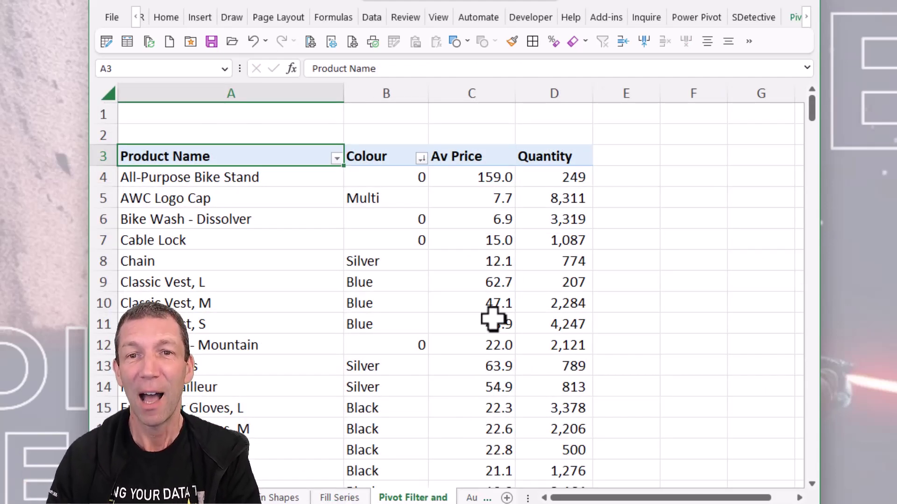
left_click(553, 158)
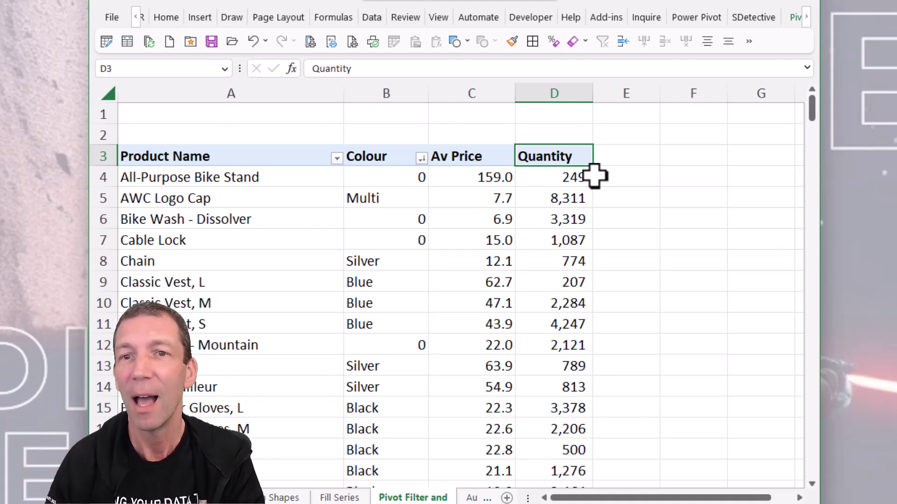
left_click(617, 161)
left_click(612, 261)
left_click(625, 236)
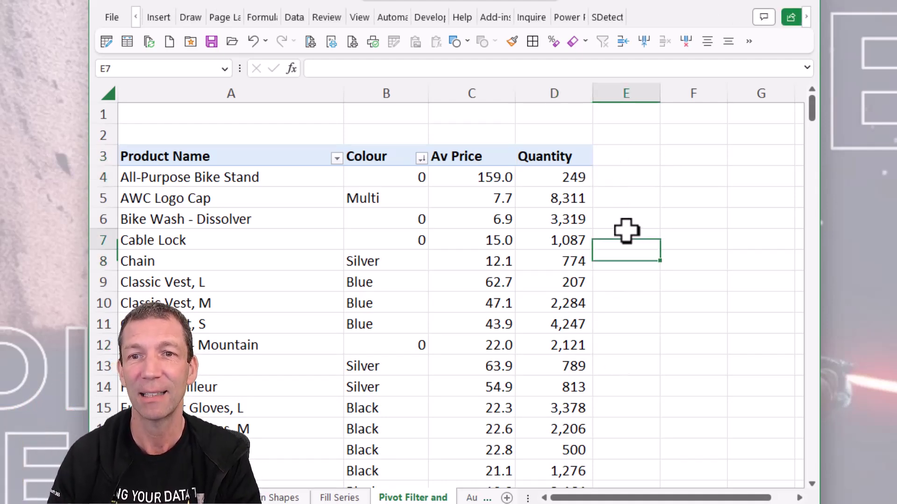
left_click(295, 21)
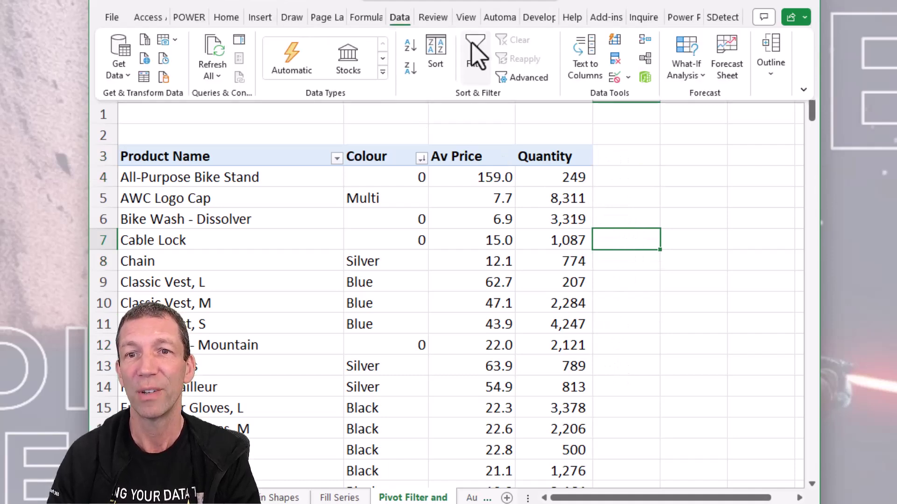
left_click(680, 244)
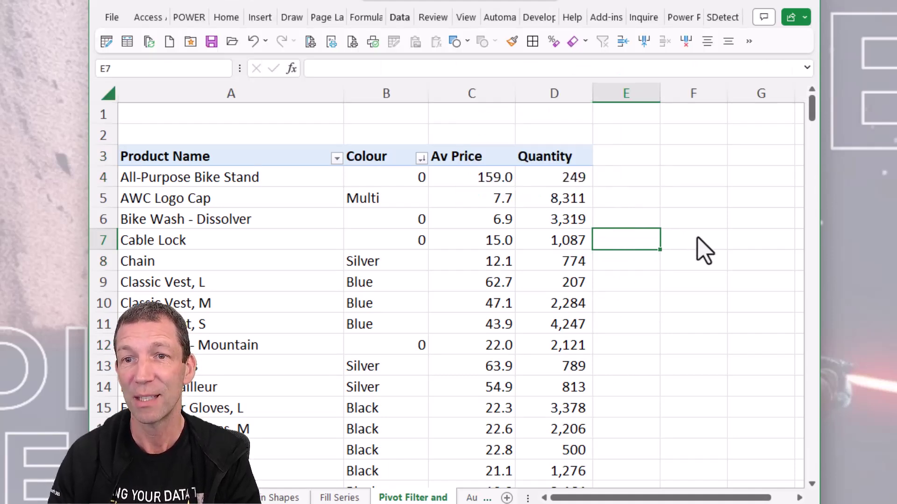
left_click(630, 177)
left_click(615, 242)
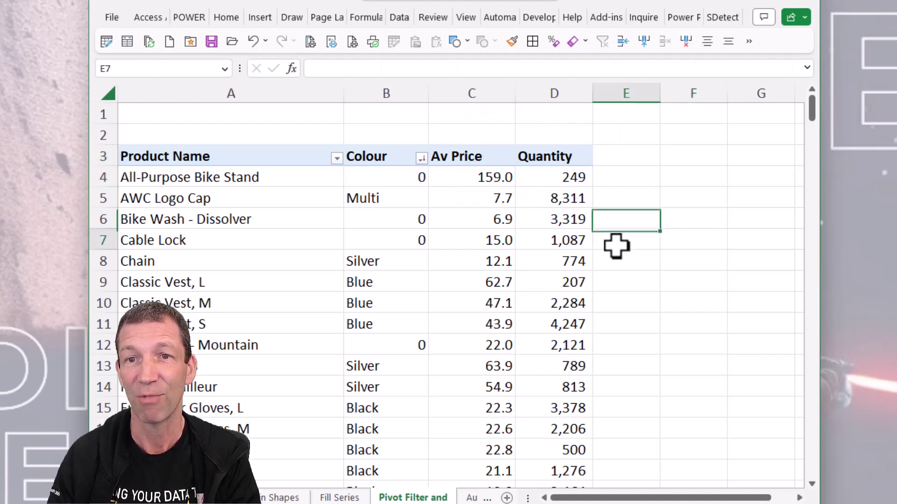
Turn on header filters and filter Quantity to values less than 250
left_click(407, 19)
left_click(473, 49)
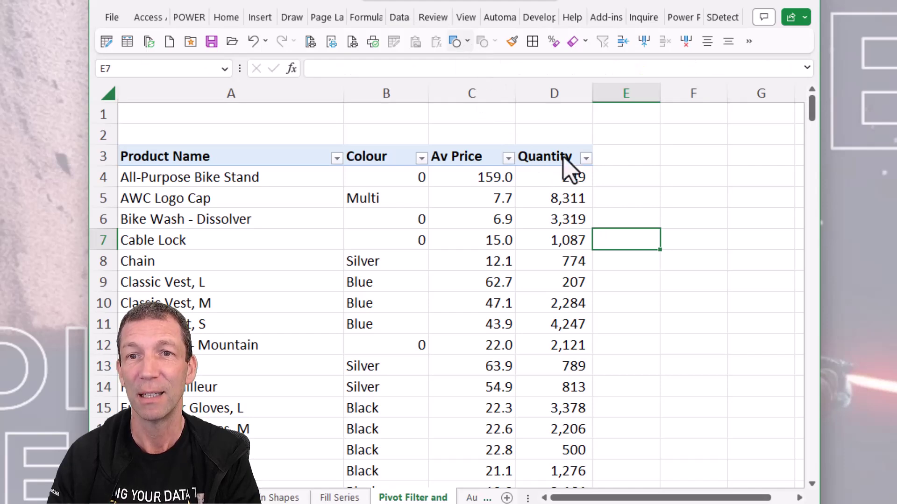
left_click(585, 157)
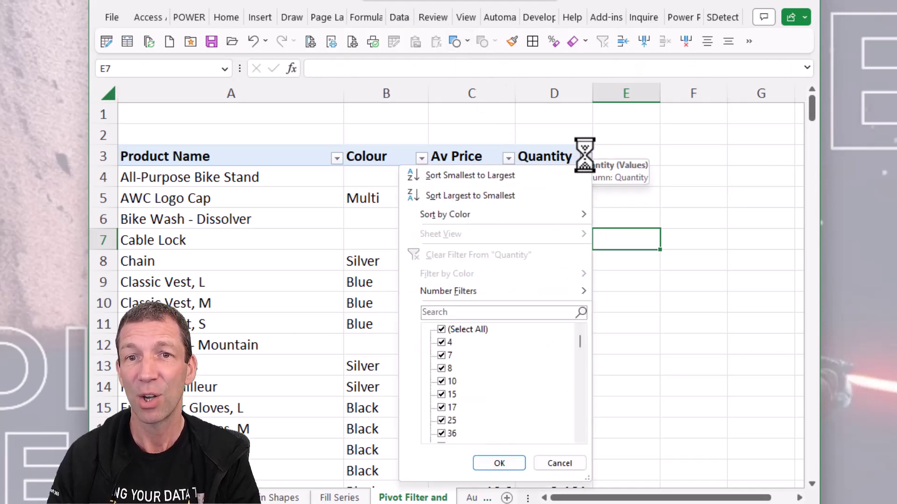
mouse_move(517, 296)
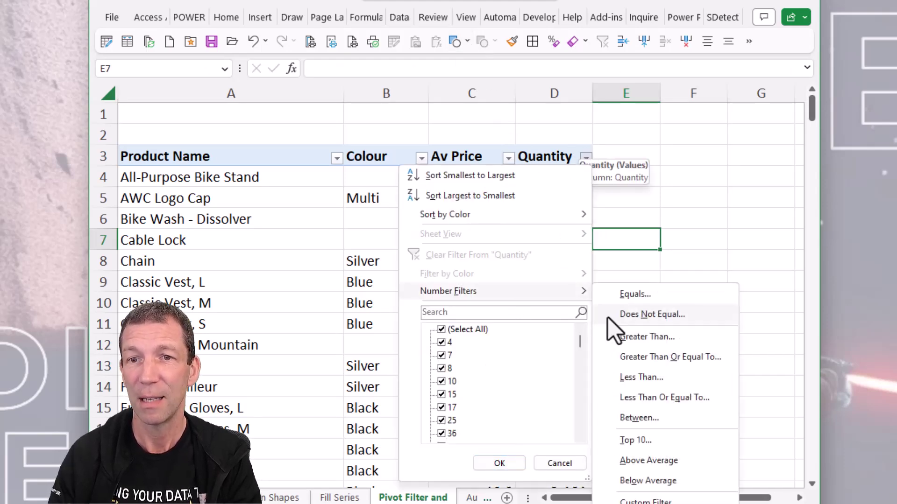
left_click(640, 377)
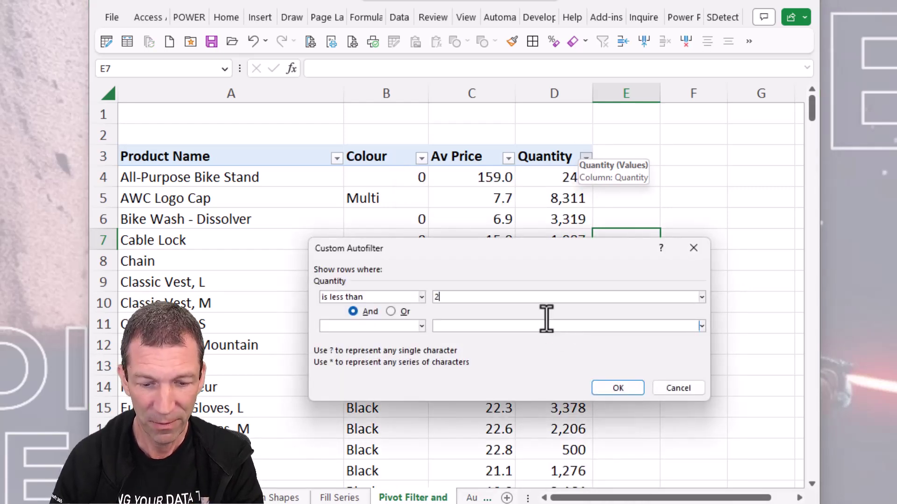
left_click(615, 389)
left_click(609, 323)
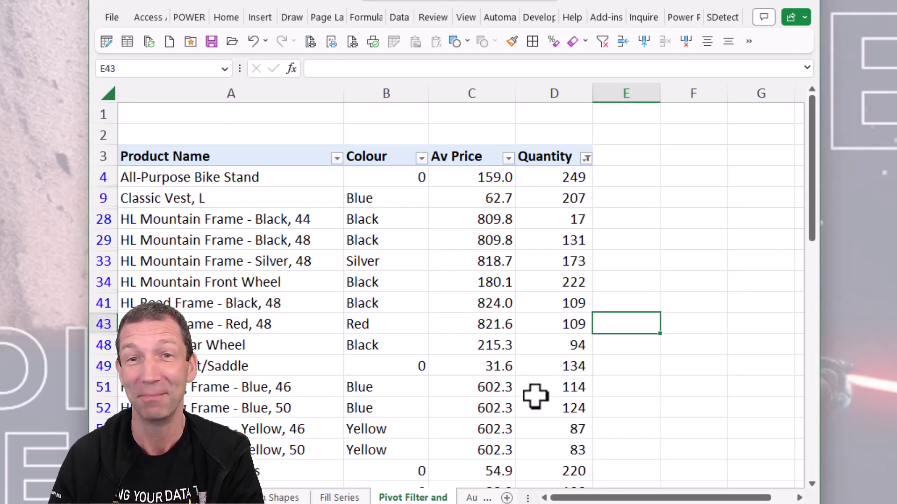
In C5 on Autocorect Magic, type the xxm shortcut to expand an XLOOKUP template
left_click(471, 499)
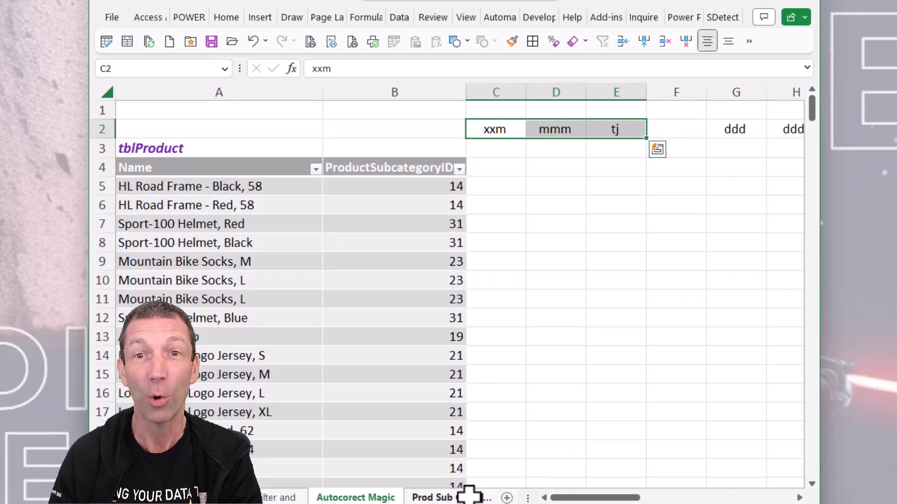
left_click(505, 176)
left_click(501, 190)
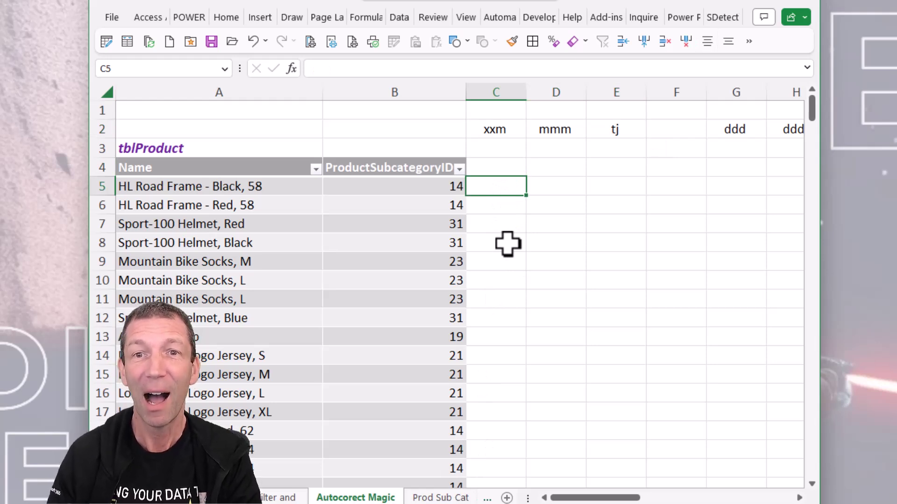
left_click(423, 193)
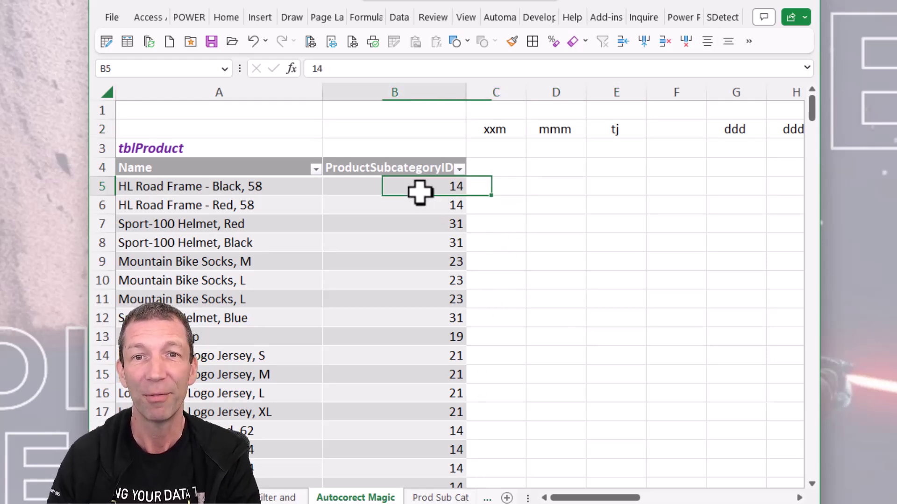
left_click(432, 498)
left_click(329, 498)
left_click(496, 187)
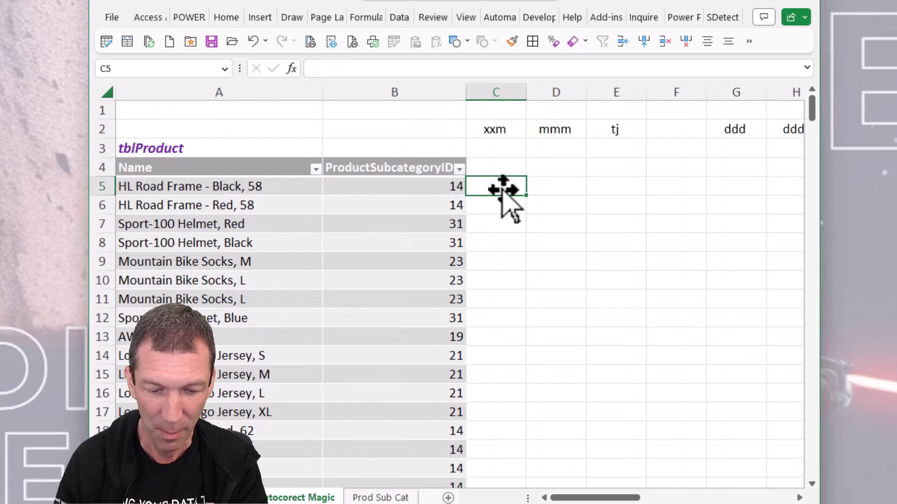
type("xx")
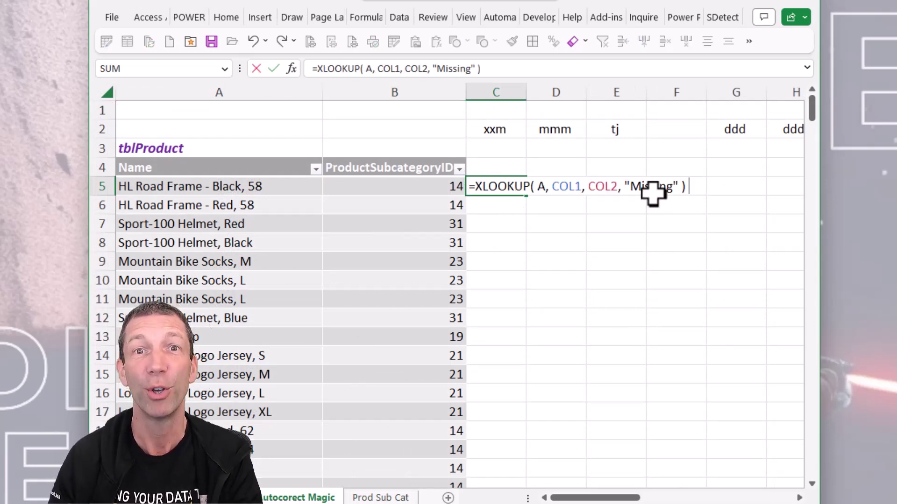
left_click(538, 187)
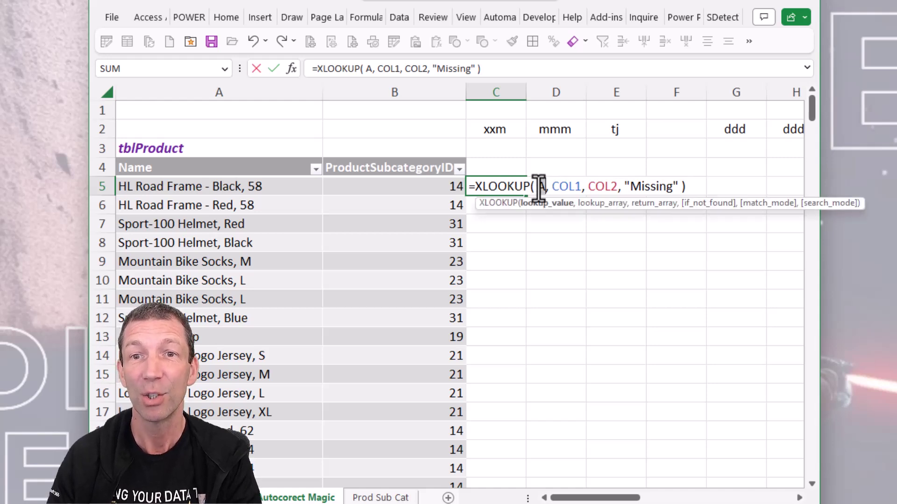
left_click(393, 188)
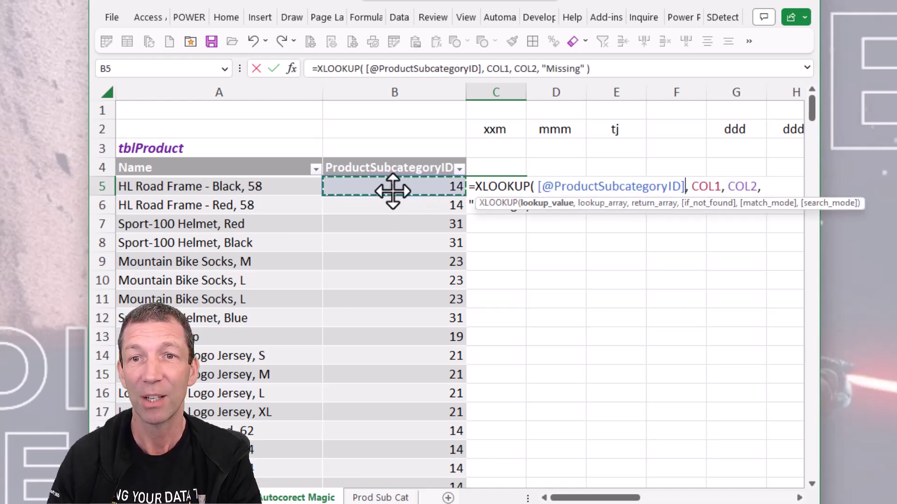
left_click(695, 187)
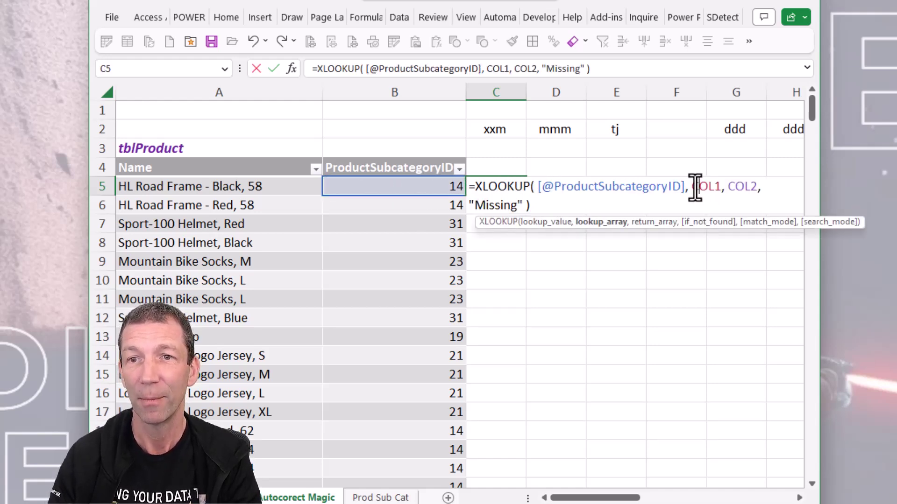
double_click(695, 187)
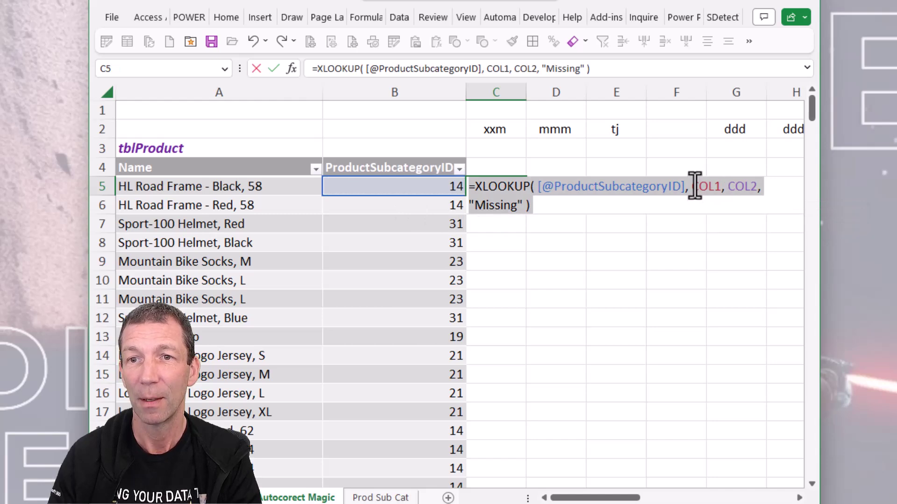
left_click(372, 499)
left_click(194, 318)
key("ctrl+space")
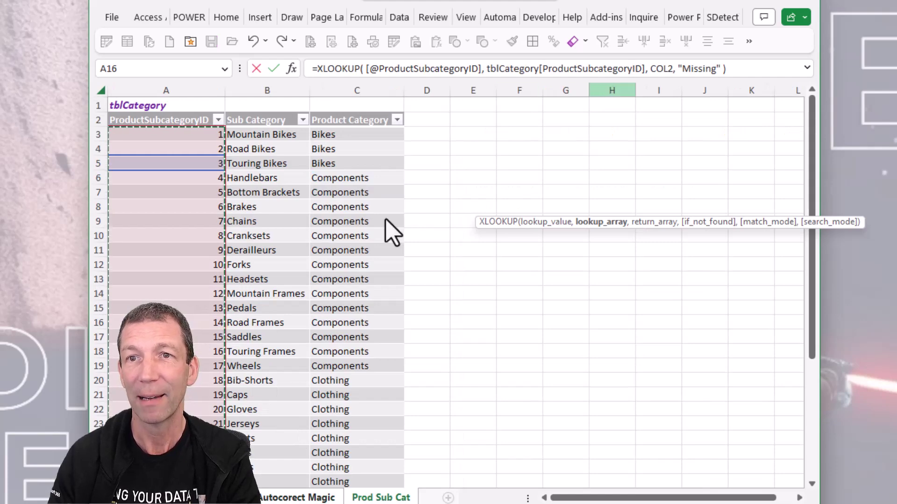
left_click(661, 68)
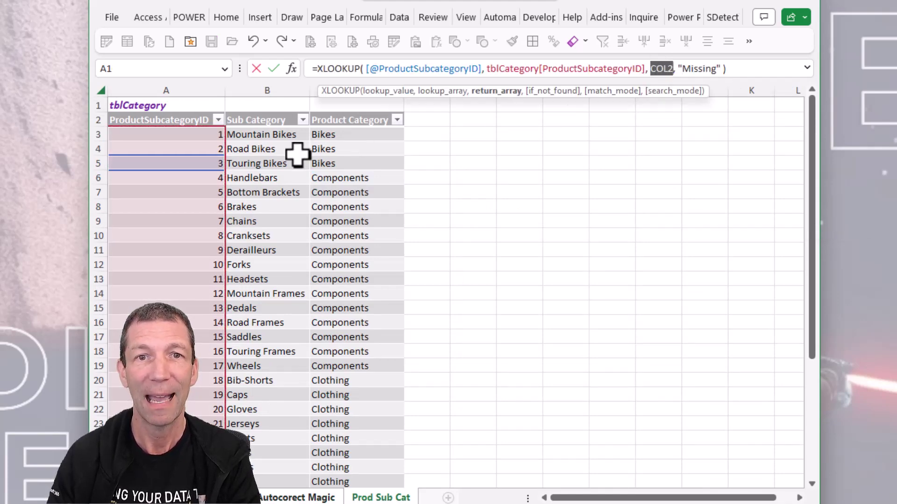
left_click(358, 173)
key("ctrl+space")
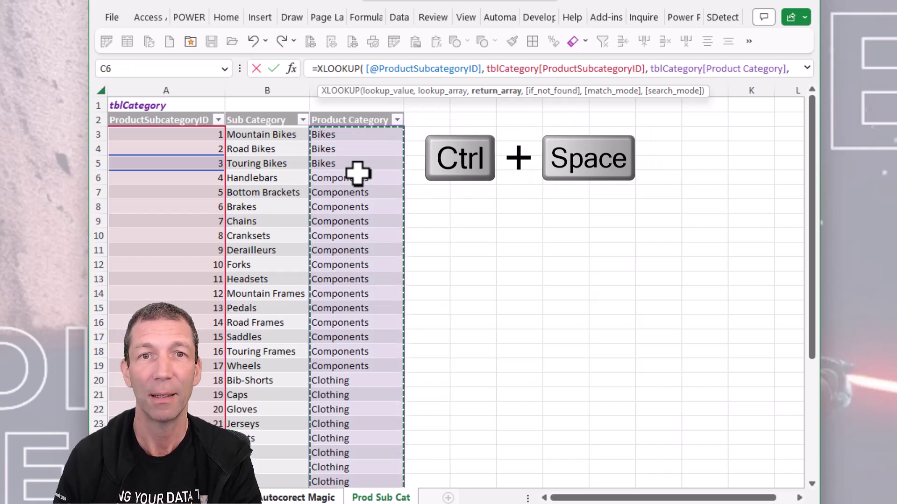
key("Return")
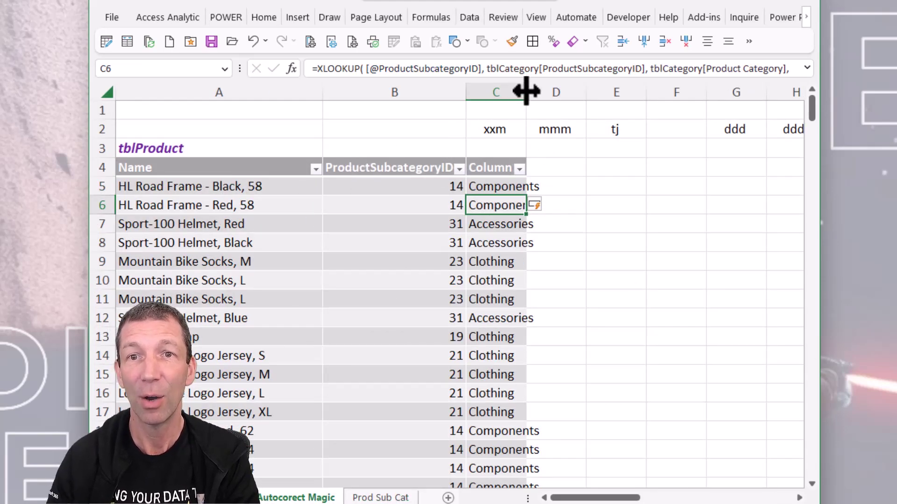
Widen column C, then try the xxm shortcut in C1 and cancel it
left_click_drag(526, 89, 549, 89)
left_click(516, 128)
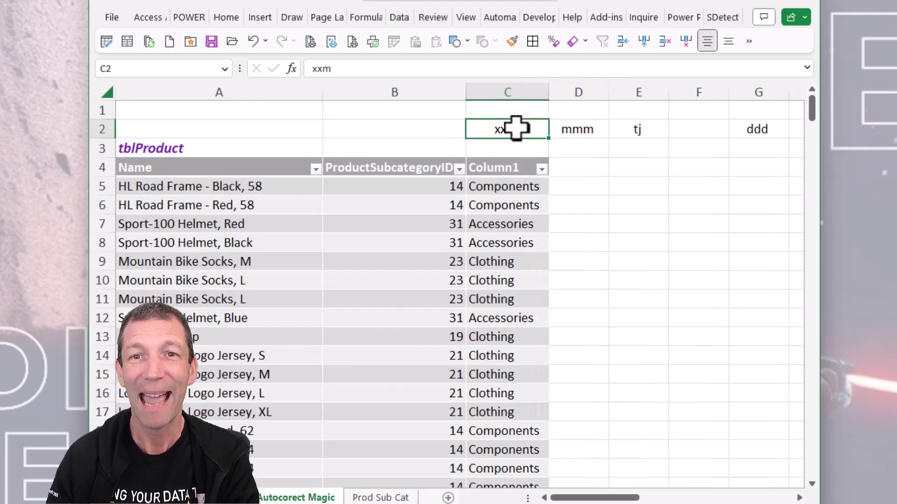
left_click(511, 107)
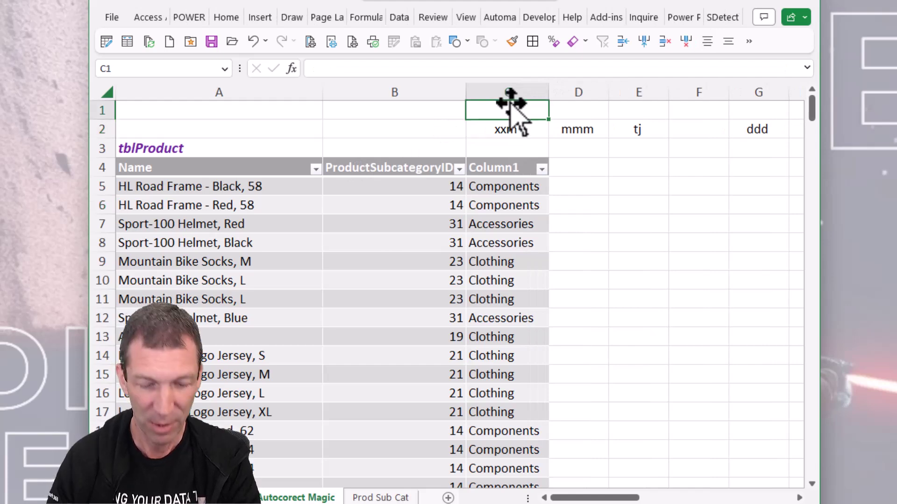
type("xxm")
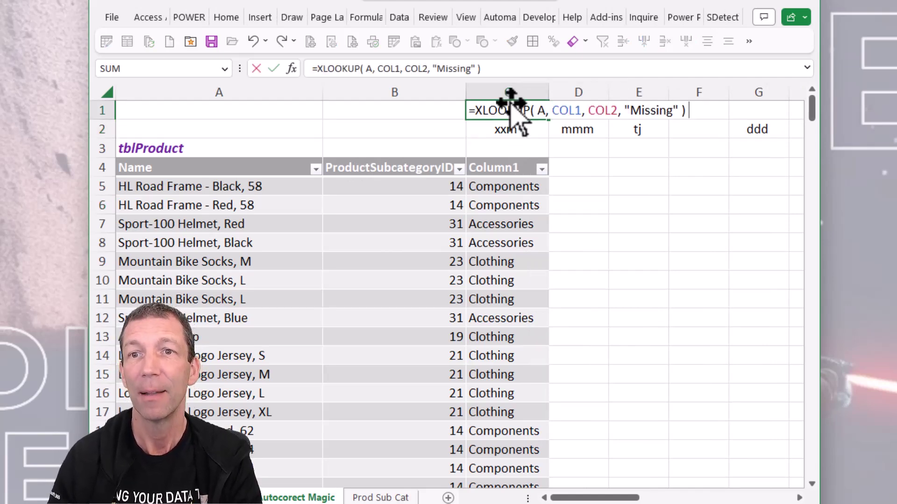
key("Escape")
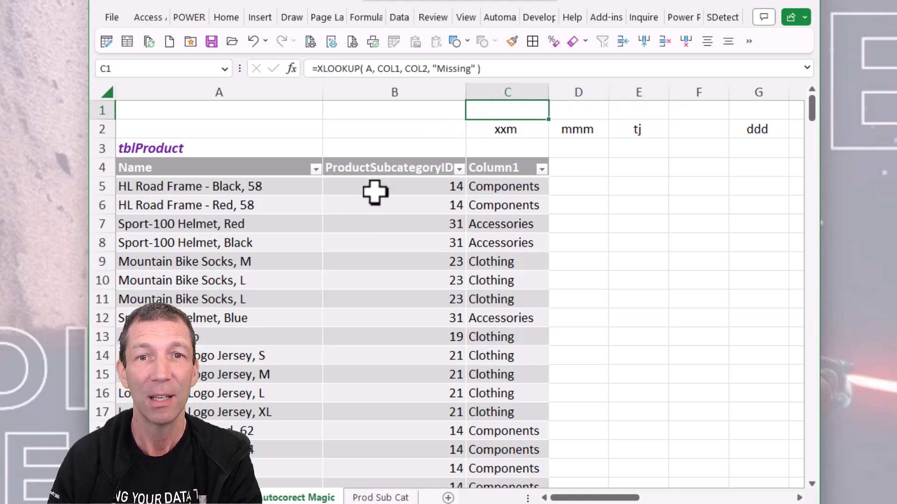
Change the subcategory ID in B5 to A and check its lookup result
left_click(374, 191)
type("A")
key("Return")
key("Up")
key("Right")
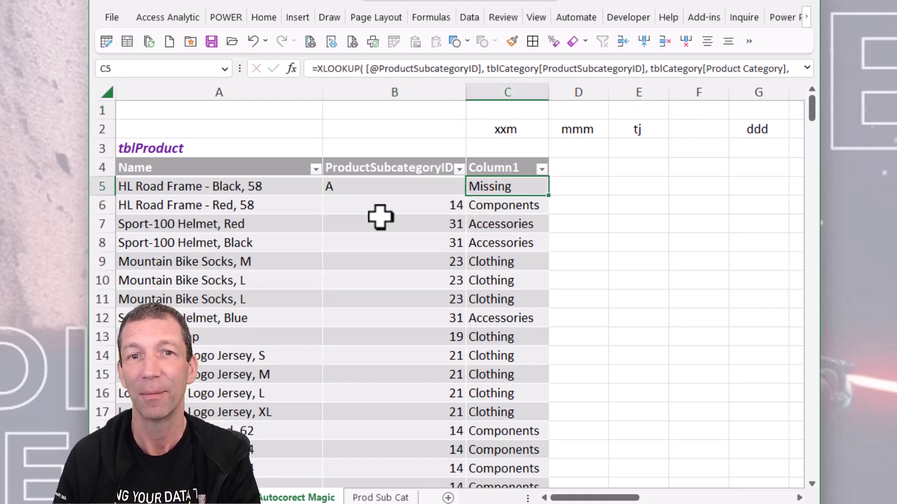
key("Left")
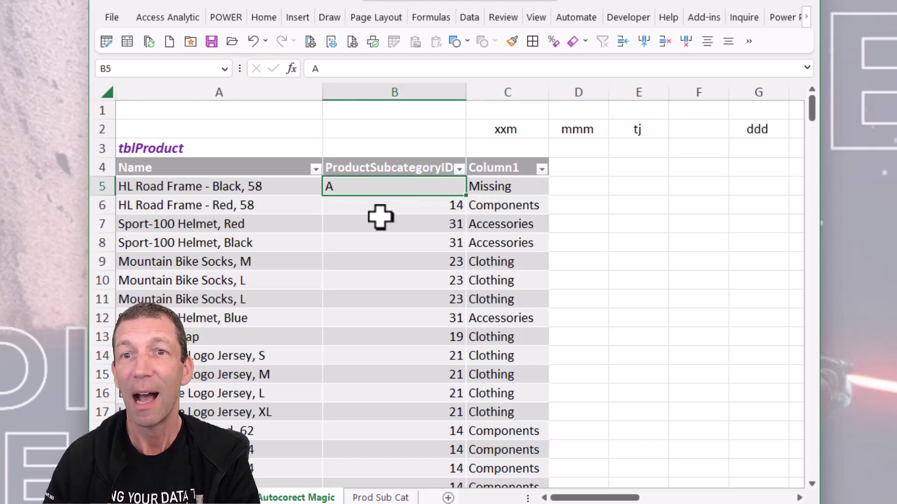
Change the subcategory ID in B10 to B and check its lookup result
left_click(573, 134)
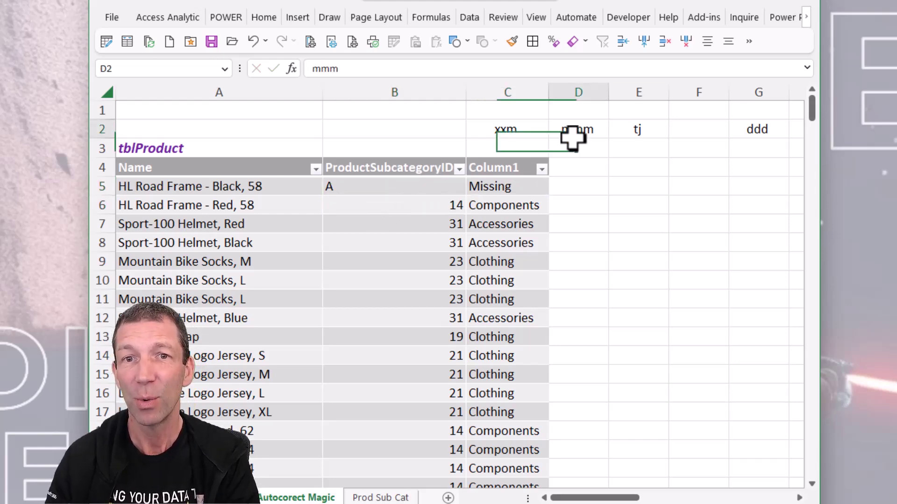
left_click(496, 243)
left_click(370, 282)
type("B")
key("Return")
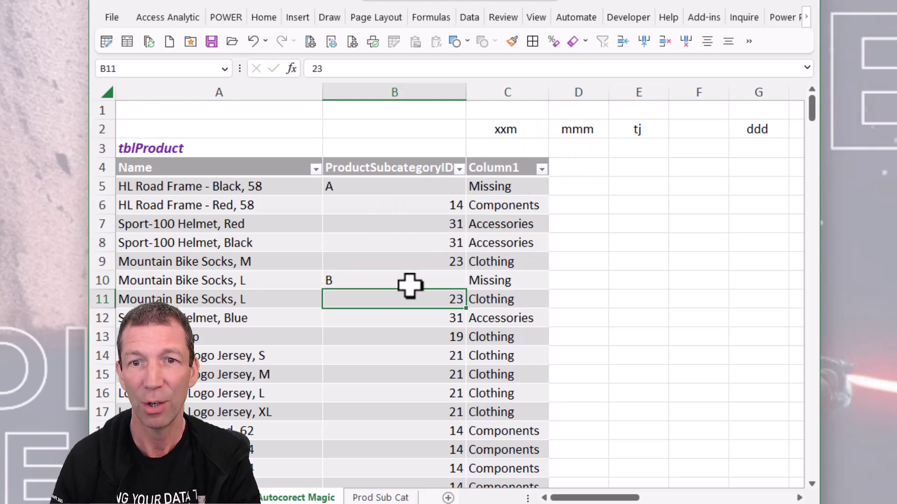
key("Up")
key("Right")
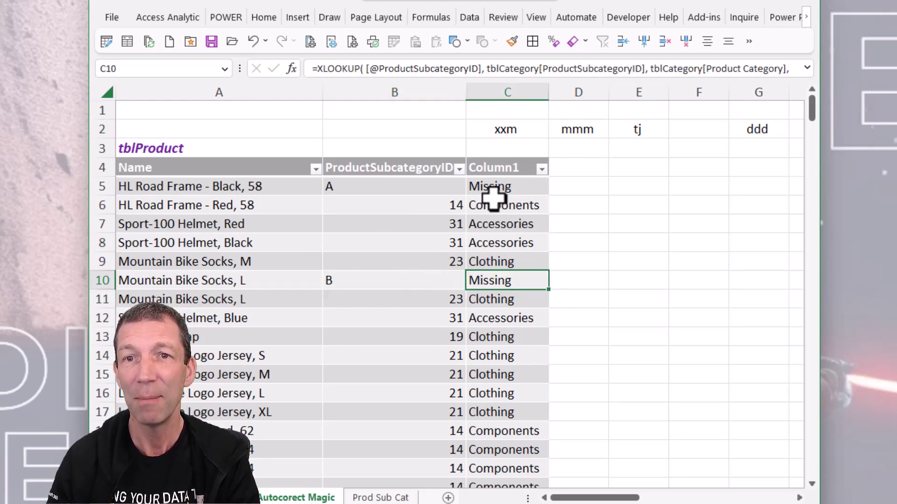
Enter =COUNTIF(tblProduct[Column1],"Missing") in C3 via the mmm shortcut, returning 2
left_click(537, 154)
type("m")
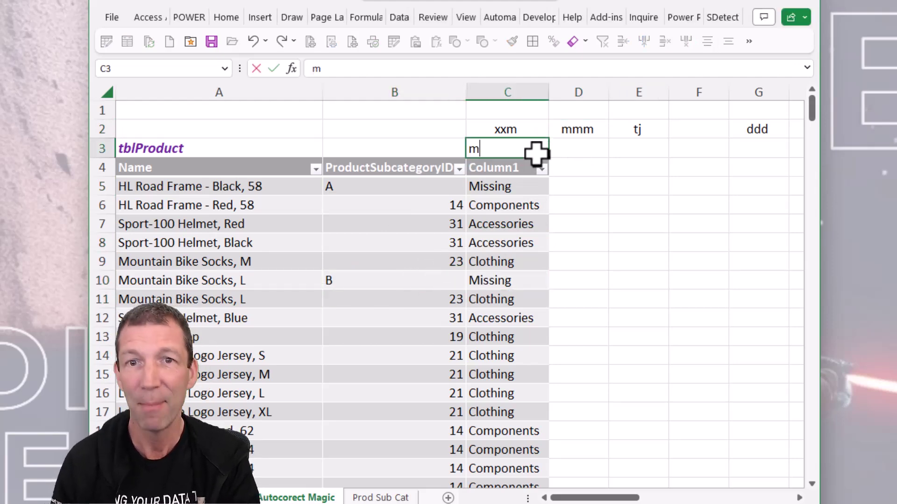
type("mm")
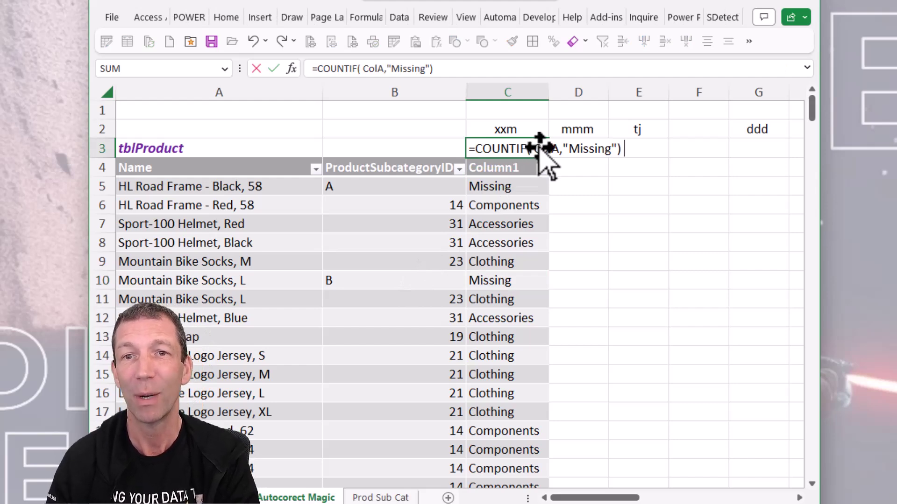
double_click(537, 148)
left_click(488, 256)
key("ctrl+space")
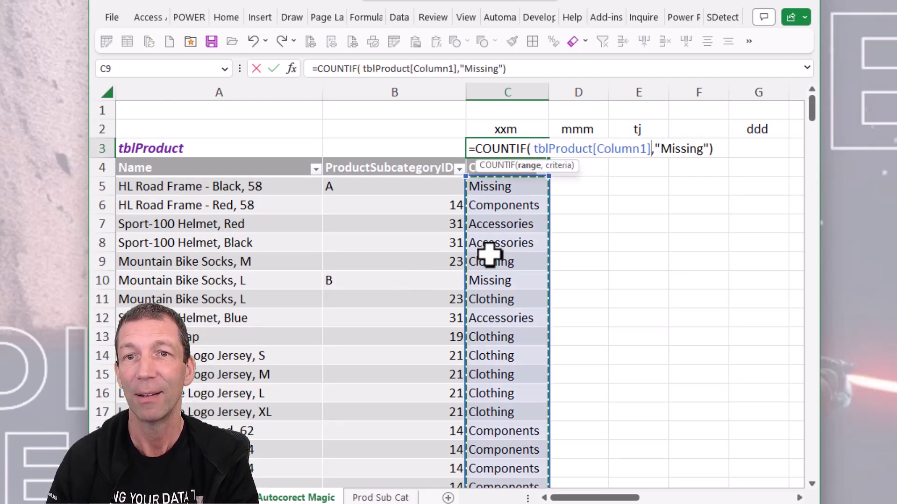
key("ctrl+Return")
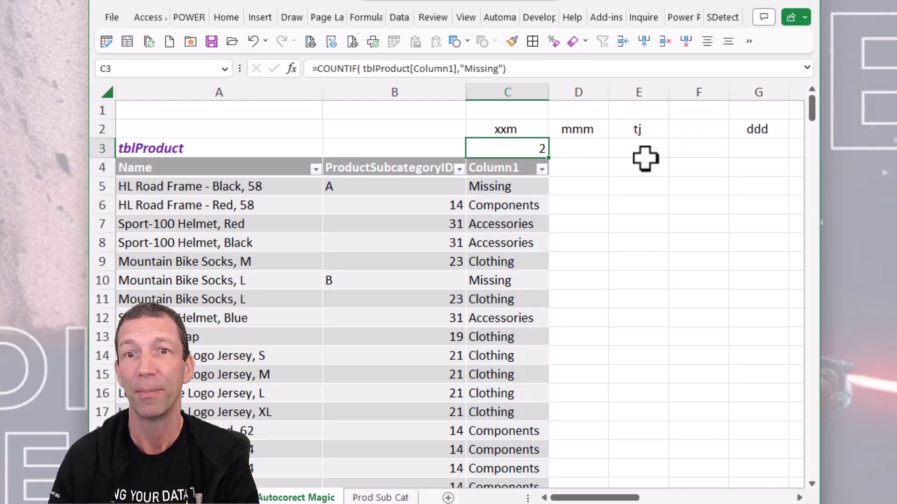
left_click(614, 182)
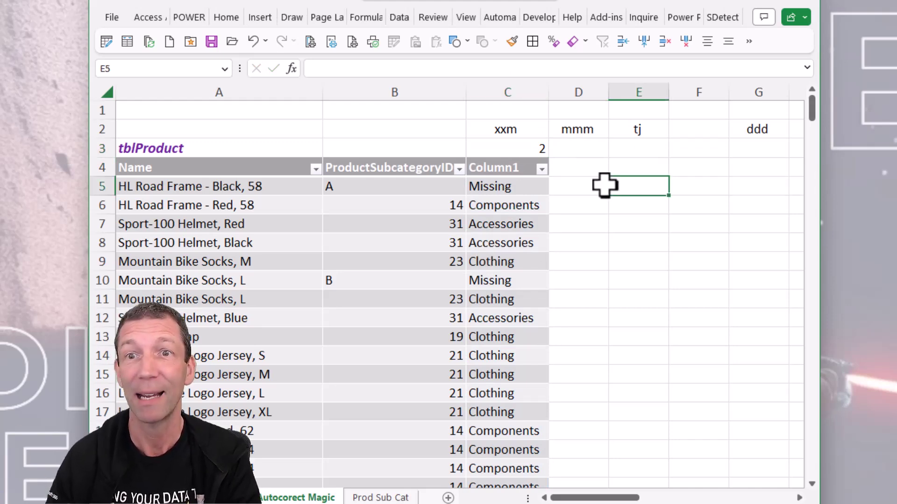
Review the tj shortcut in E2, the product name in A6 and the XLOOKUP in C6
left_click(626, 129)
key("F2")
key("Escape")
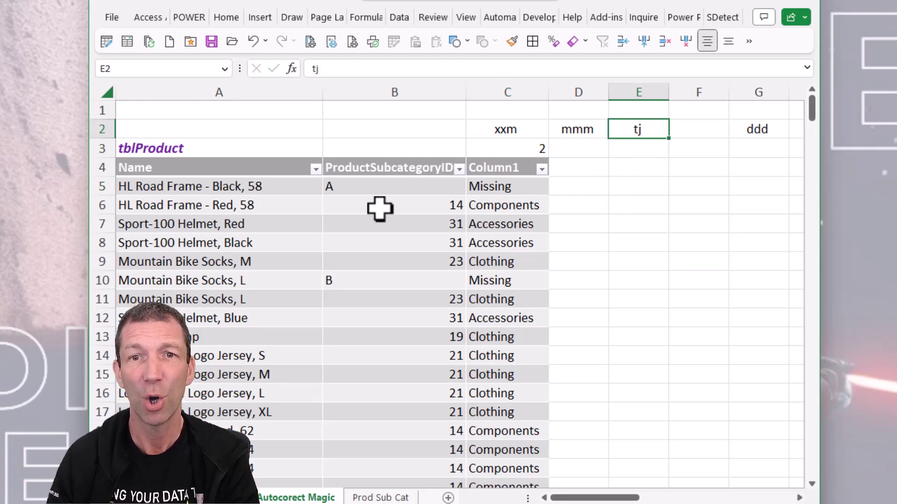
left_click(252, 208)
left_click(491, 206)
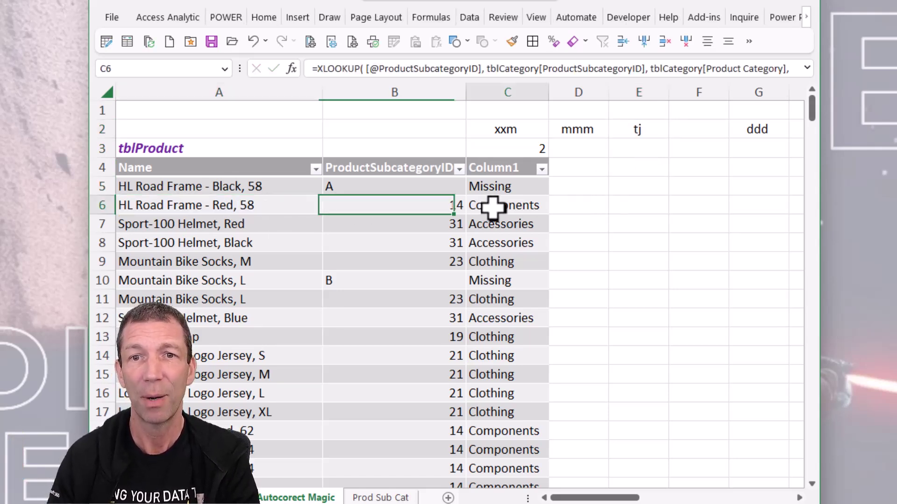
In D6 enter =TEXTJOIN(";",TRUE,A7,C7) via the TEXTJOIN shortcut, joining name and category
left_click(596, 209)
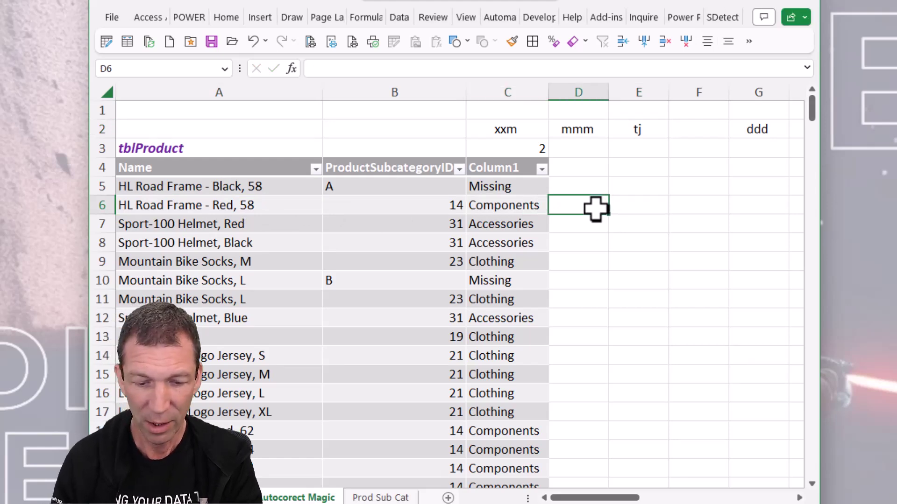
type("tkj")
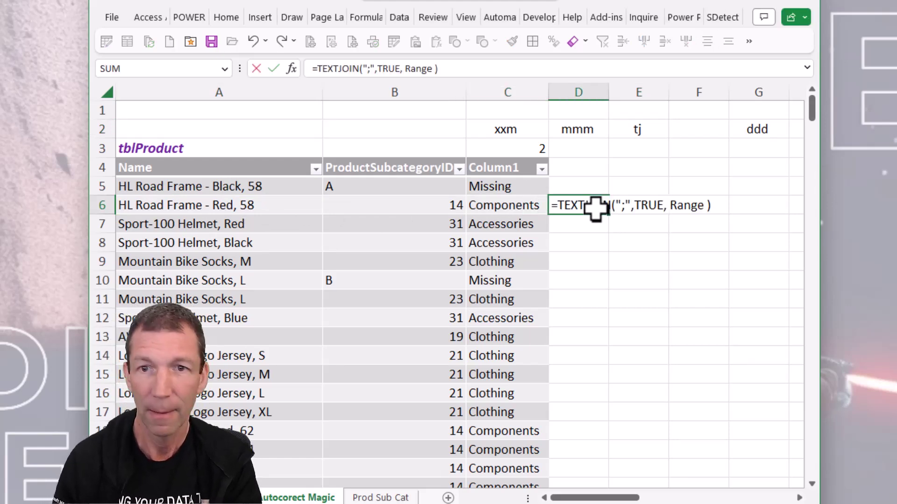
double_click(686, 204)
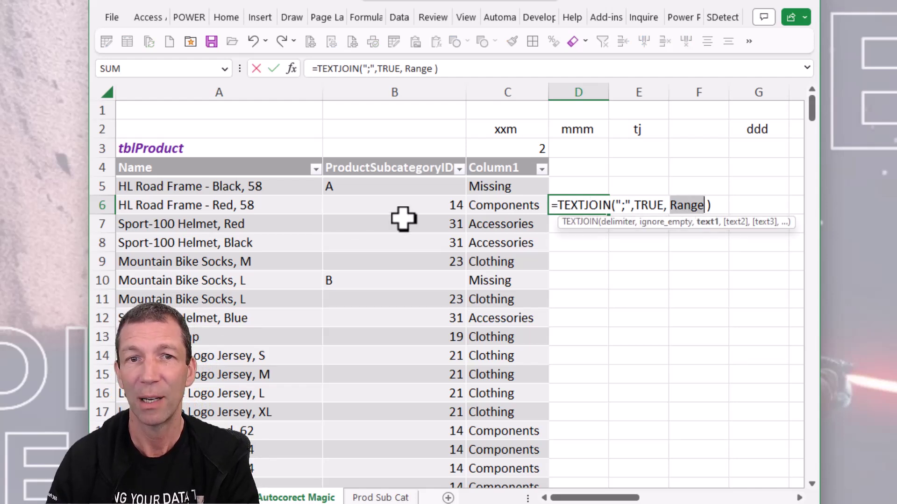
left_click(232, 227)
type(",")
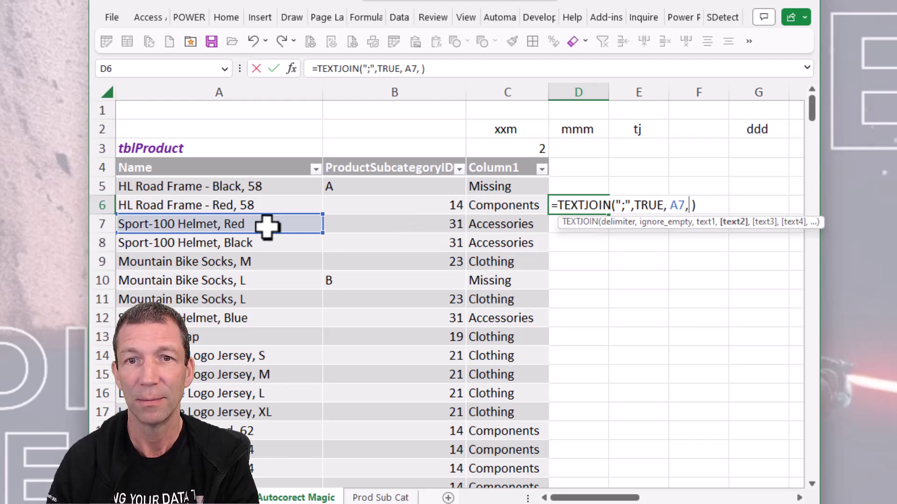
left_click(493, 224)
key("Return")
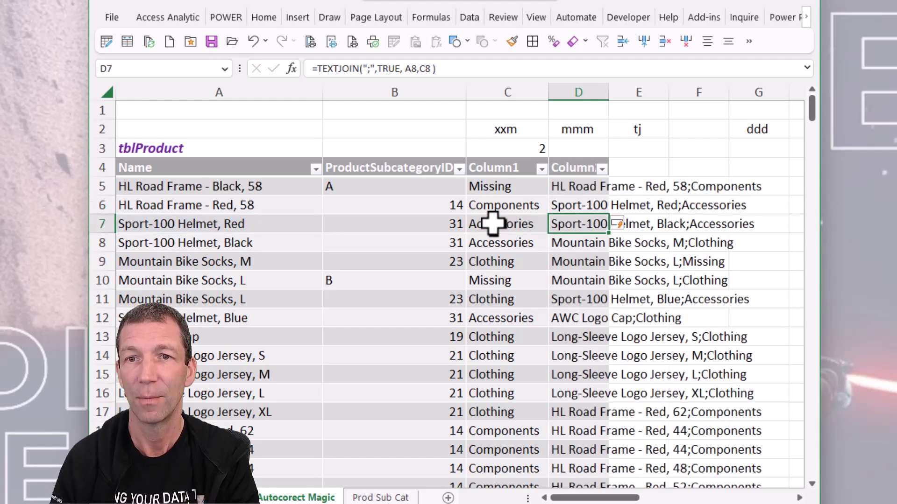
key("Up")
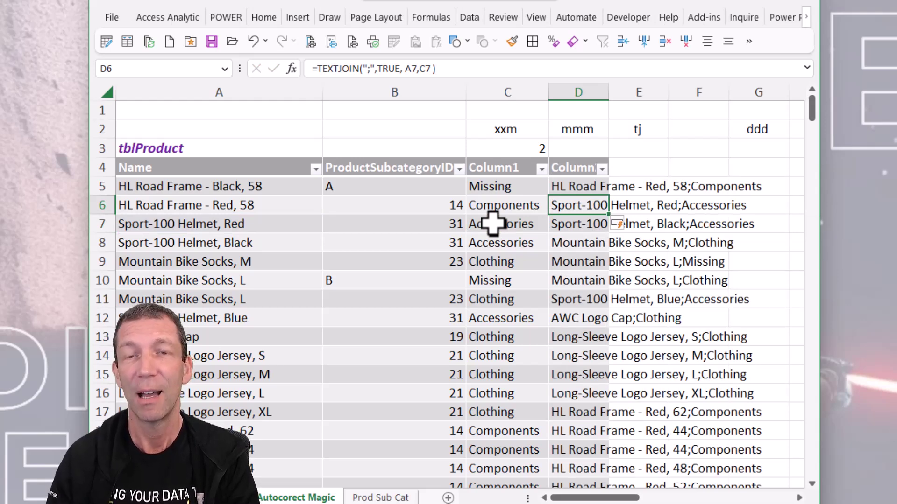
Check the COUNTIF formula in C3 and the xxm shortcut in C2
left_click(523, 145)
left_click(523, 132)
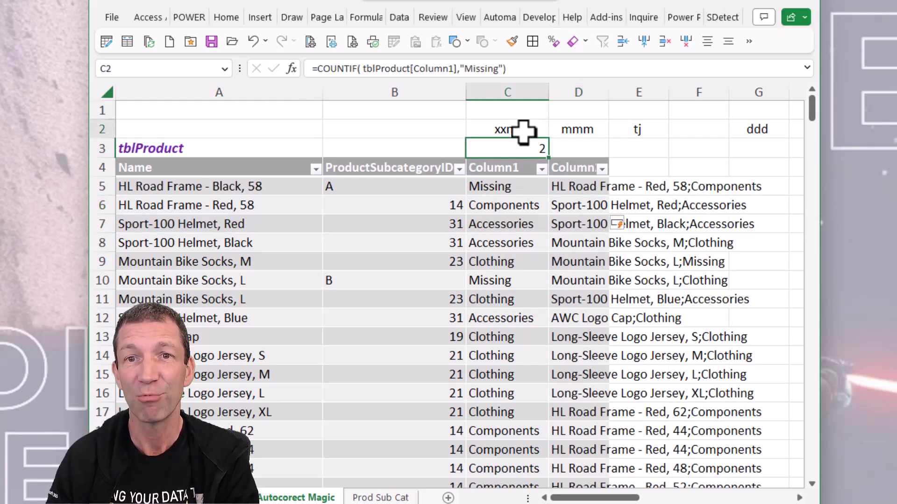
left_click(530, 105)
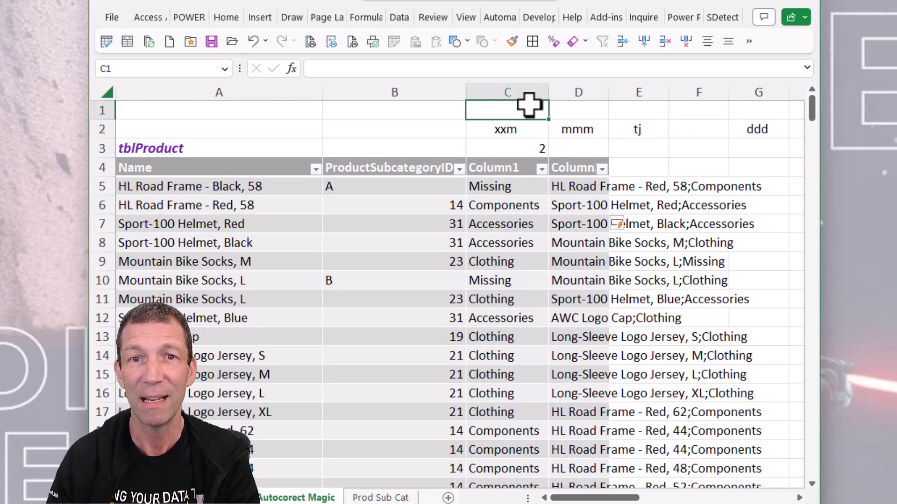
Expand xxm in B1 into =XLOOKUP( A, COL1, COL2, "Missing" ), which shows #NAME?
left_click(335, 110)
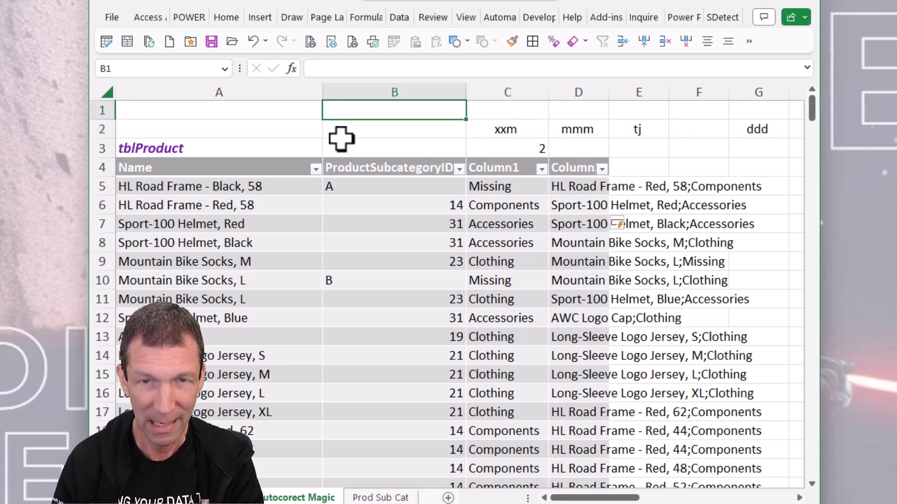
type("xxm")
key("ctrl+Return")
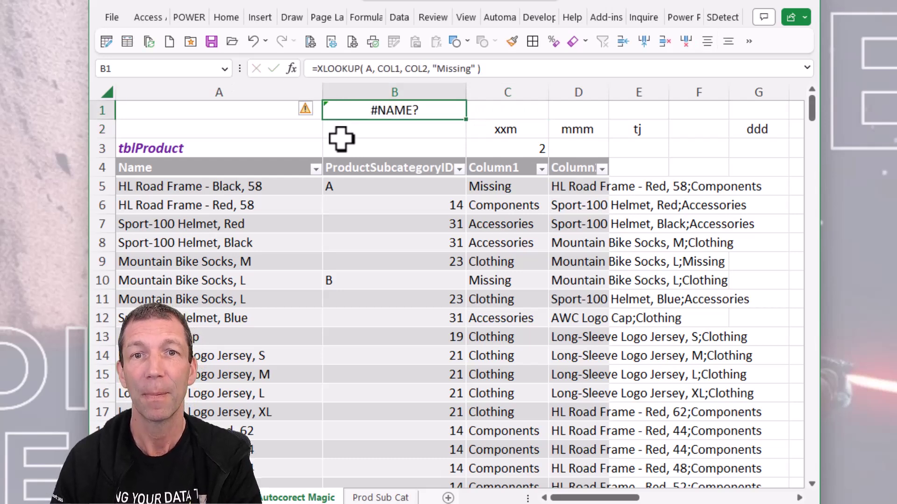
key("F2")
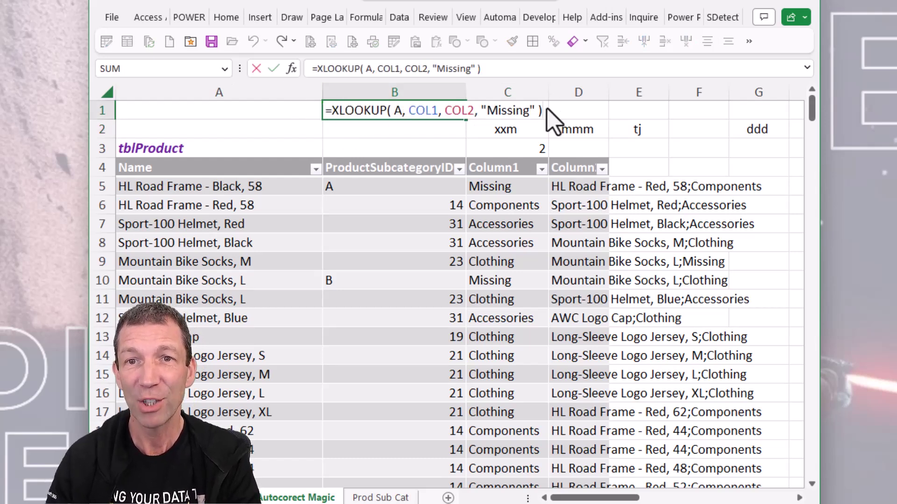
left_click_drag(542, 110, 285, 99)
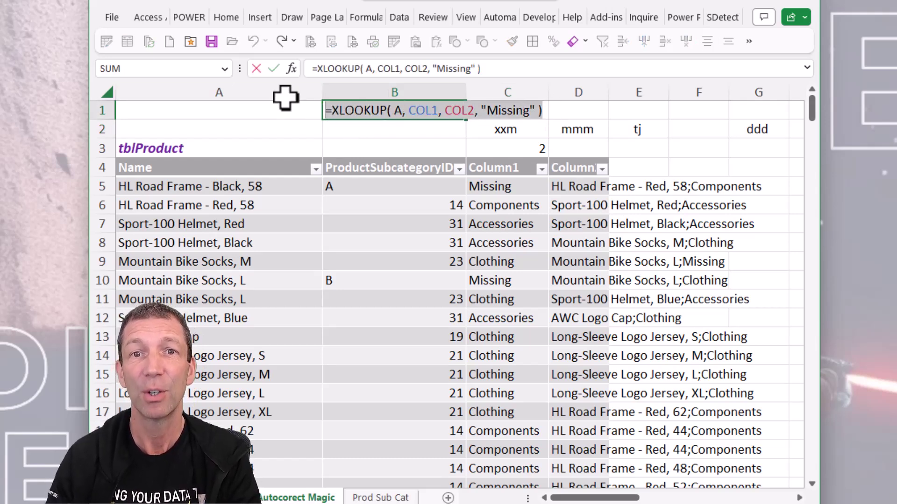
key("Escape")
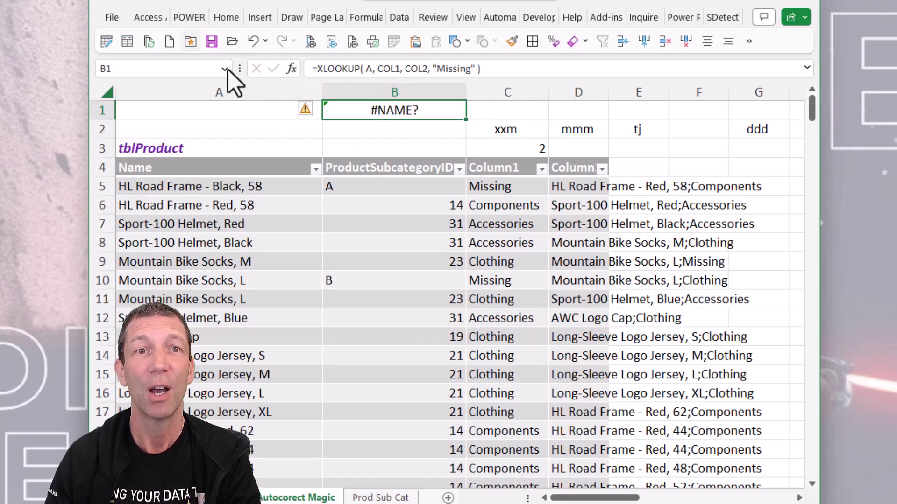
left_click(112, 17)
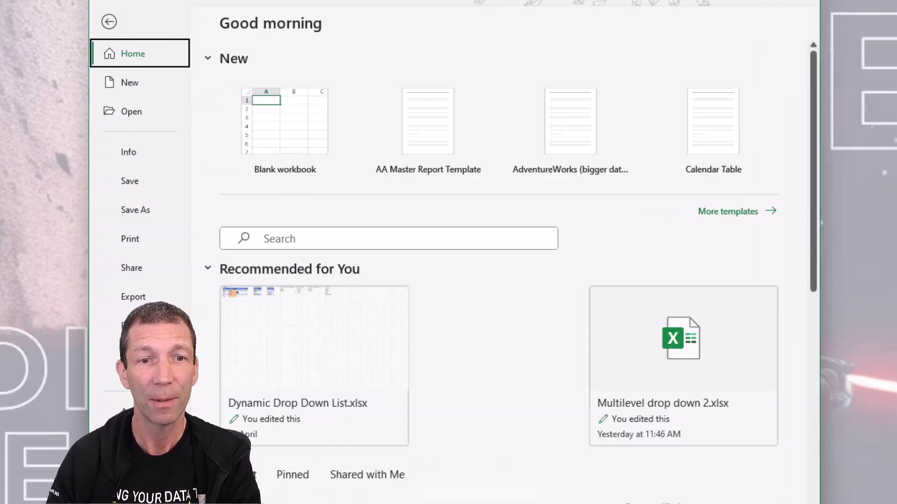
left_click(131, 469)
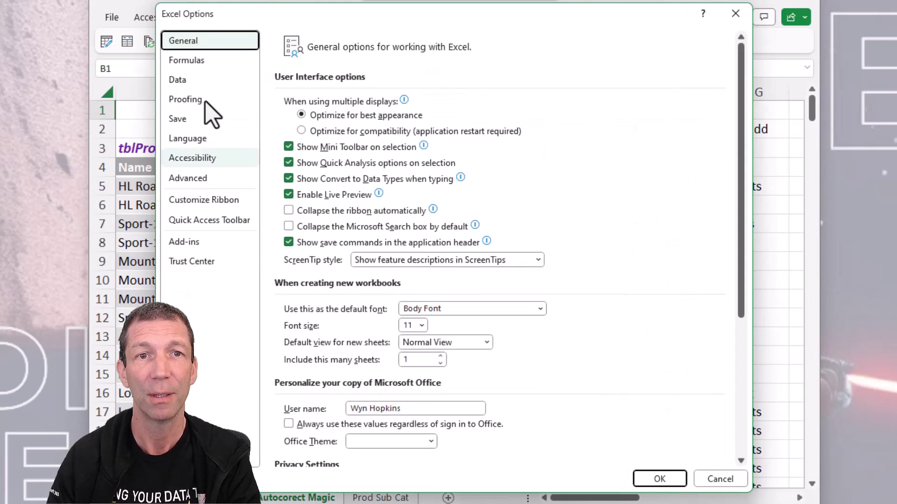
left_click(210, 100)
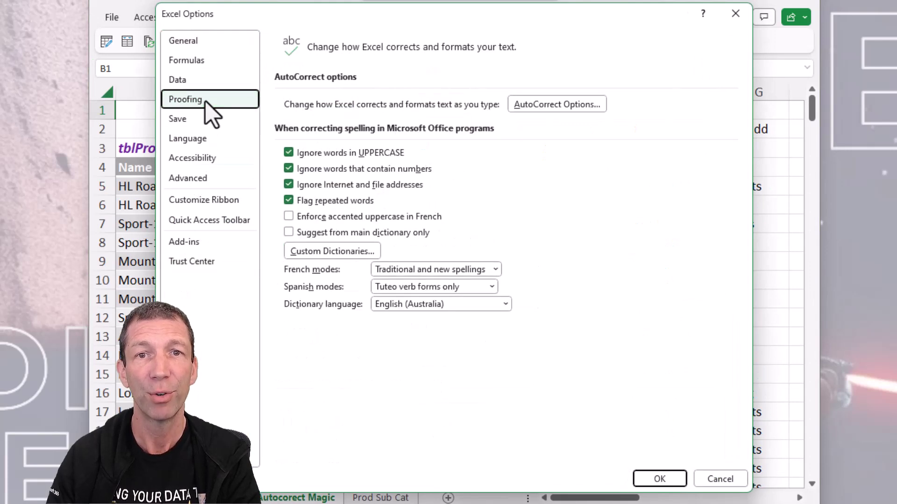
left_click(562, 111)
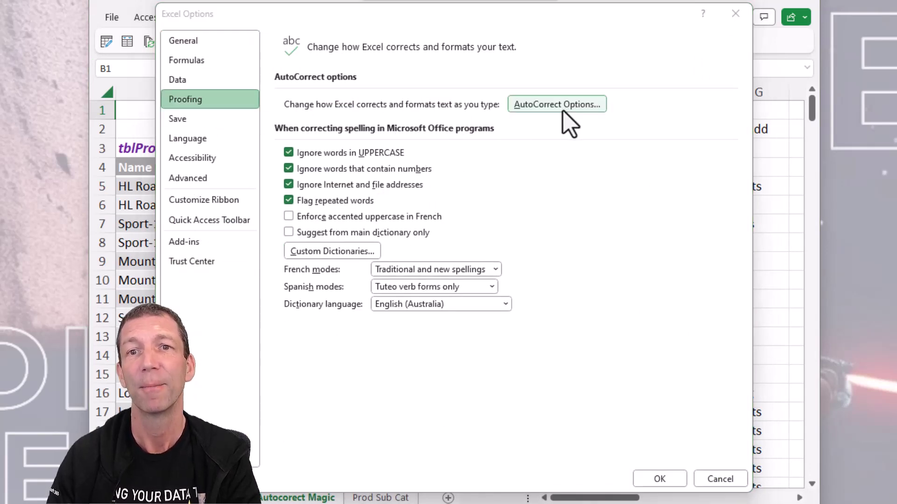
left_click(414, 327)
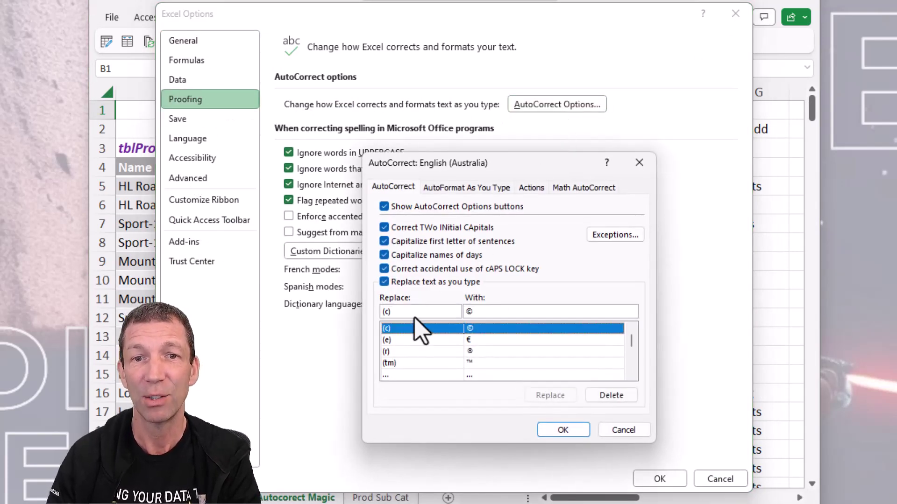
double_click(471, 311)
key("ctrl+v")
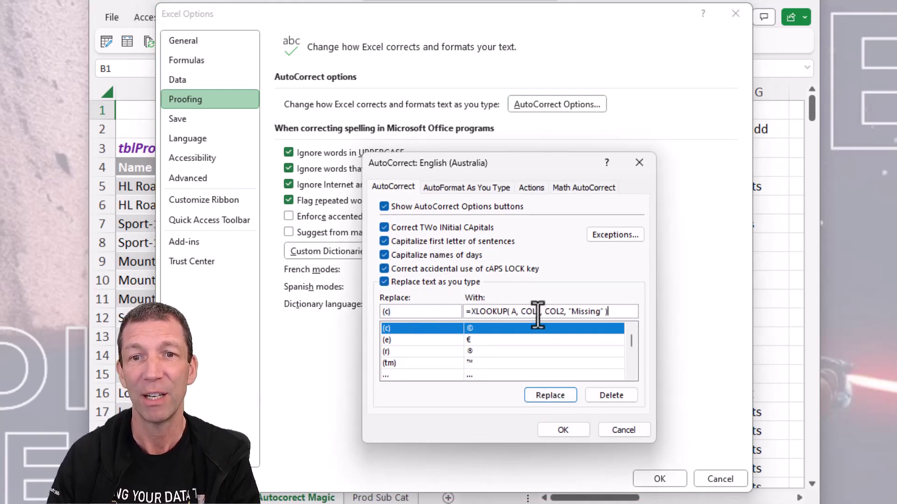
left_click(609, 430)
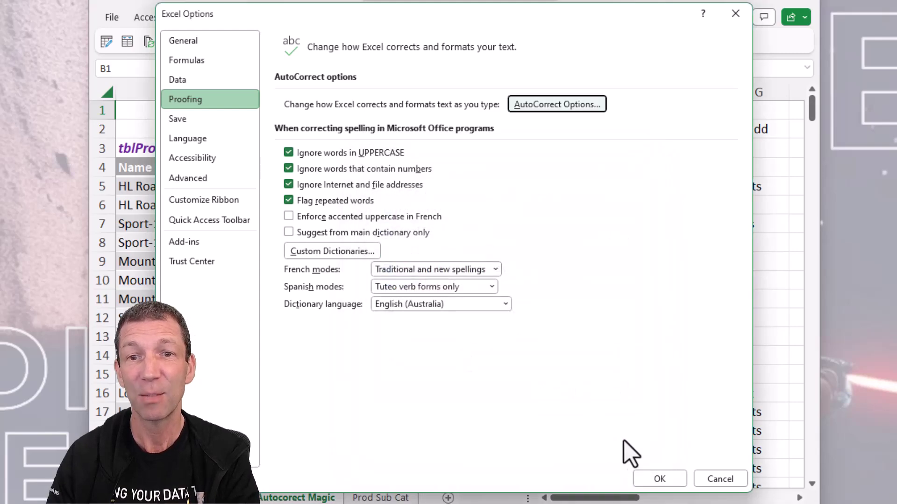
Close the options without saving and return to cell G3 in the worksheet
left_click(710, 483)
left_click(705, 270)
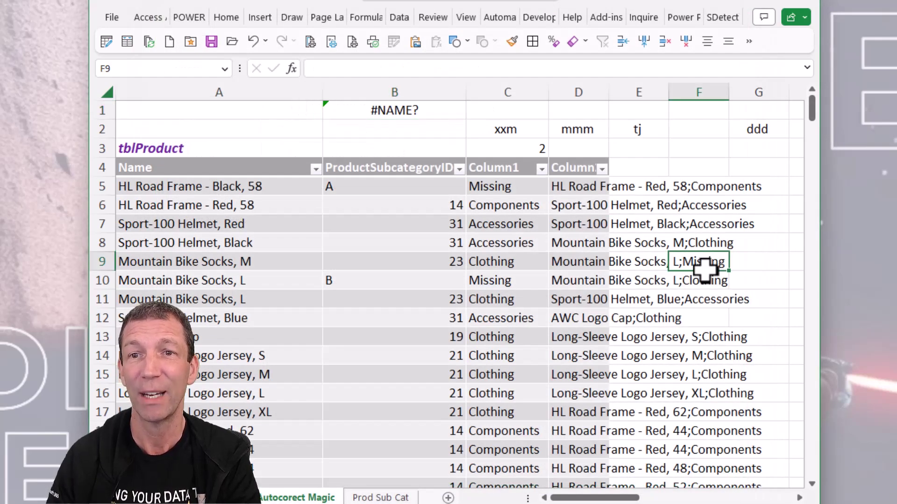
key("Right")
key("Right")
key("Up")
key("Up")
key("Left")
key("Up")
key("Up")
key("Up")
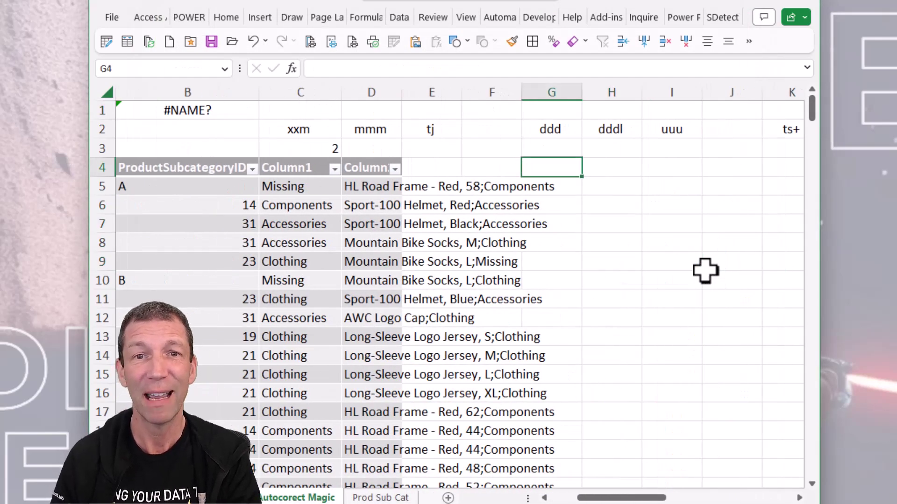
key("Up")
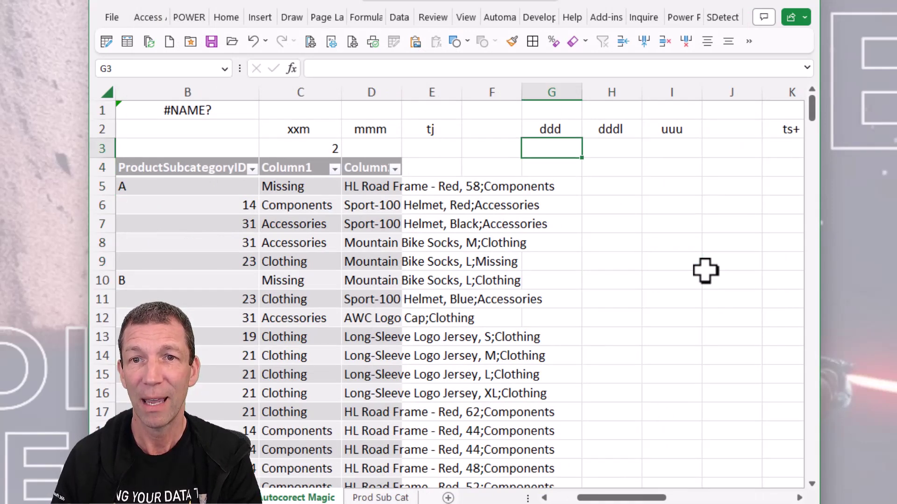
Expand the ddd duplicate-count formula in G3 over tblProduct[Name], returning 1
type("=")
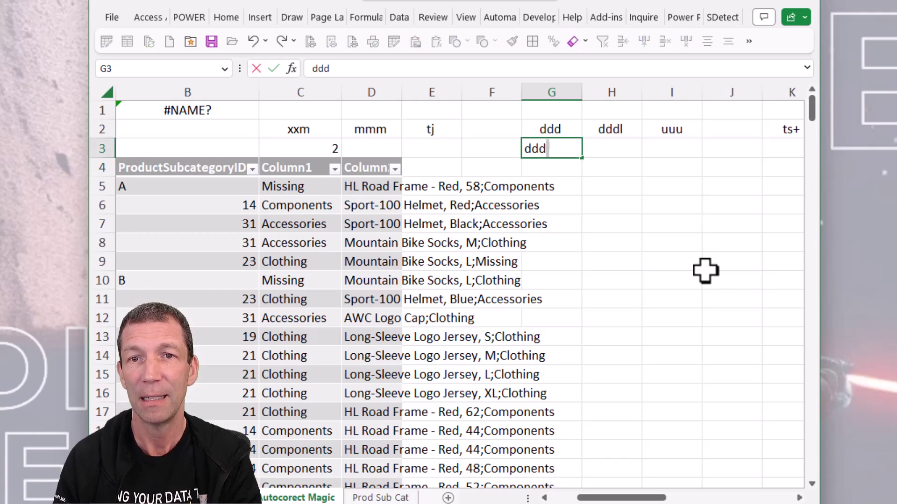
key("space")
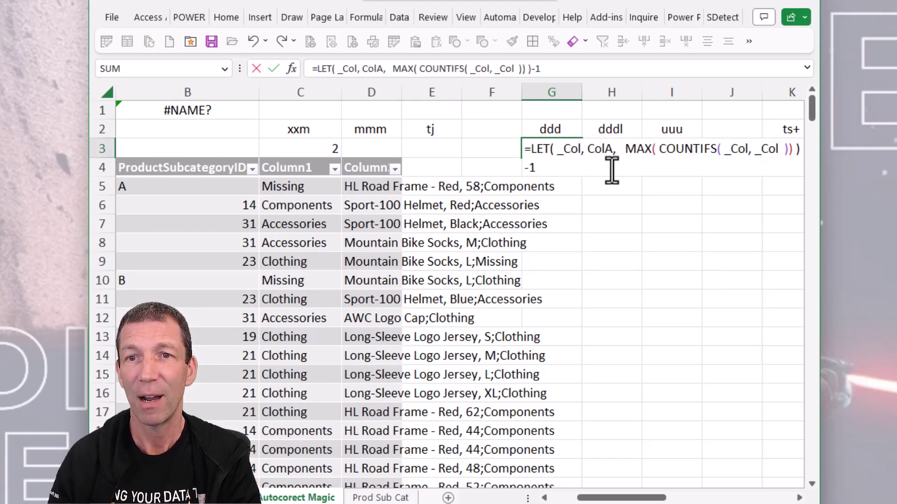
double_click(590, 148)
left_click_drag(610, 497, 558, 495)
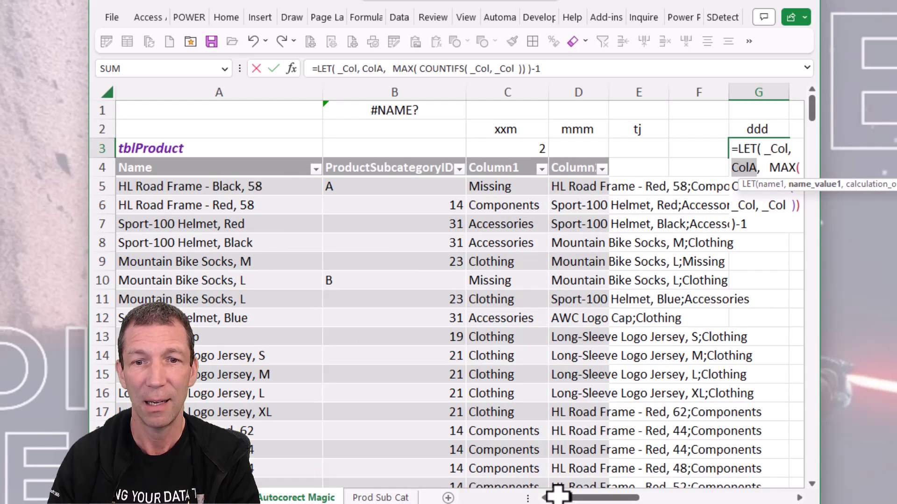
left_click(248, 151)
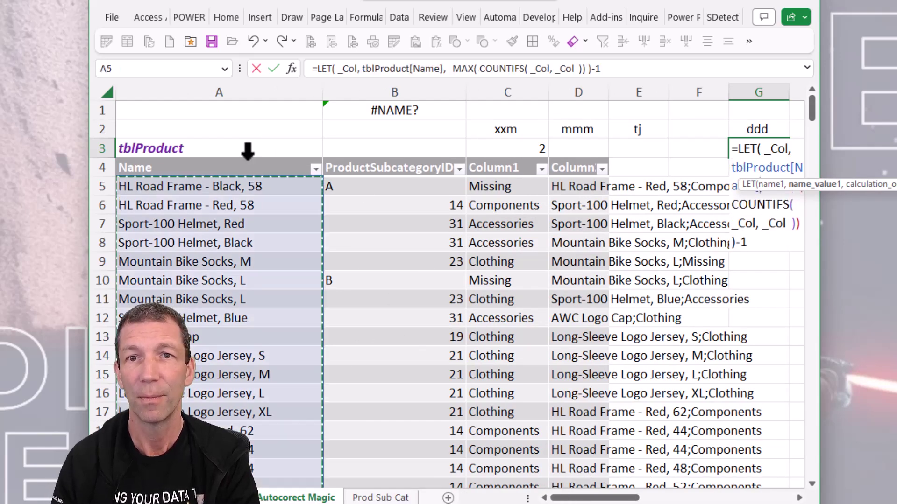
key("Return")
key("Up")
Type the dddl shortcut into cell H3
scroll(248, 151, "right", 2)
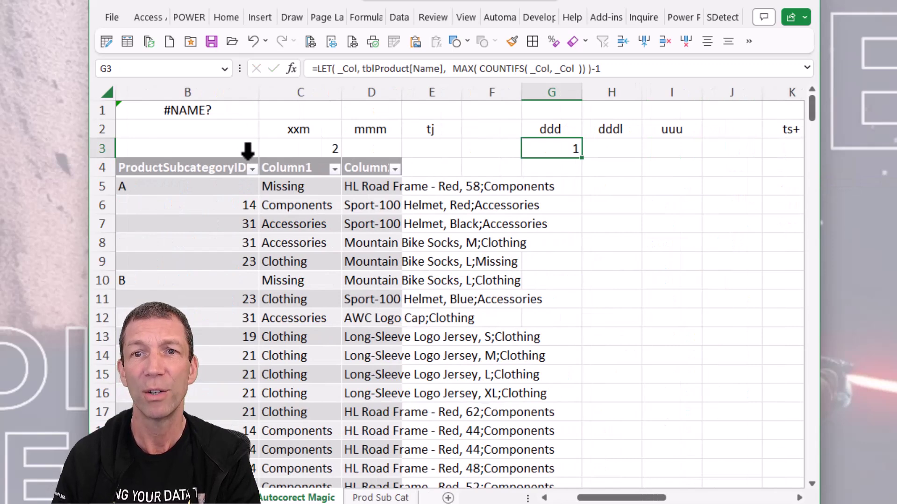
key("Right")
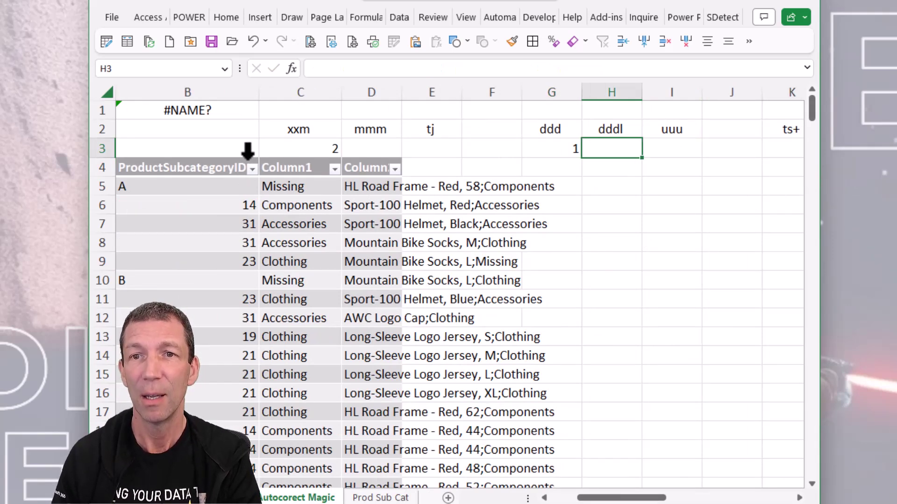
type("dddl")
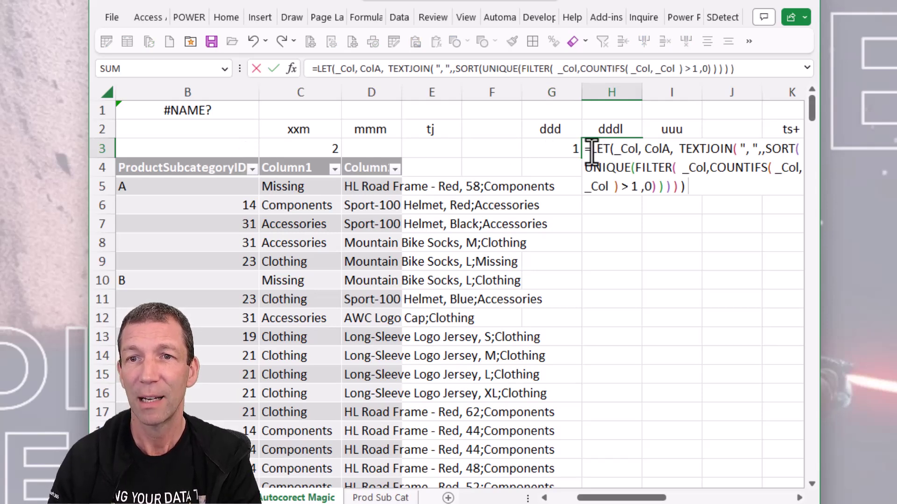
Point H3's dddl formula at tblProduct[Name] to list HL Road Frame - Red, 44 and Mountain Bike Socks, L
double_click(658, 149)
left_click_drag(621, 498, 523, 489)
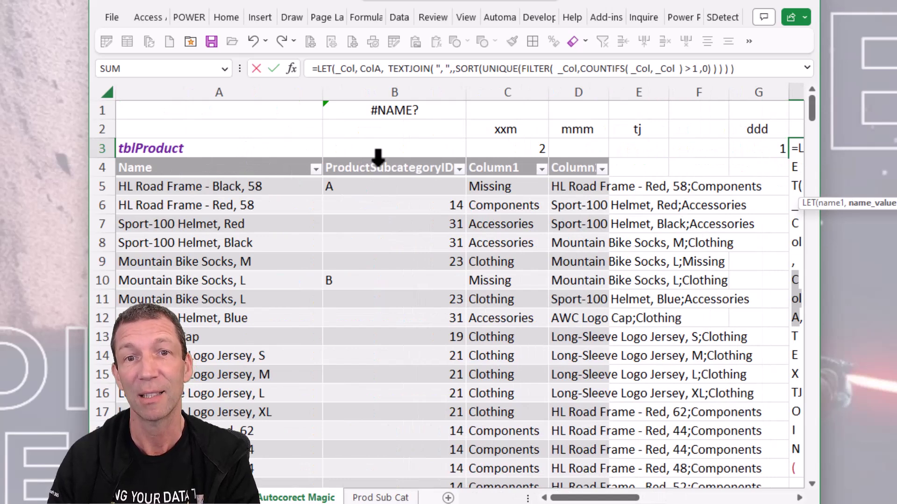
left_click(262, 152)
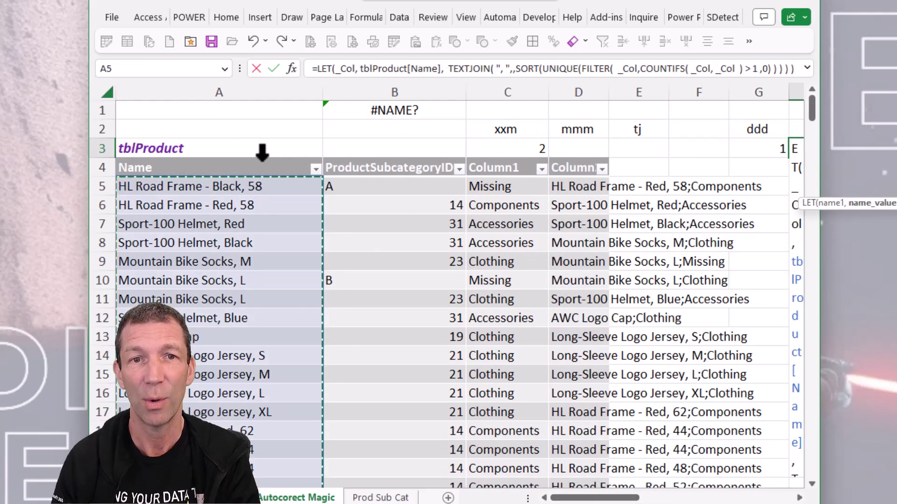
key("Return")
key("Up")
key("Right")
key("Right")
key("Right")
key("Right")
key("Left")
key("Left")
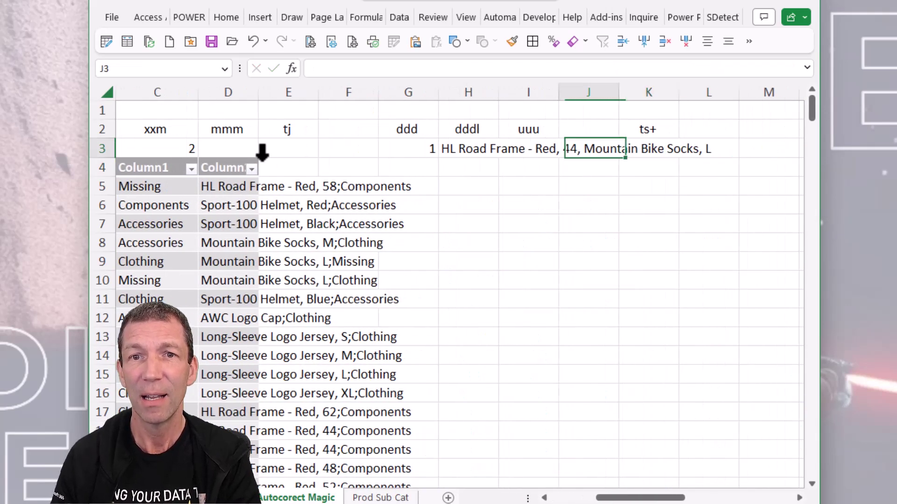
key("Left")
key("Left")
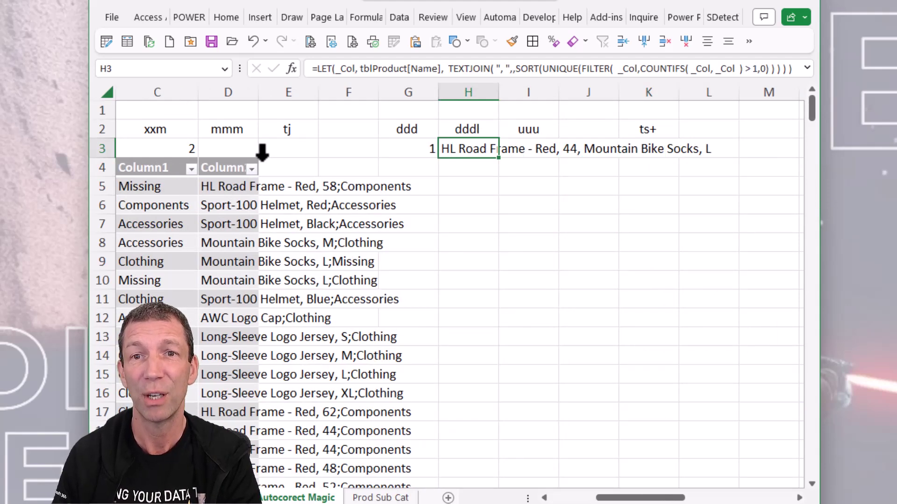
key("Right")
Clear H3 and enter =SORT(UNIQUE(tblProduct[Column1])) in I3 via uuu, spilling Accessories to Missing
key("Left")
key("Delete")
key("Right")
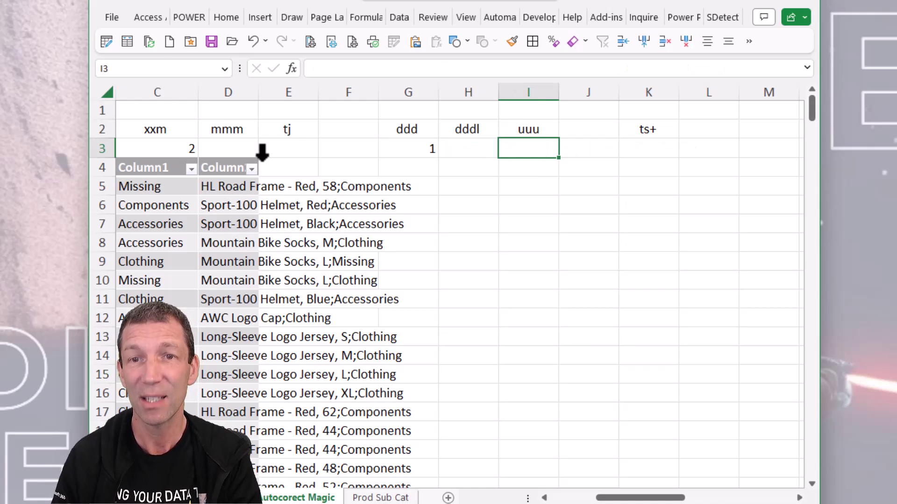
type("uuu")
key("ctrl+Return")
key("F2")
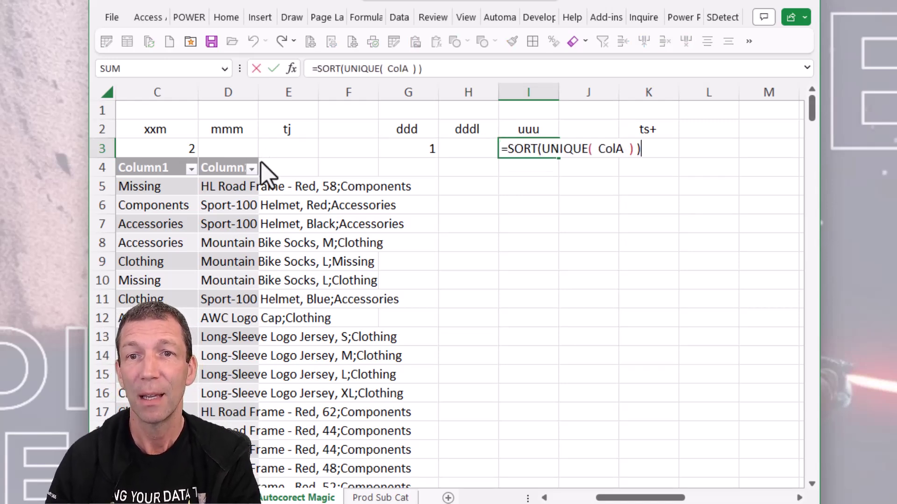
double_click(611, 149)
left_click_drag(640, 498, 477, 499)
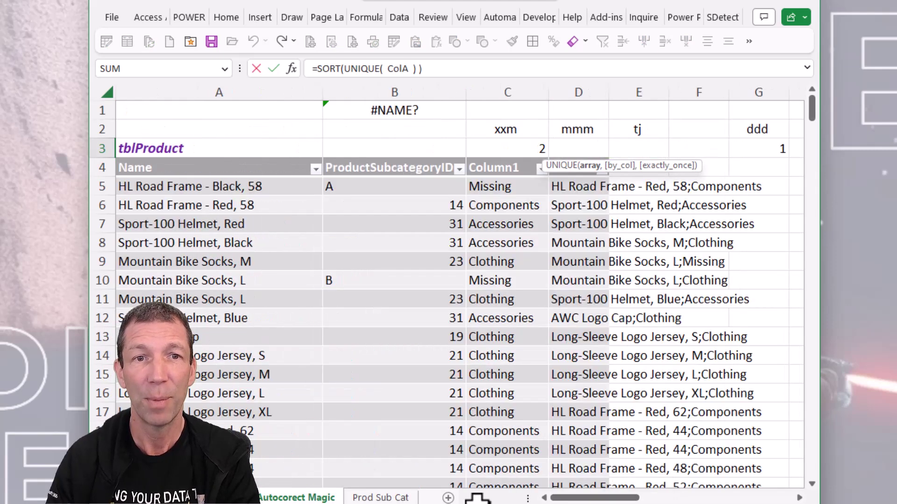
left_click(504, 164)
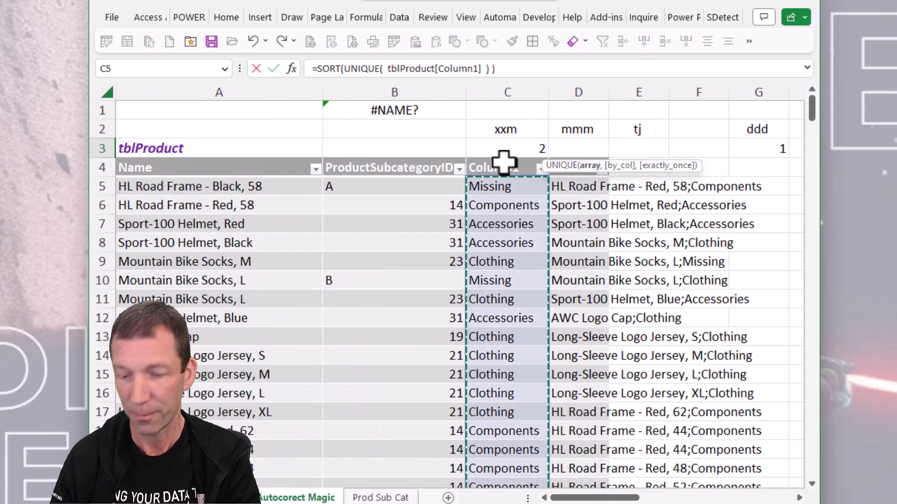
key("Return")
key("Up")
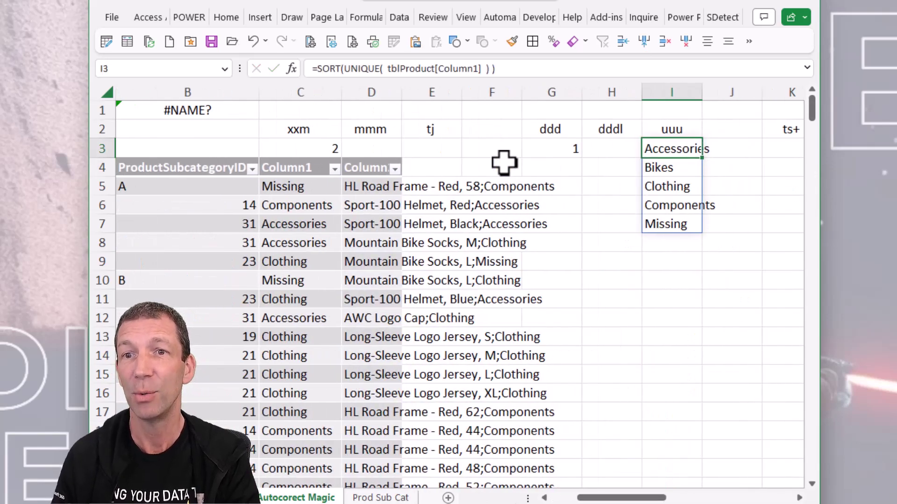
key("Right")
key("Right")
Enter the ts+ shortcut in K3 and expand it into the TEXTSPLIT/TEXTJOIN formula
key("Down")
key("Down")
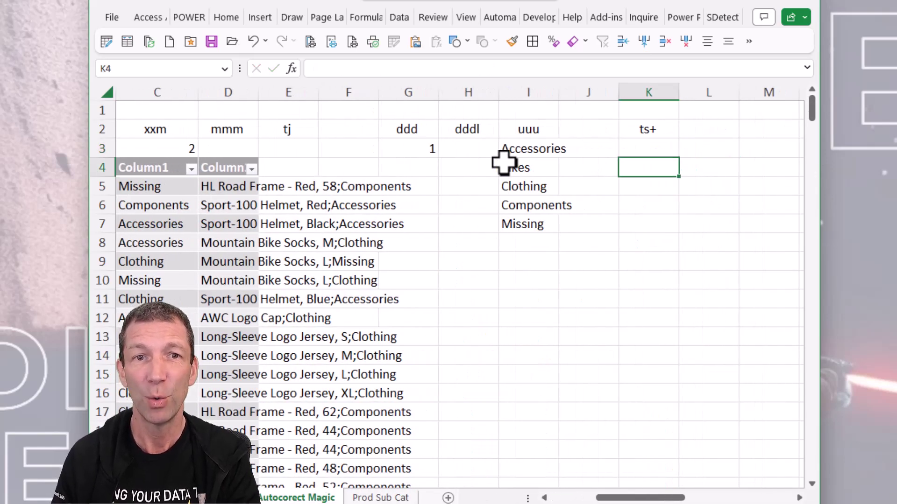
key("Up")
key("Up")
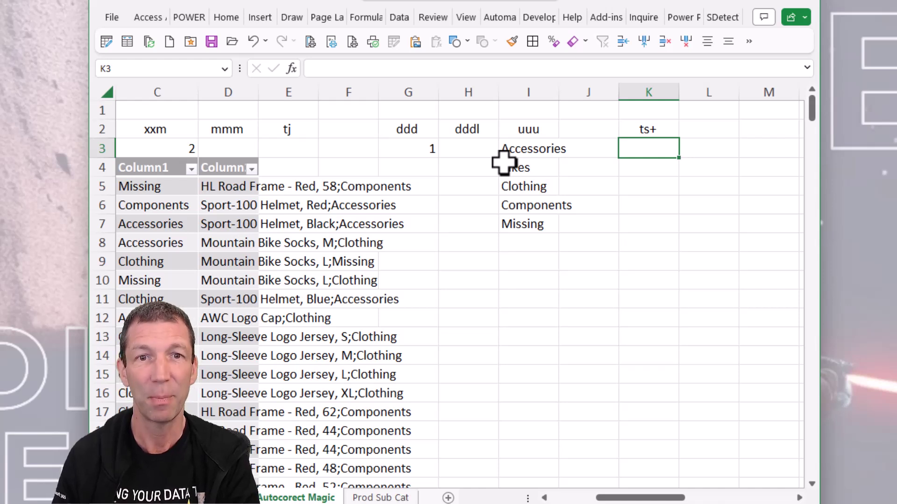
key("Down")
key("Down")
key("Down")
key("Down")
key("Down")
key("Left")
key("Left")
key("Left")
key("Left")
key("Left")
key("Left")
key("Up")
key("Up")
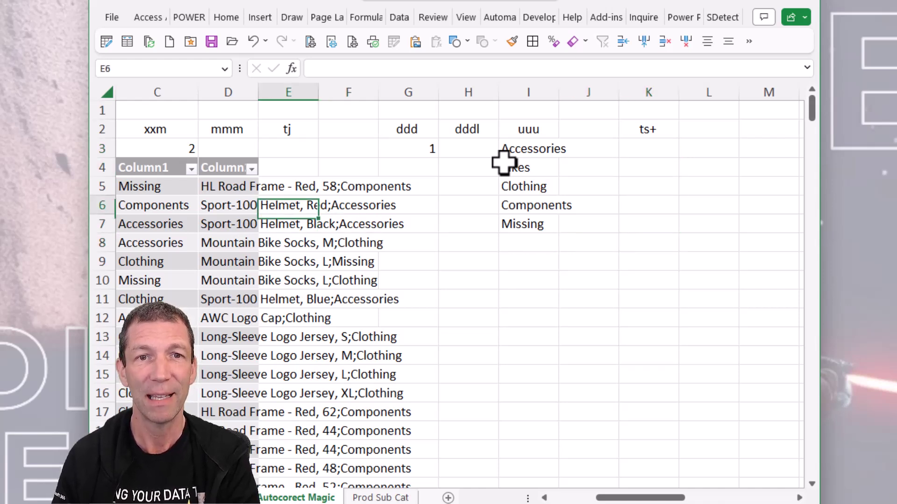
key("Up")
key("Left")
key("Right")
key("Right")
key("Right")
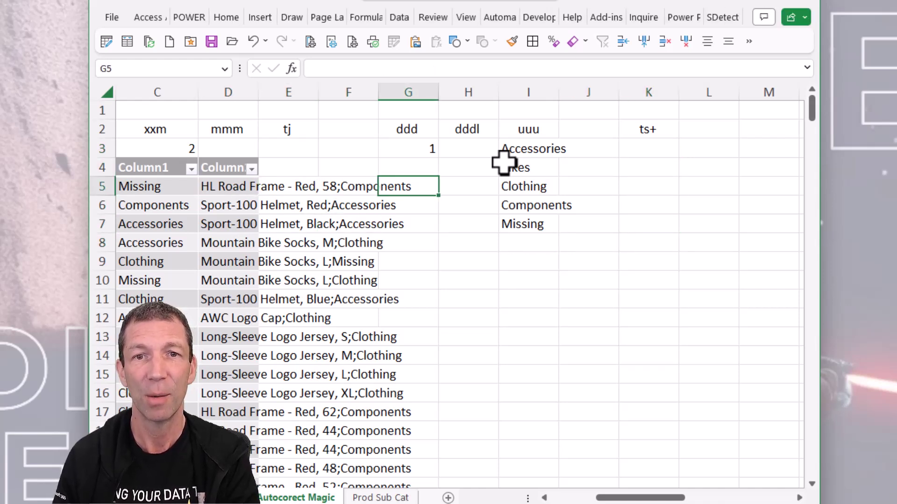
key("Left")
key("Left")
key("Down")
key("Down")
key("Right")
key("Up")
key("Right")
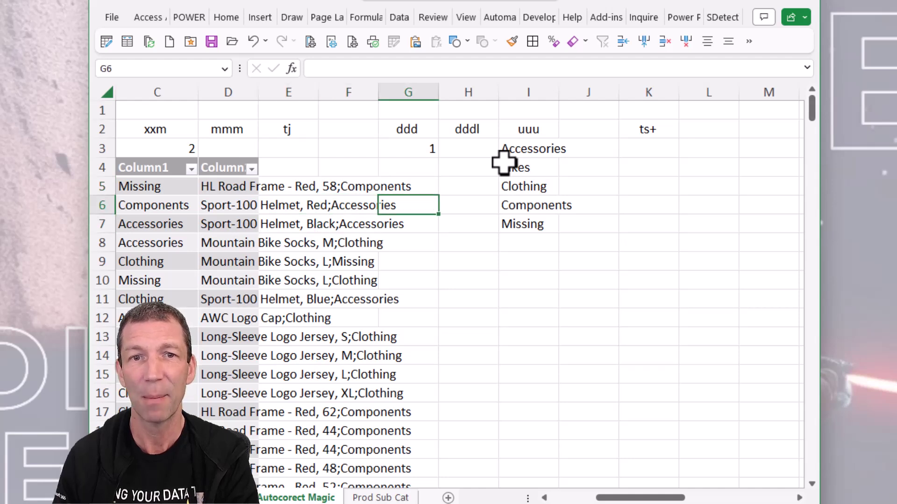
key("Right")
key("Right")
key("Right")
key("Right")
key("Right")
key("Up")
key("Left")
key("Up")
key("Right")
key("Left")
key("Up")
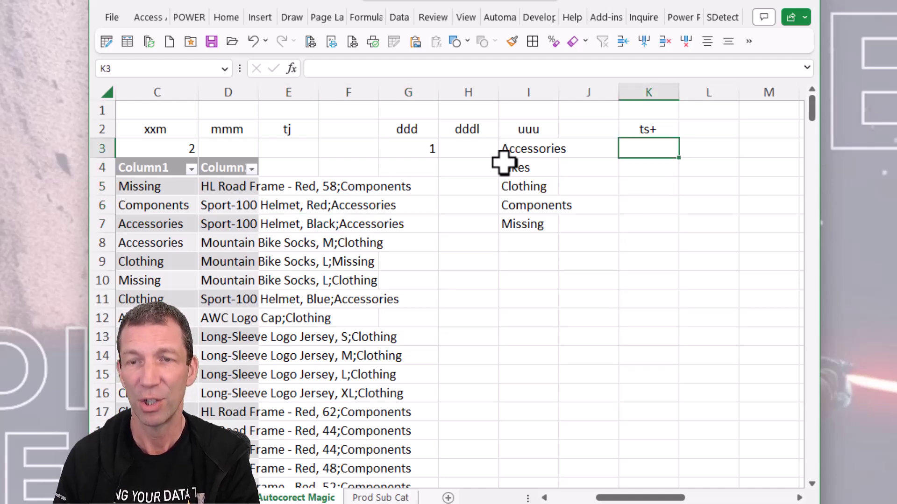
type("ts+")
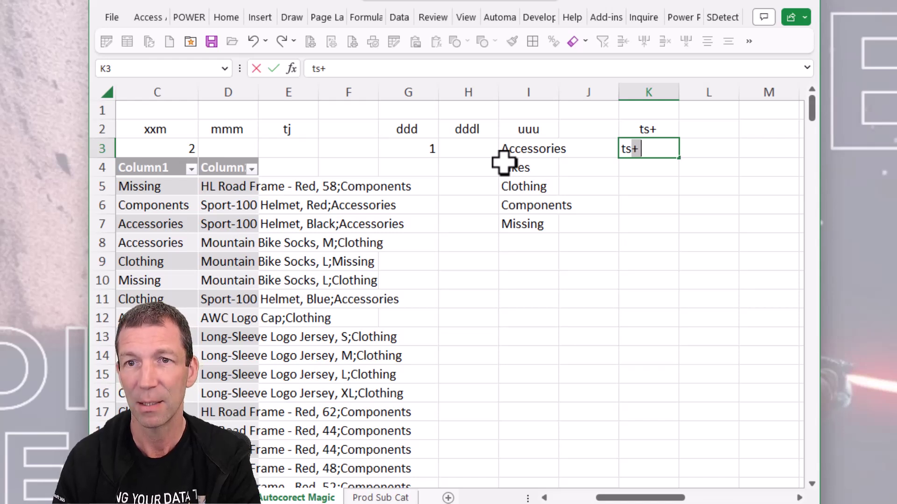
key("Right")
key("Left")
key("F2")
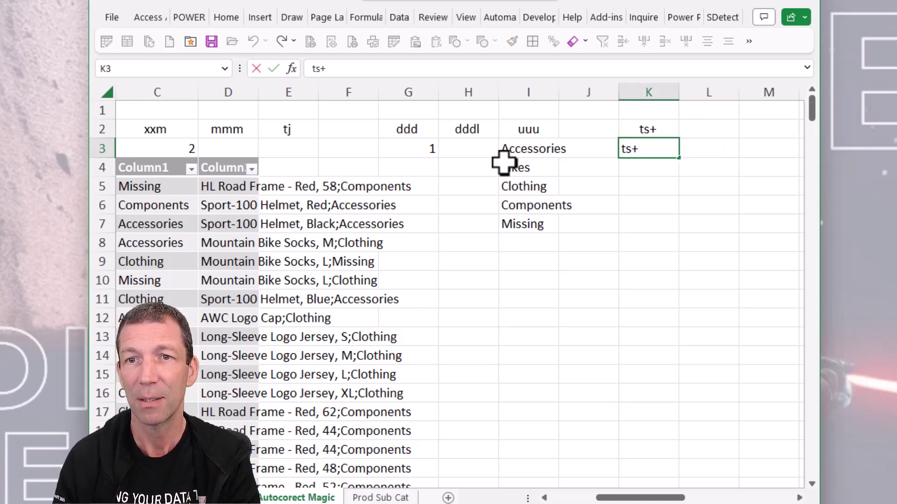
key("space")
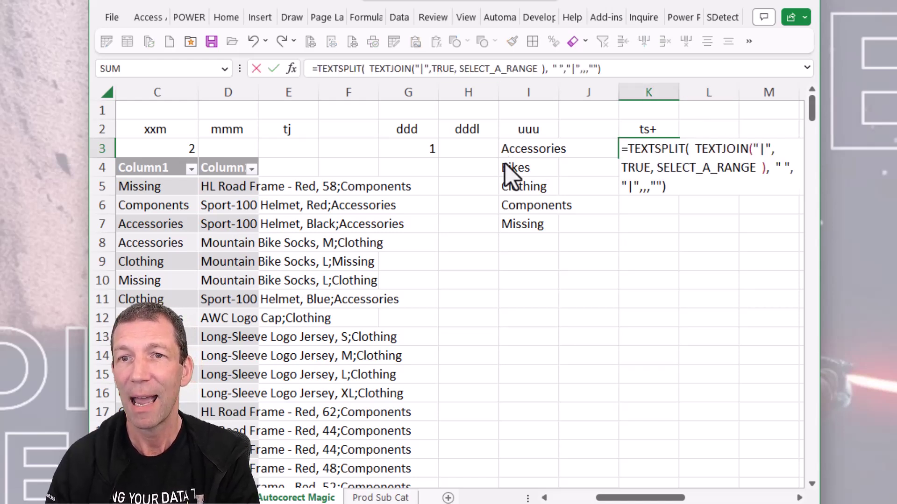
Replace SELECT_A_RANGE with tblProduct[Column2] so the split words spill from K3 to column P
left_click(690, 167)
double_click(690, 166)
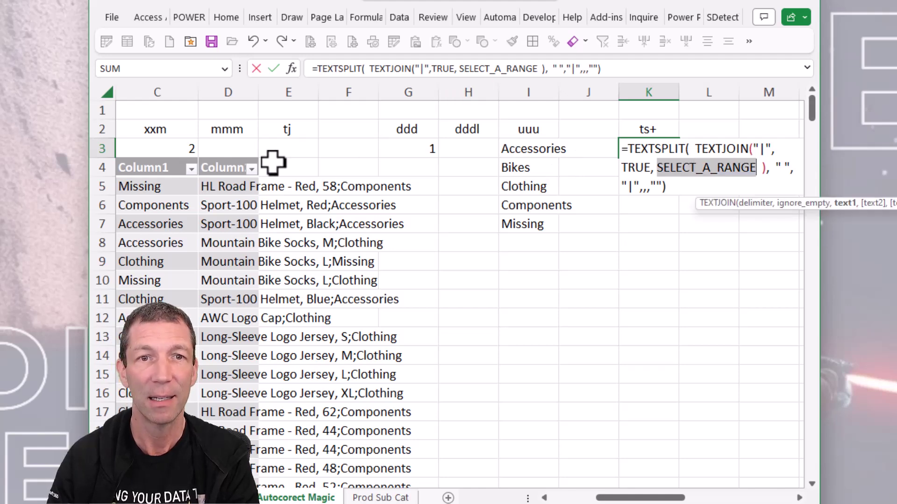
left_click(225, 162)
key("ctrl+Return")
key("Down")
key("Right")
key("Right")
key("Right")
key("Right")
key("Right")
key("Right")
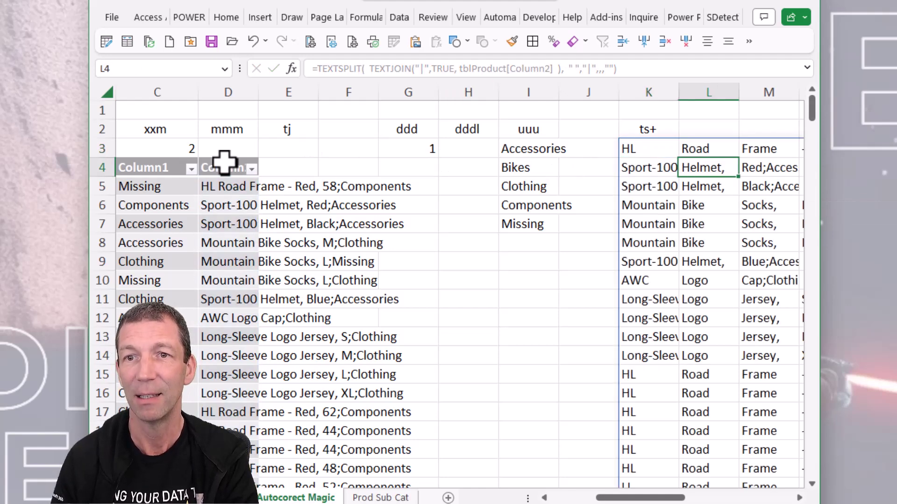
key("Left")
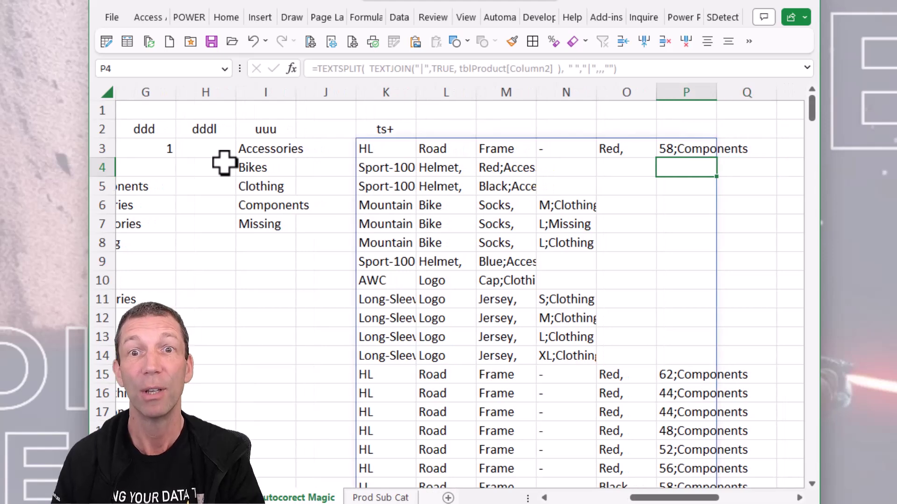